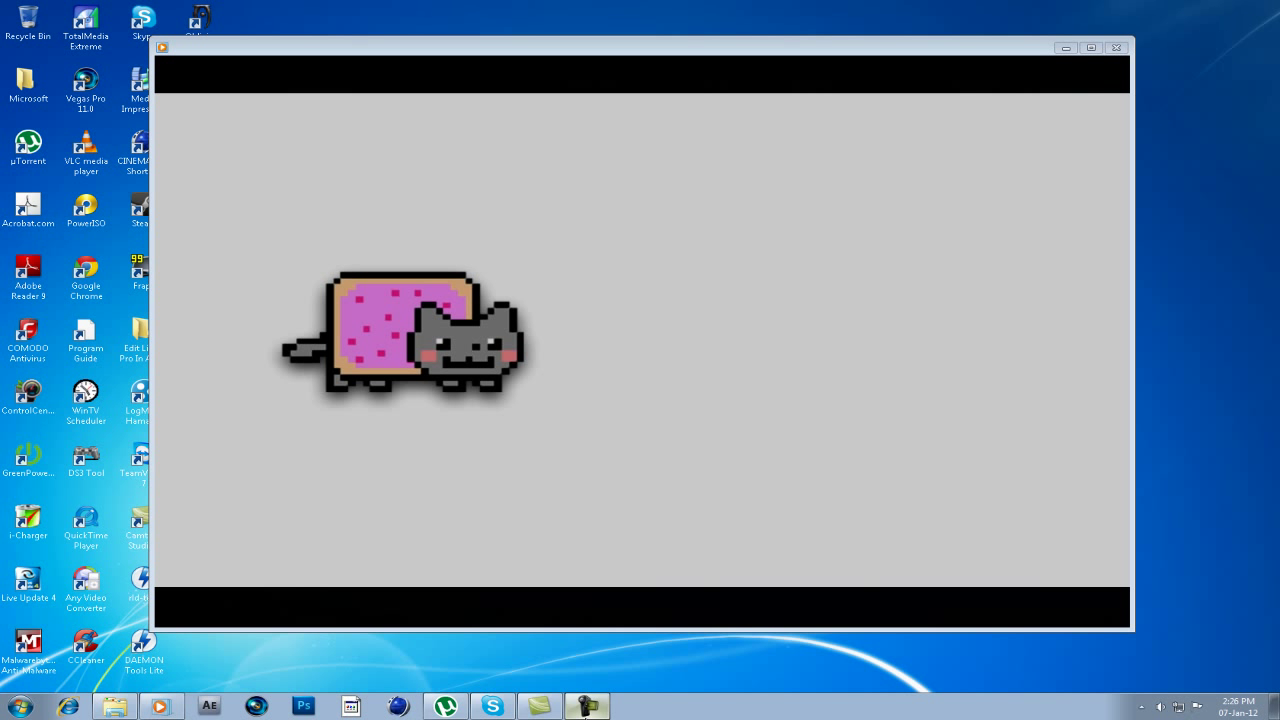
# - Bring the Windows Media Player window forward and reposition it as the intro preview ends
pyautogui.click(588, 707)
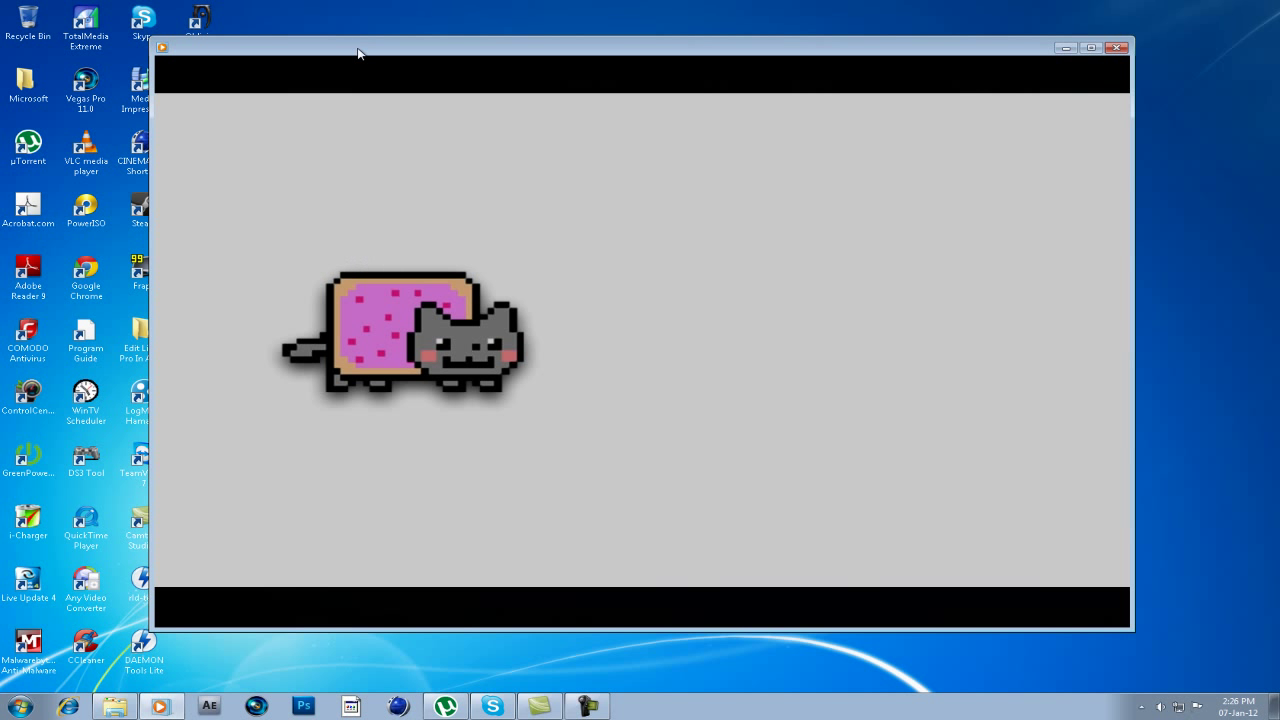
pyautogui.moveTo(375, 57); pyautogui.dragTo(214, 71)
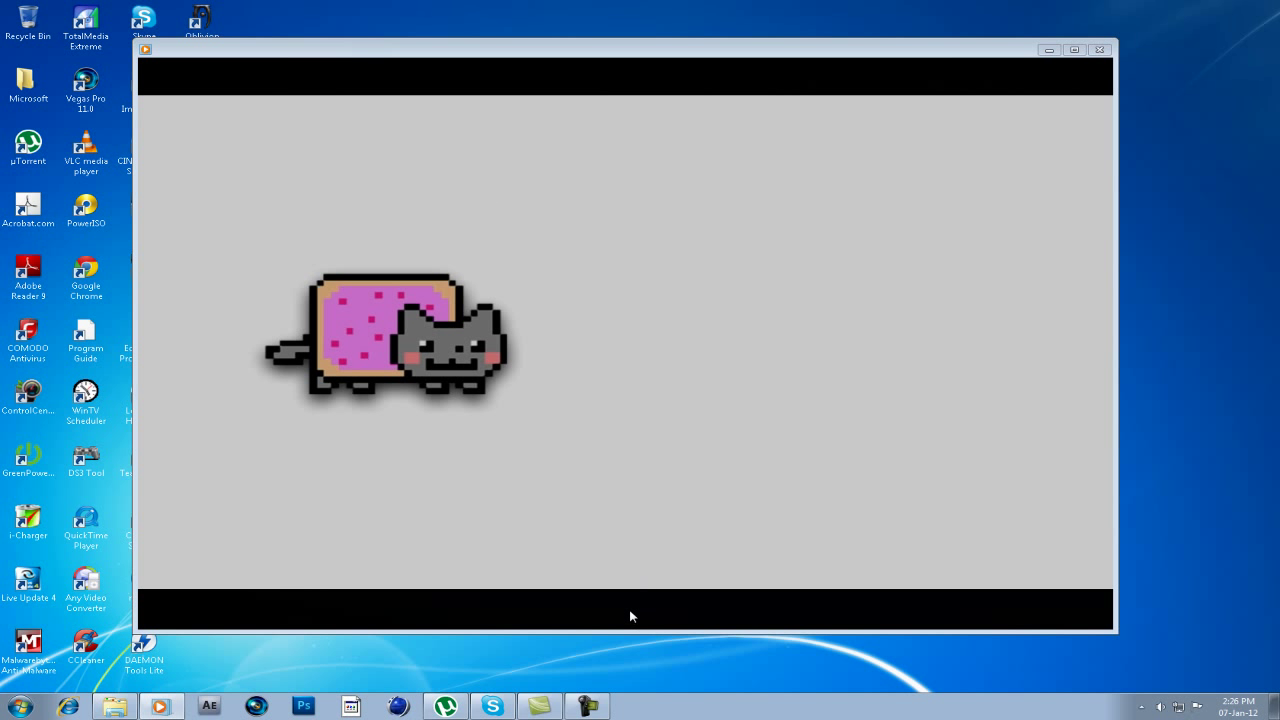
pyautogui.click(507, 450)
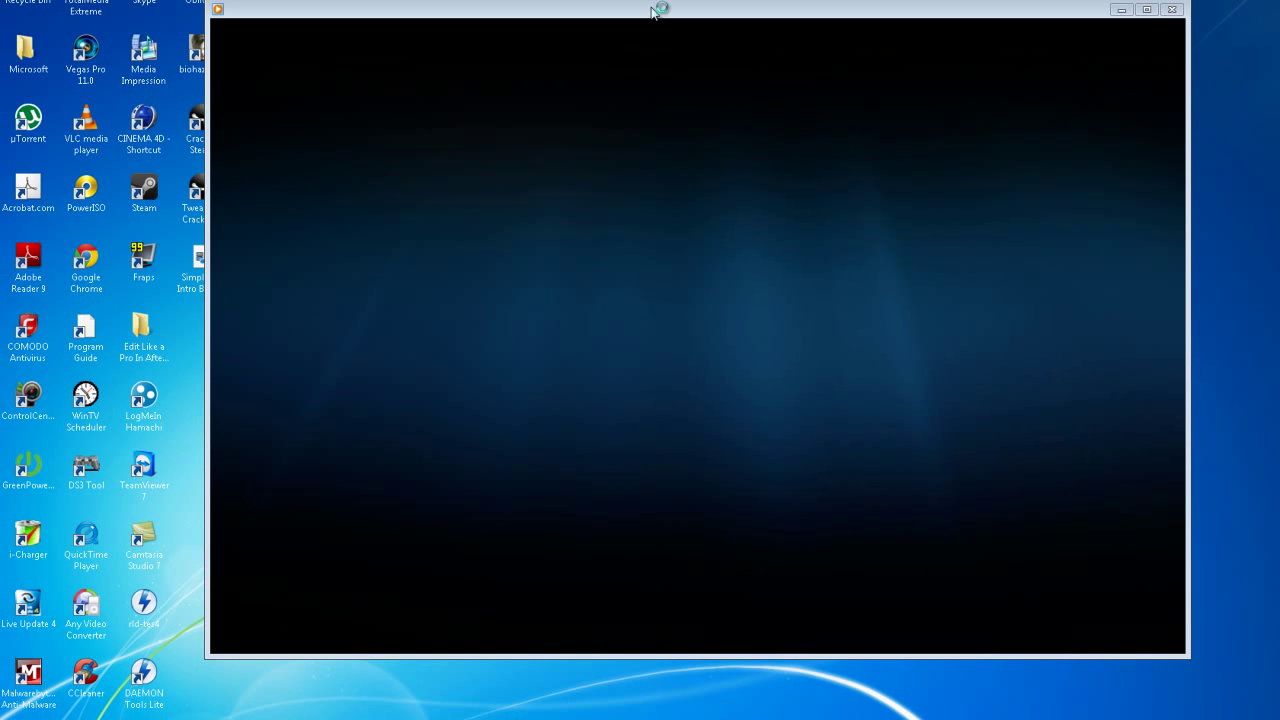
pyautogui.moveTo(657, 9)
pyautogui.mouseDown()
pyautogui.moveTo(705, 88)
pyautogui.moveTo(594, 6)
pyautogui.mouseUp()
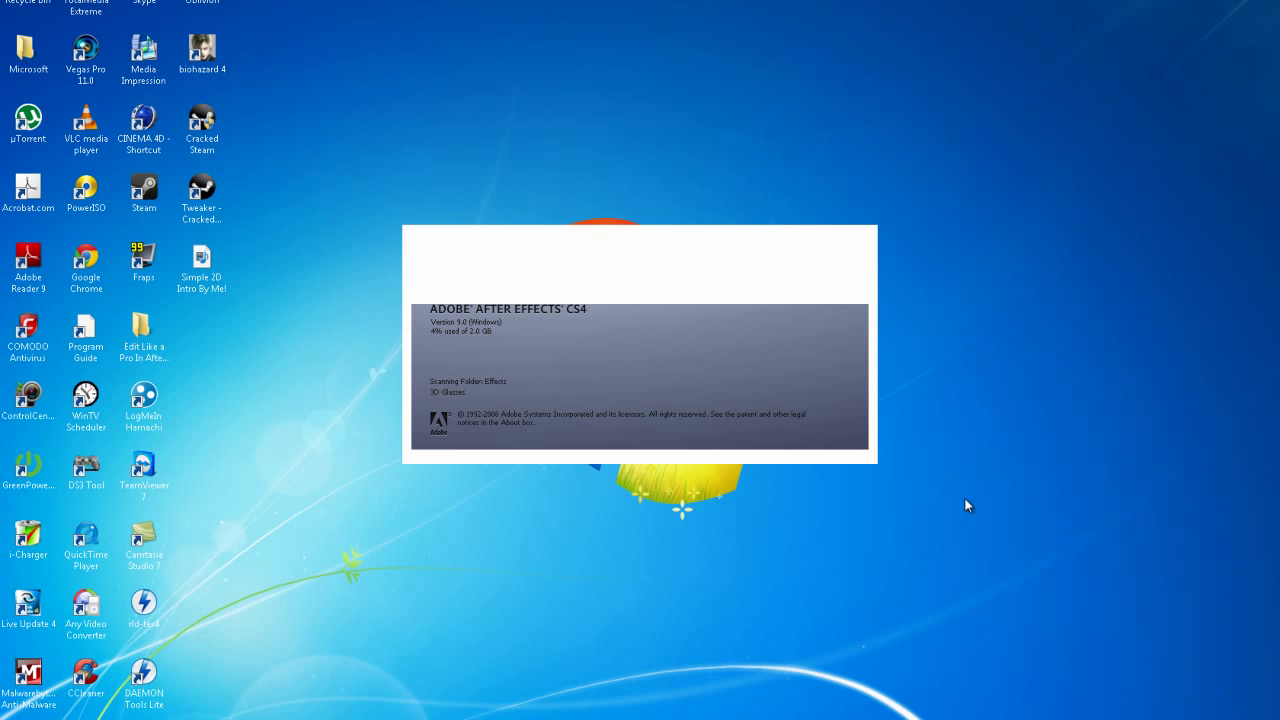
# - Dismiss the two startup warnings while After Effects CS4 finishes loading
pyautogui.moveTo(870, 500)
pyautogui.mouseDown()
pyautogui.moveTo(371, 199)
pyautogui.moveTo(963, 497)
pyautogui.mouseUp()
pyautogui.moveTo(946, 494)
pyautogui.mouseDown()
pyautogui.moveTo(324, 165)
pyautogui.moveTo(920, 515)
pyautogui.mouseUp()
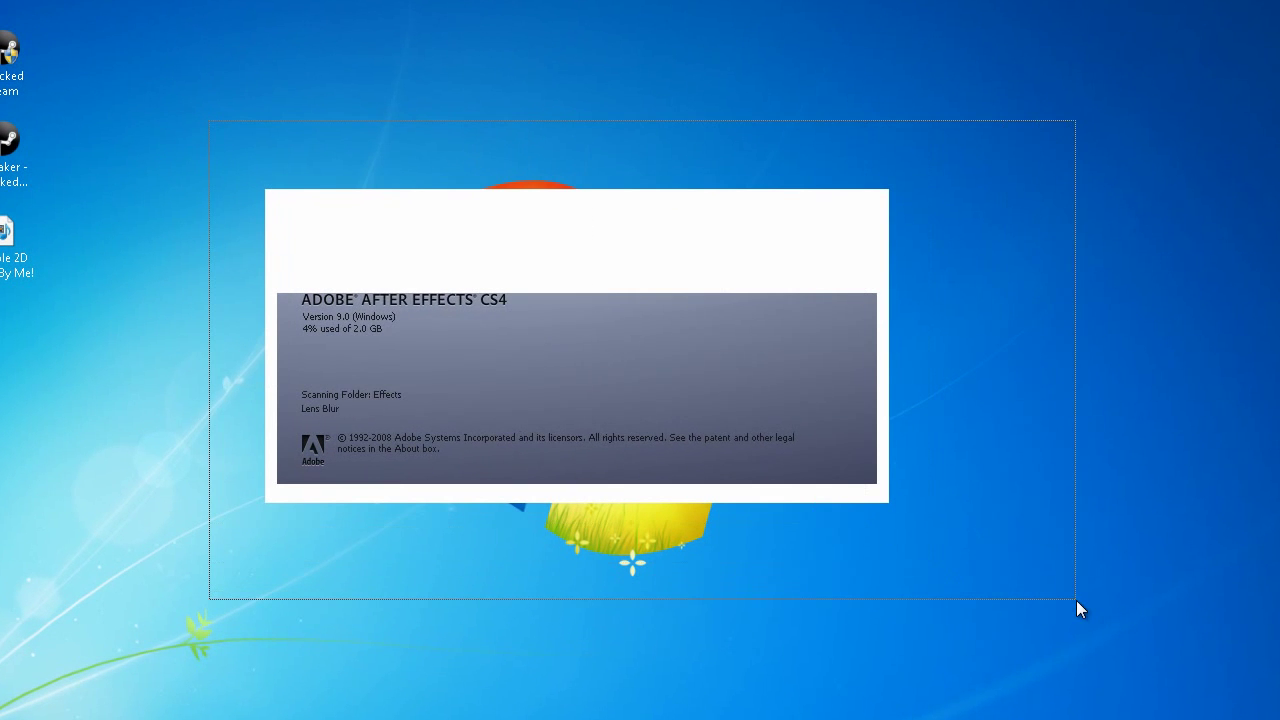
pyautogui.moveTo(949, 578); pyautogui.dragTo(1049, 574)
pyautogui.click(793, 437)
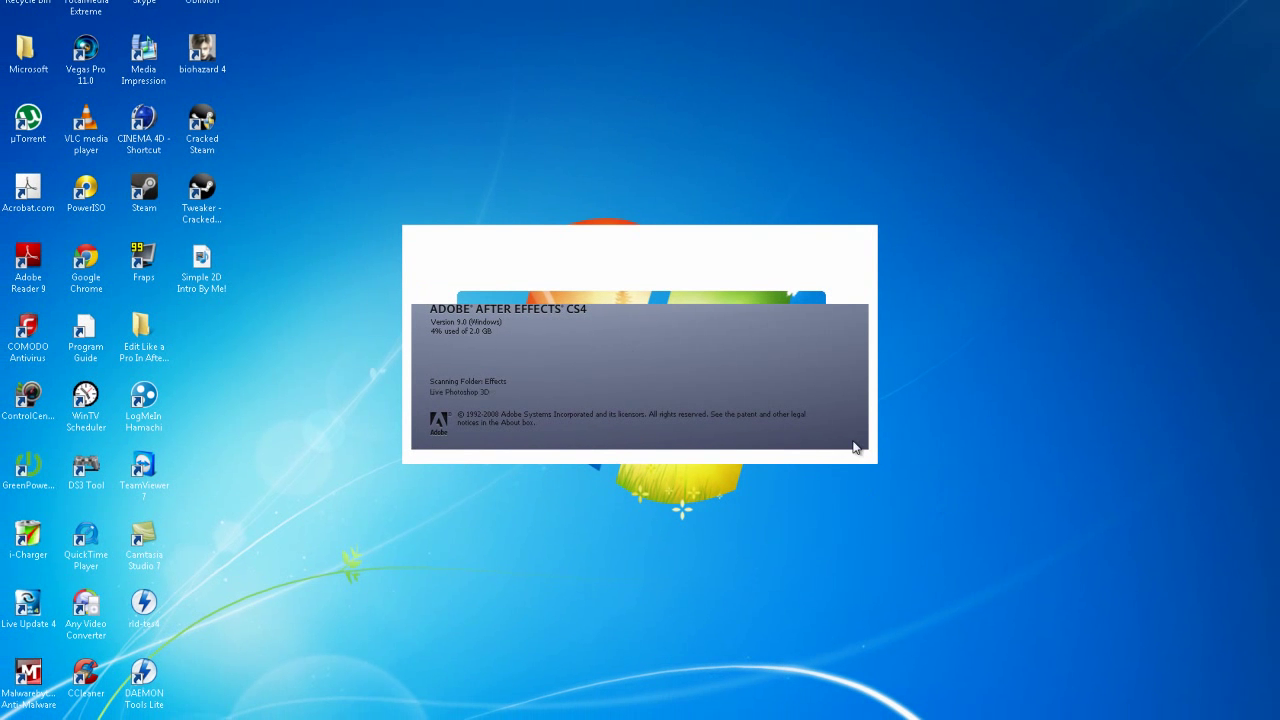
pyautogui.moveTo(909, 481); pyautogui.dragTo(360, 156)
pyautogui.click(774, 412)
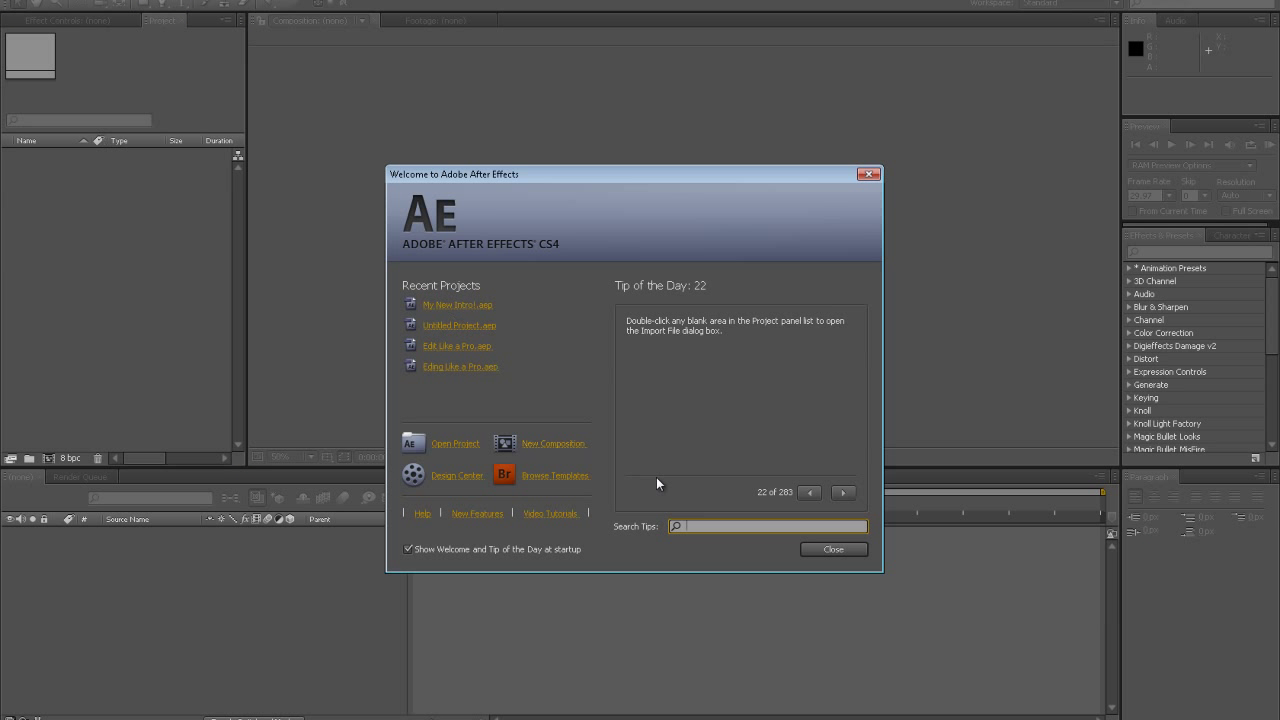
# - Close the Welcome screen and create a new 1280×720 composition, Comp 1
pyautogui.click(832, 550)
pyautogui.click(60, 22)
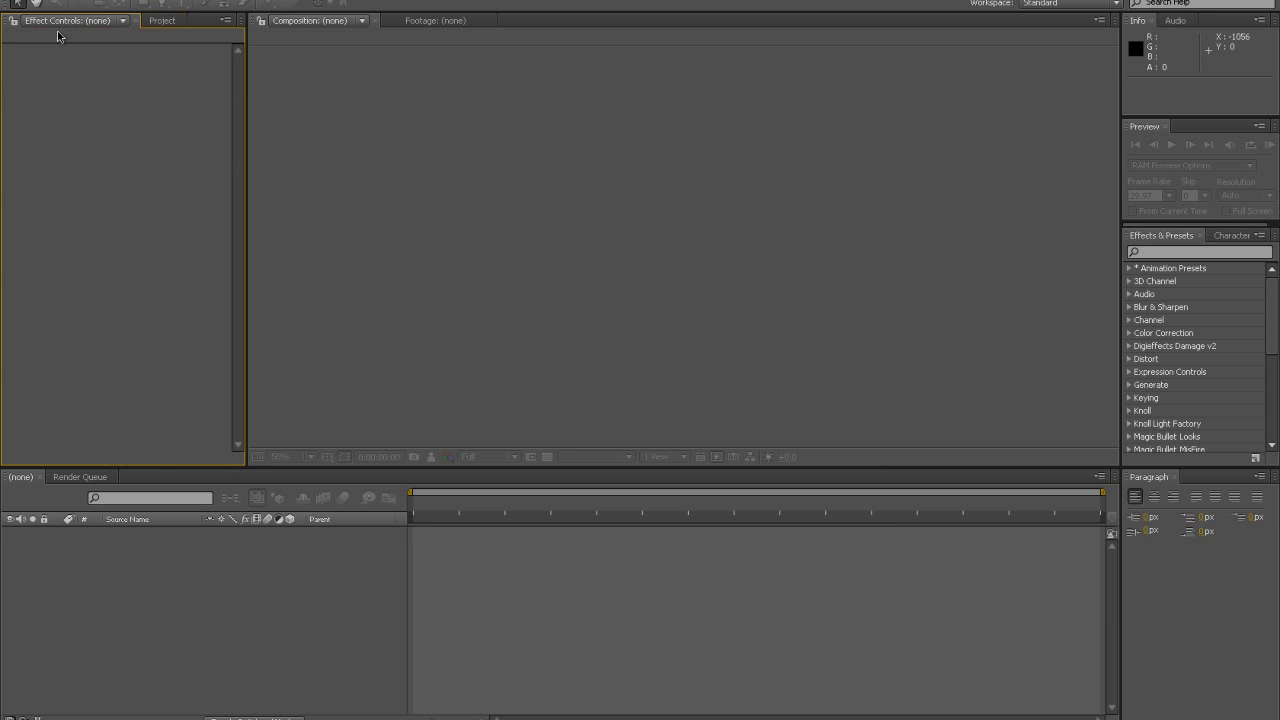
pyautogui.click(62, 0)
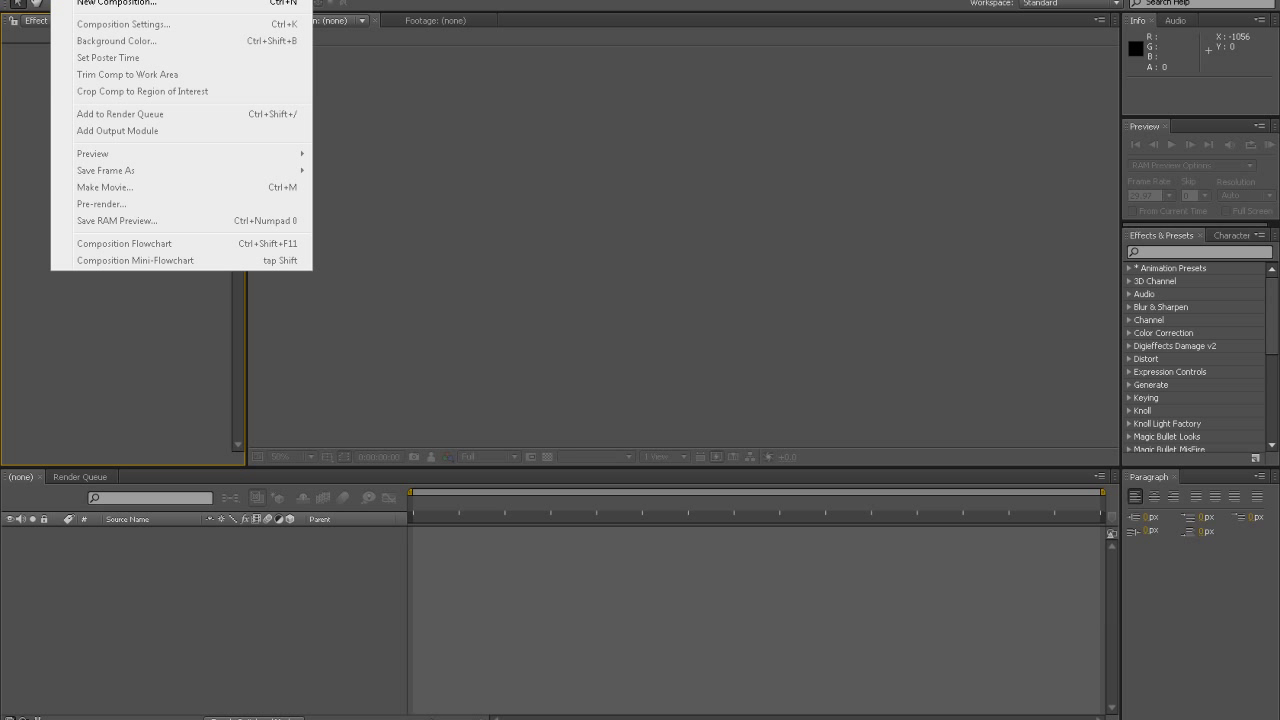
pyautogui.click(88, 2)
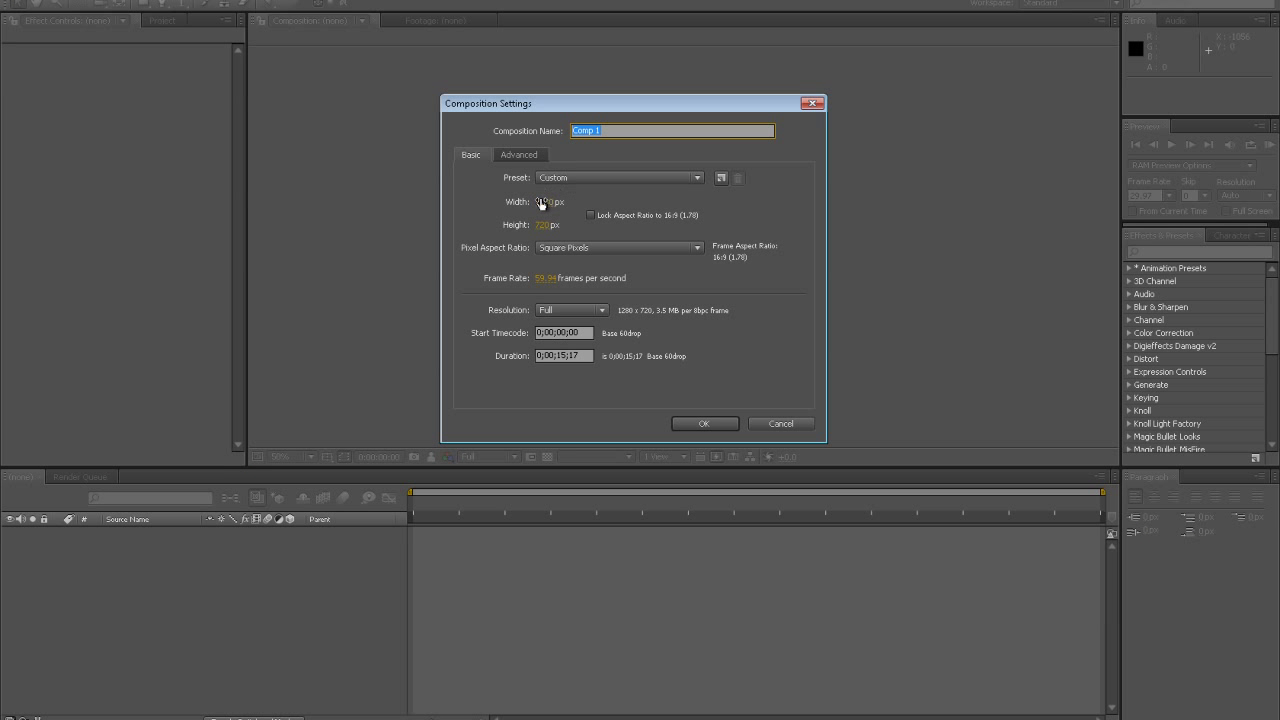
pyautogui.click(708, 426)
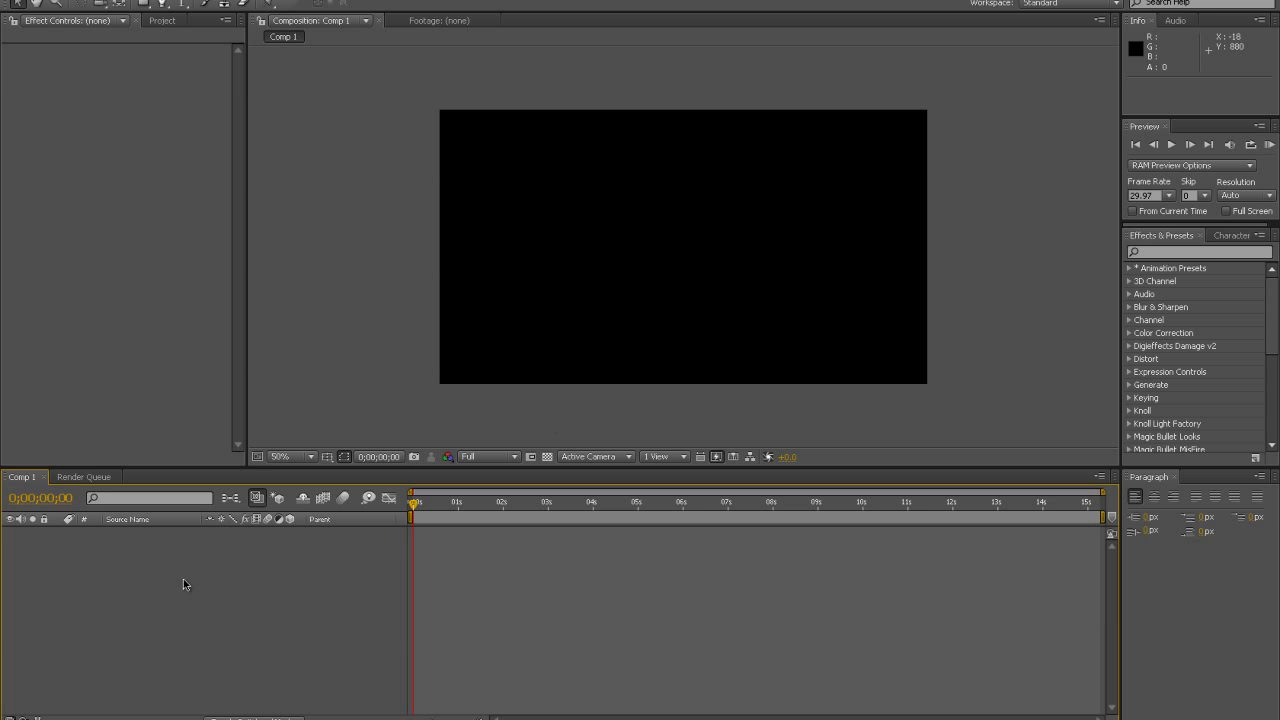
# - Add a full-frame white solid layer, White Solid 1, to Comp 1
pyautogui.rightClick(211, 583)
pyautogui.moveTo(300, 580)
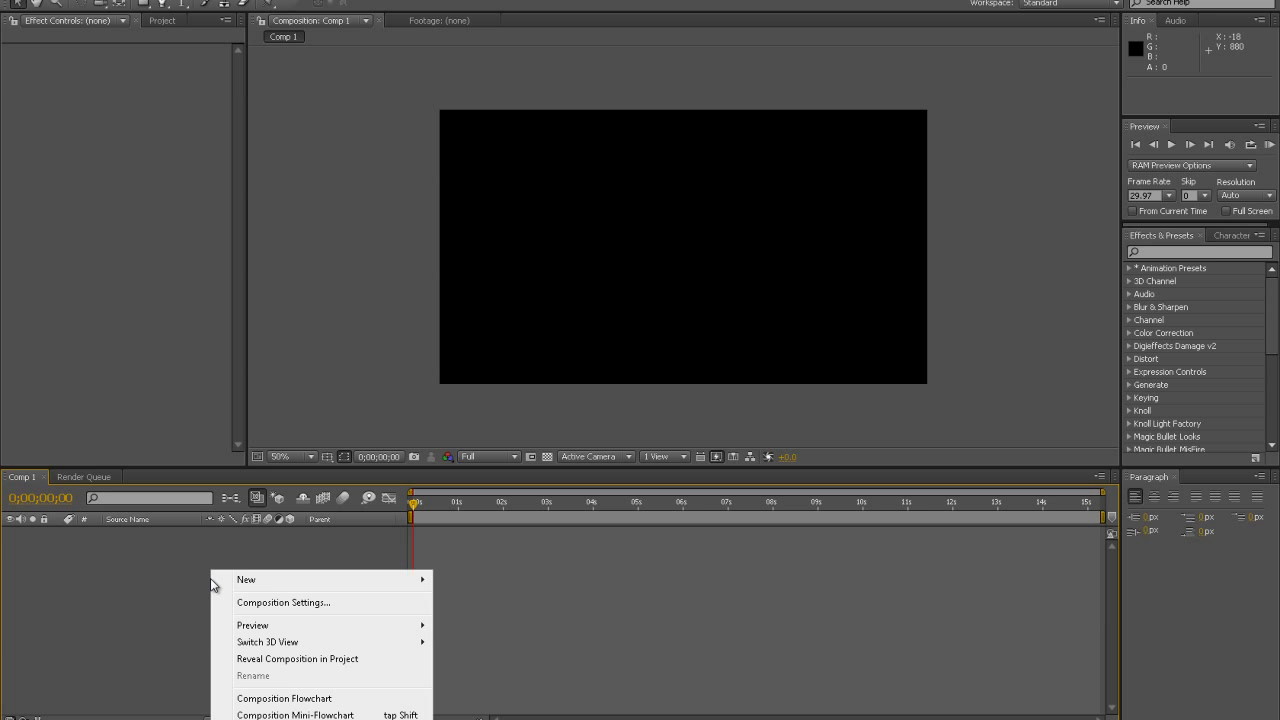
pyautogui.click(465, 619)
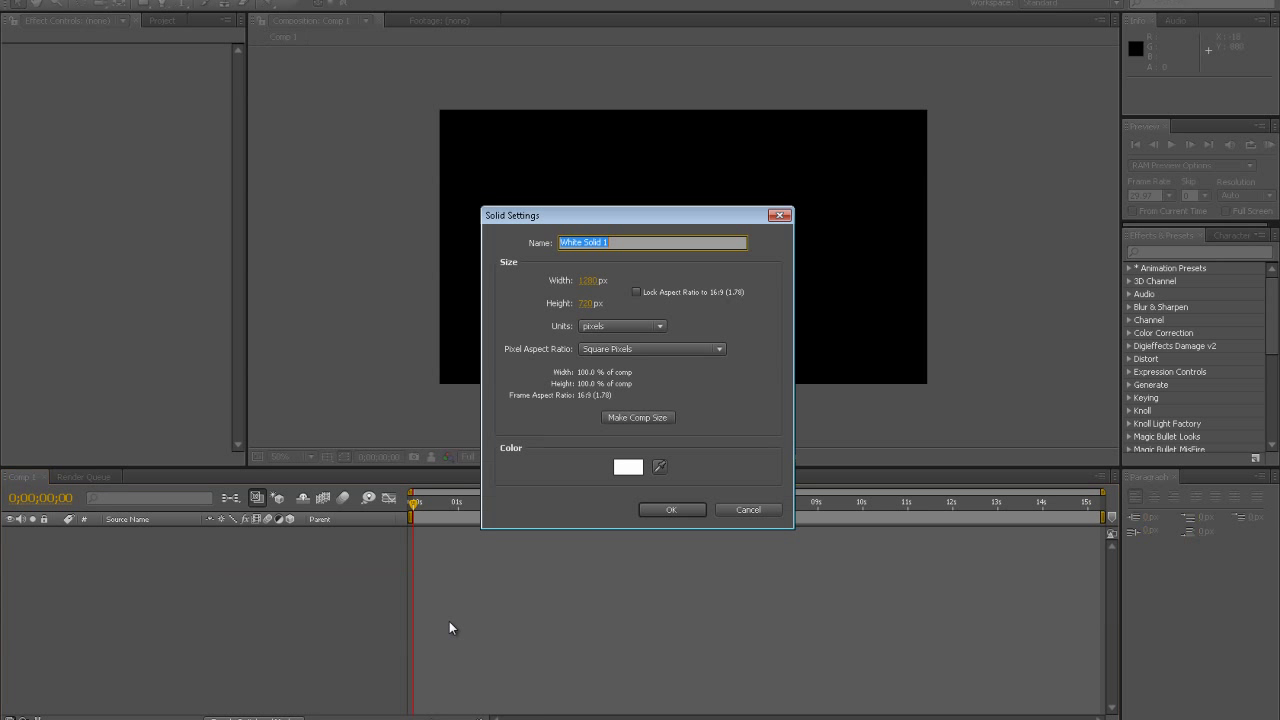
pyautogui.click(624, 468)
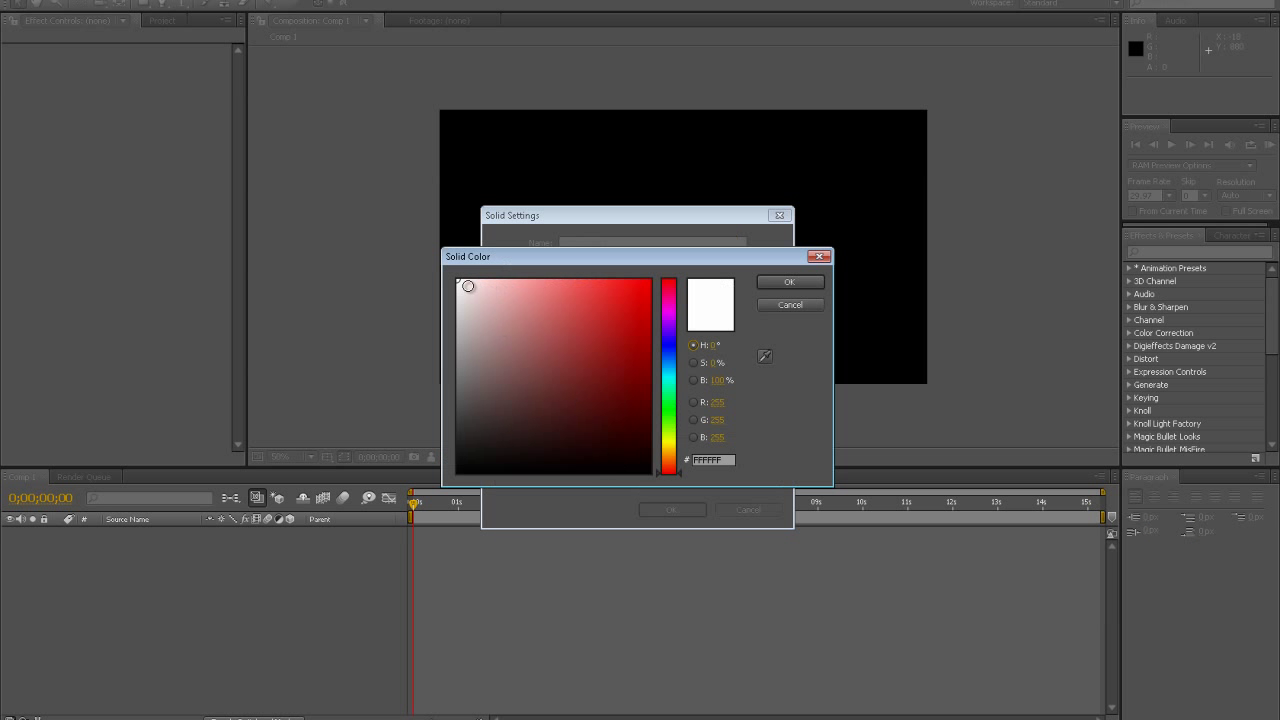
pyautogui.click(772, 287)
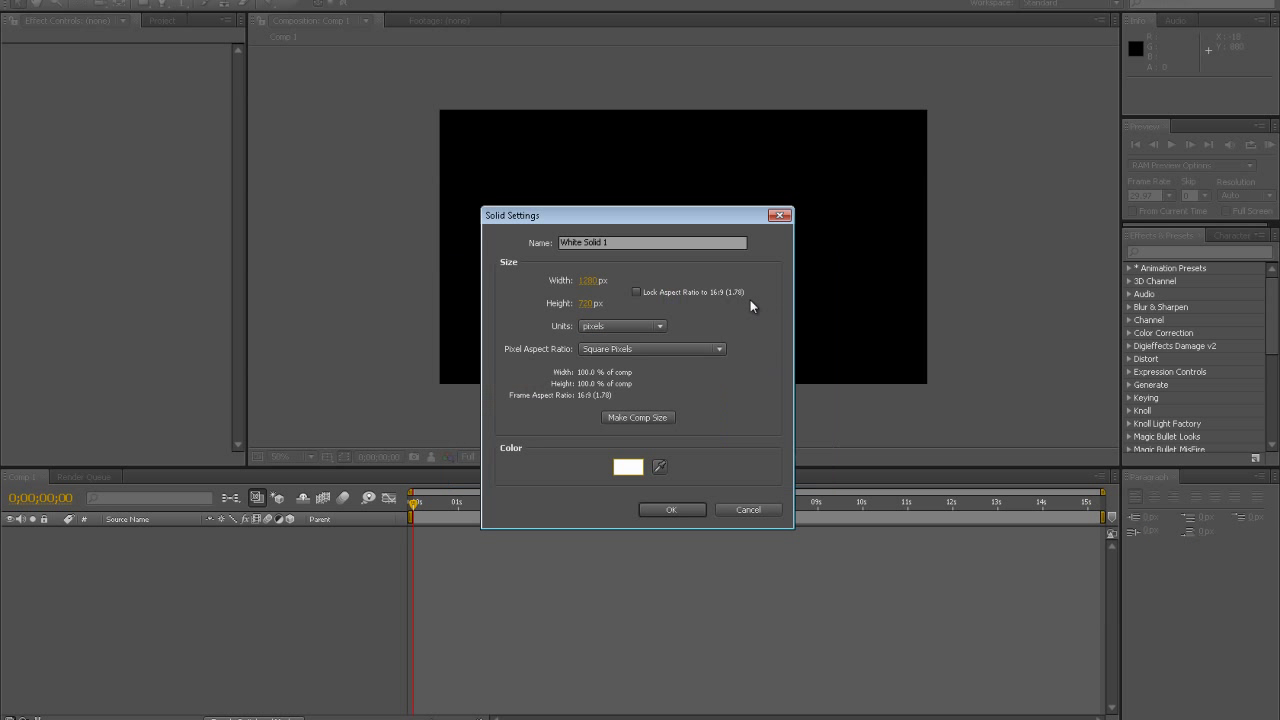
pyautogui.click(673, 510)
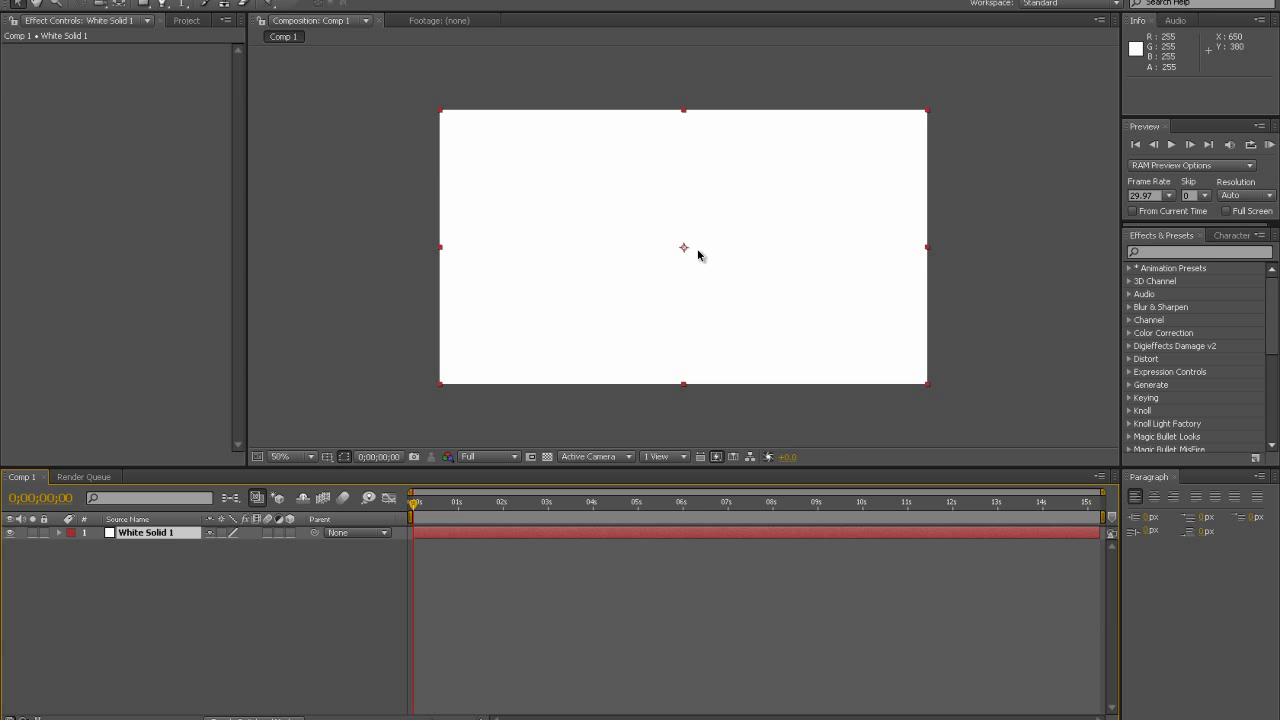
pyautogui.click(220, 690)
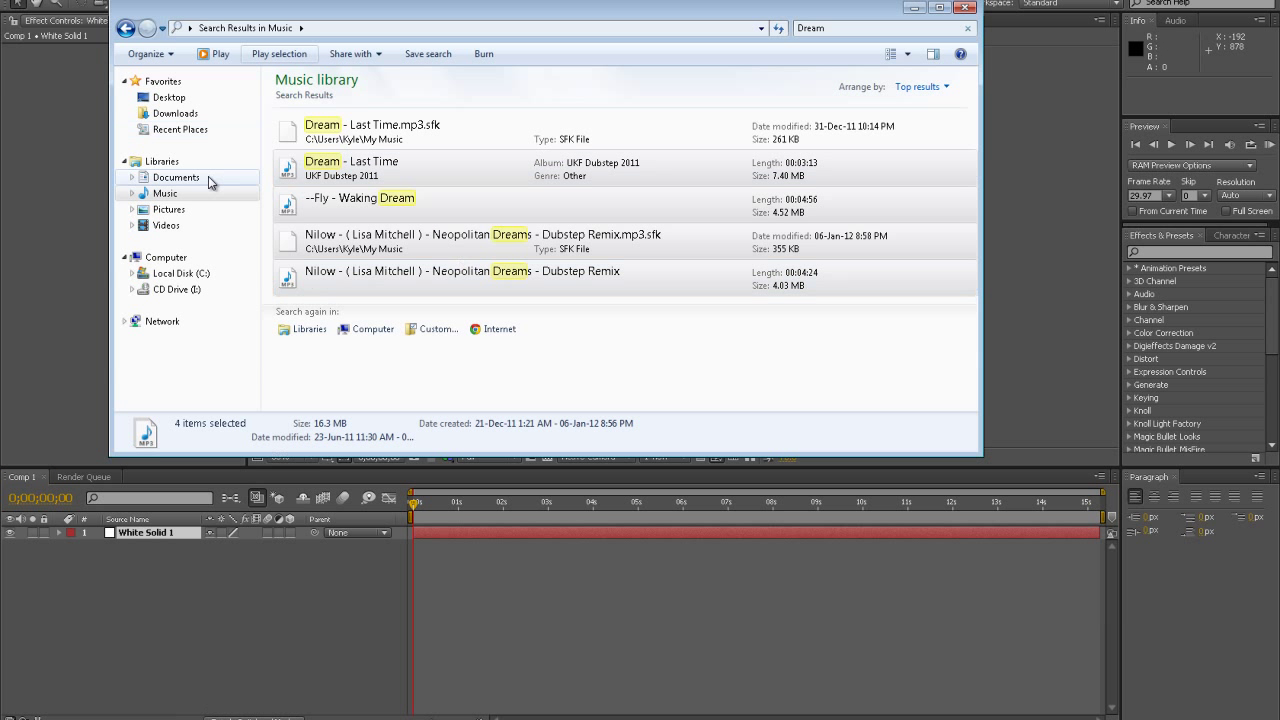
pyautogui.click(168, 209)
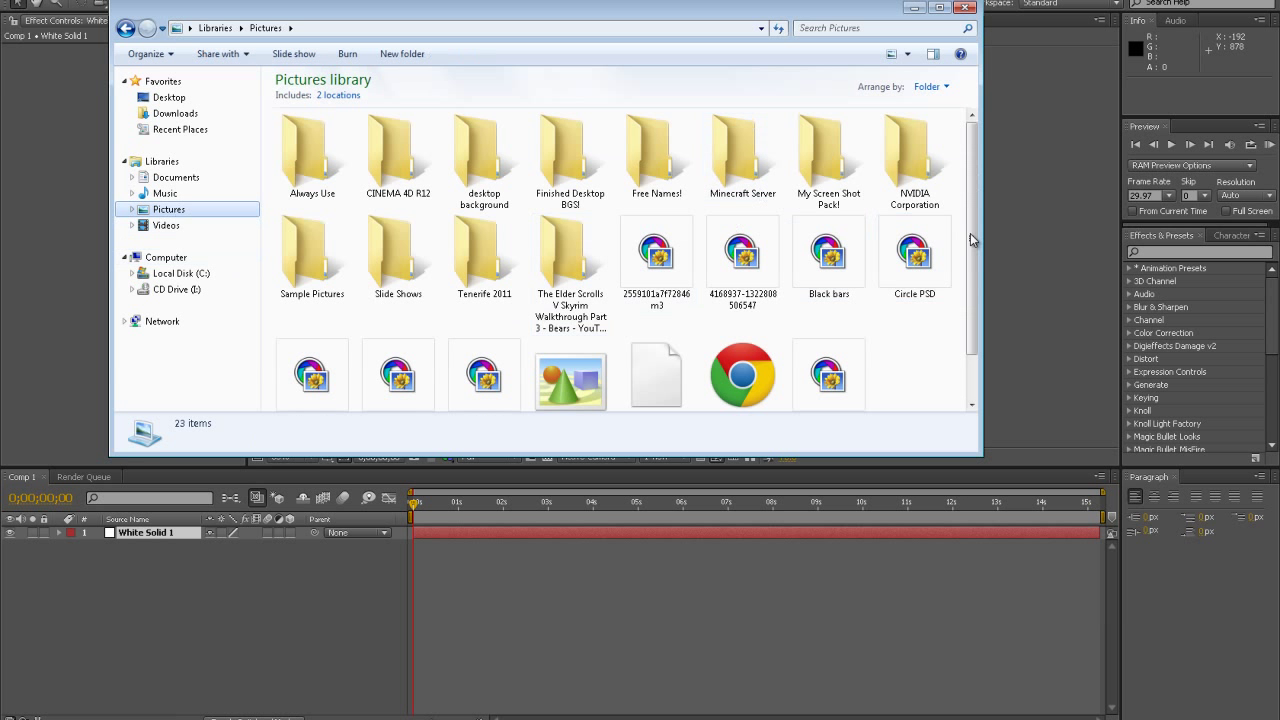
pyautogui.scroll(-1, 740, 300)
pyautogui.click(86, 237)
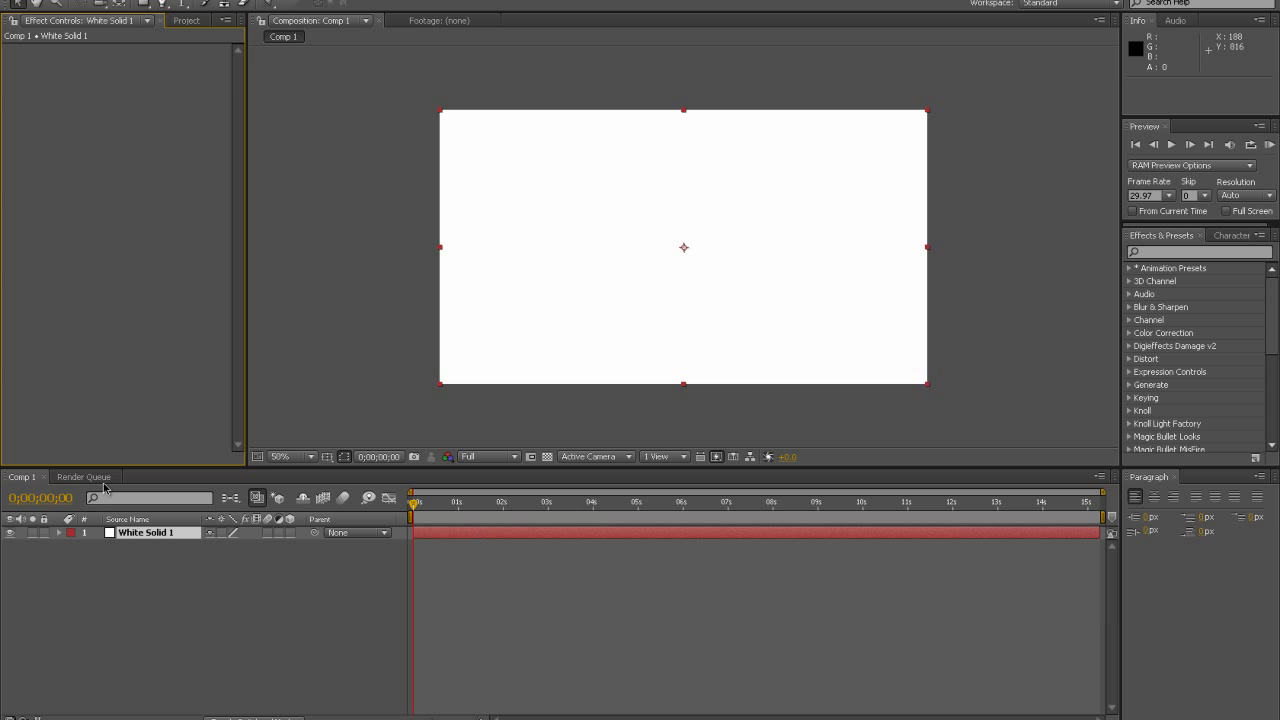
# - Add Null 1 and a 50mm Camera 1 to Comp 1, dismissing the 2D-layer warning
pyautogui.click(135, 0)
pyautogui.moveTo(150, 3)
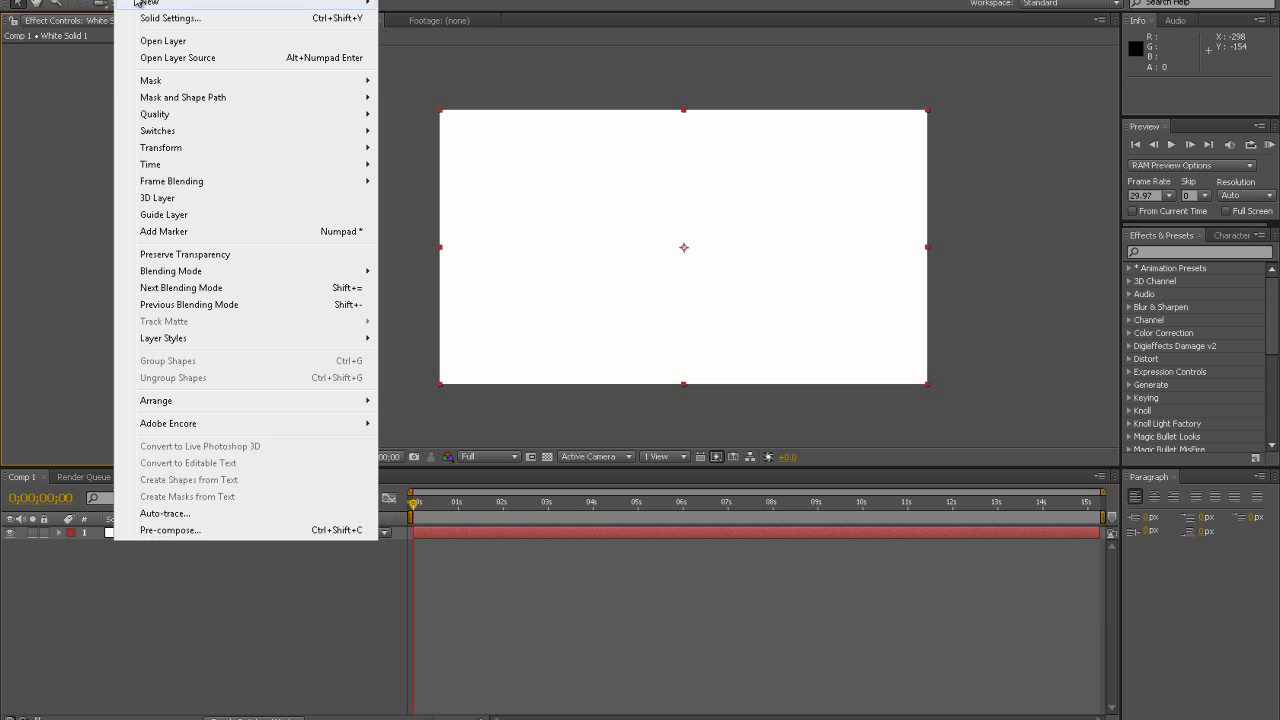
pyautogui.click(433, 68)
pyautogui.click(160, 0)
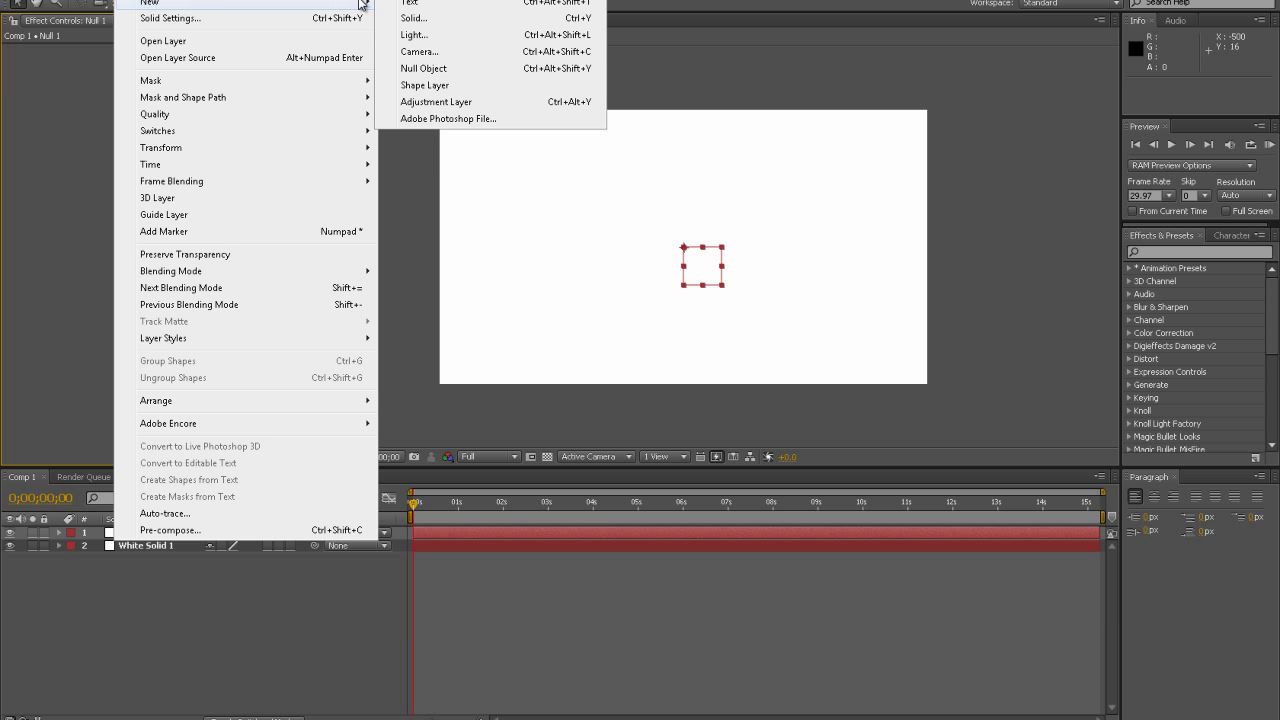
pyautogui.click(418, 54)
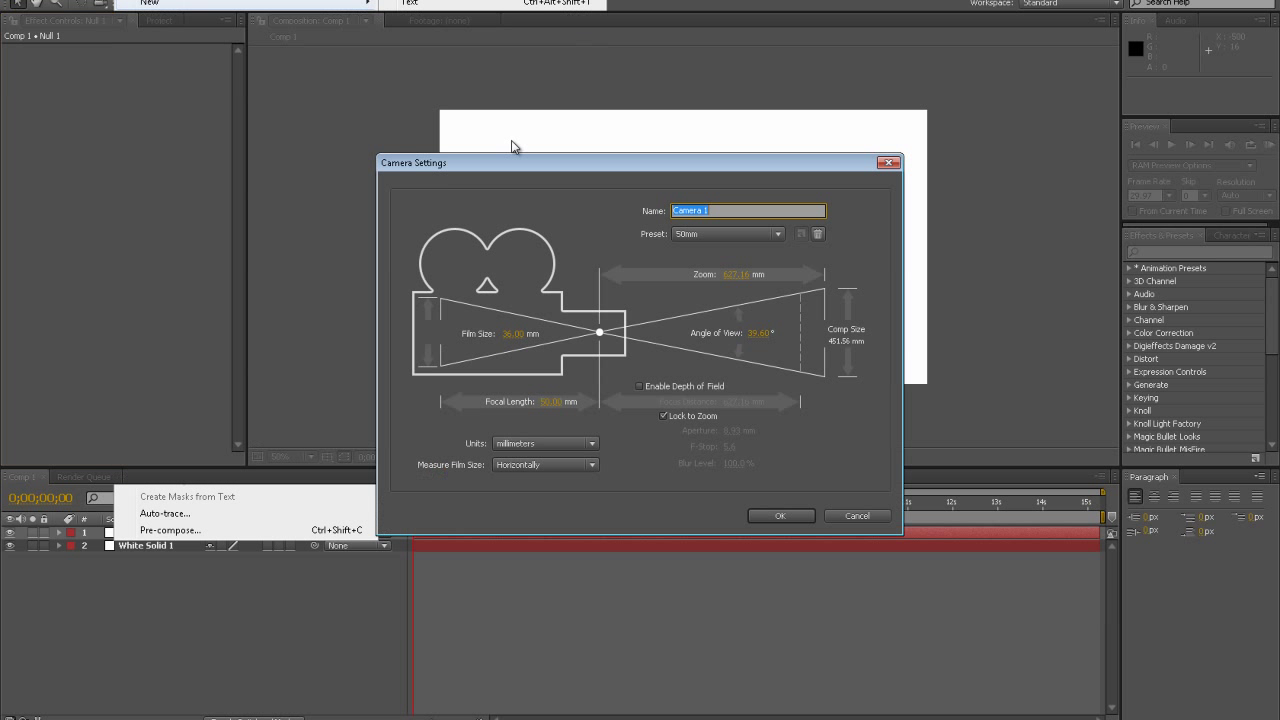
pyautogui.click(766, 513)
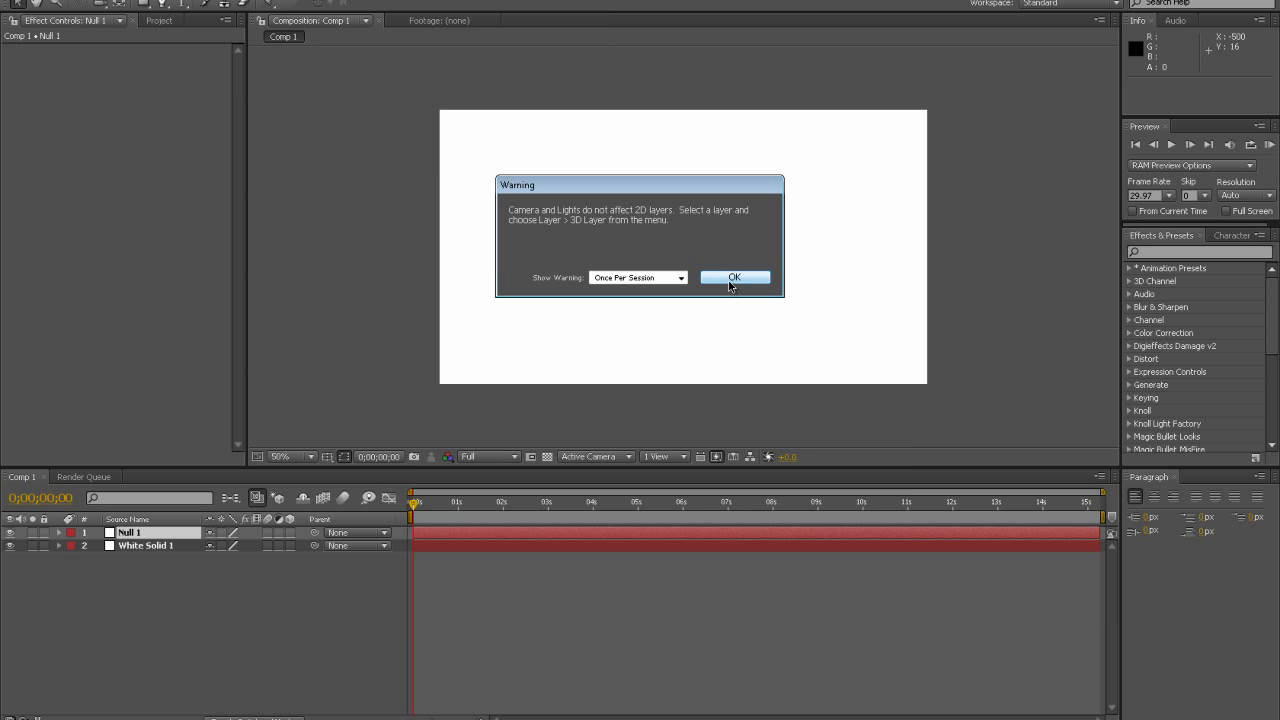
pyautogui.click(731, 280)
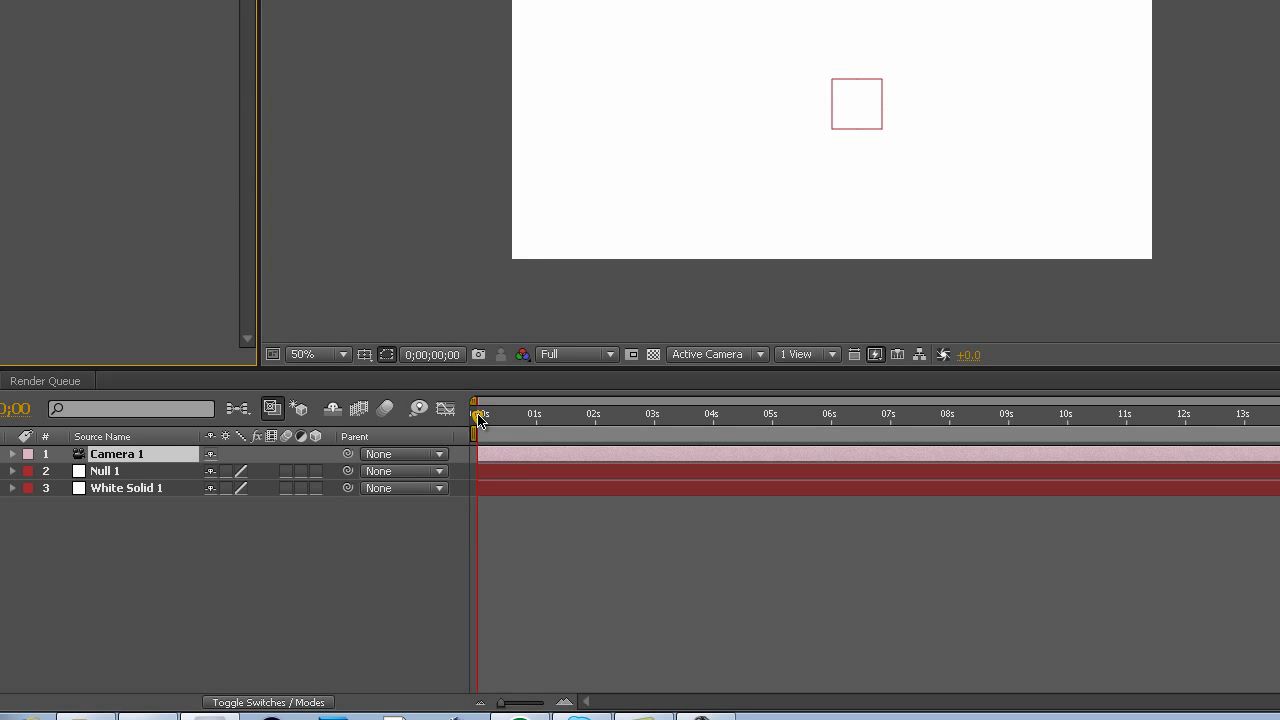
# - Reveal Camera 1's Position and replace its expression with wiggle(5,30)
pyautogui.moveTo(440, 504); pyautogui.dragTo(461, 504)
pyautogui.moveTo(518, 418); pyautogui.dragTo(478, 418)
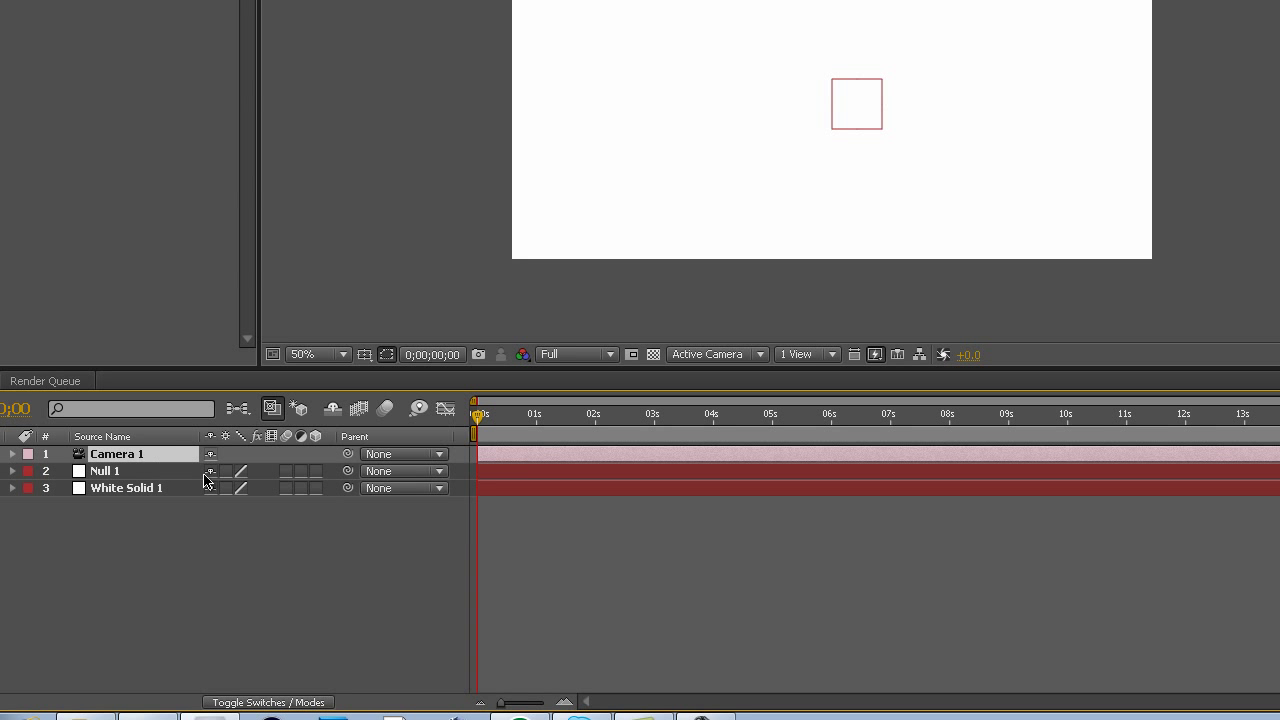
pyautogui.press('p')
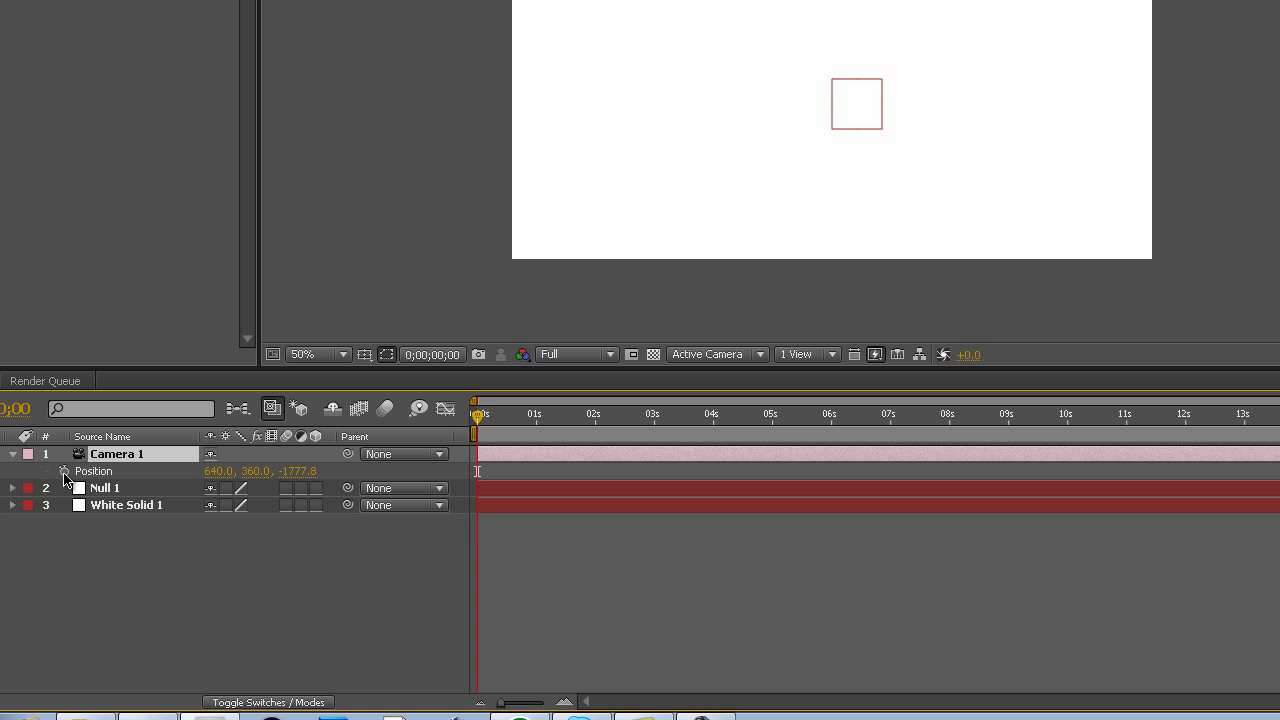
pyautogui.keyDown('alt'); pyautogui.click(64, 472); pyautogui.keyUp('alt')
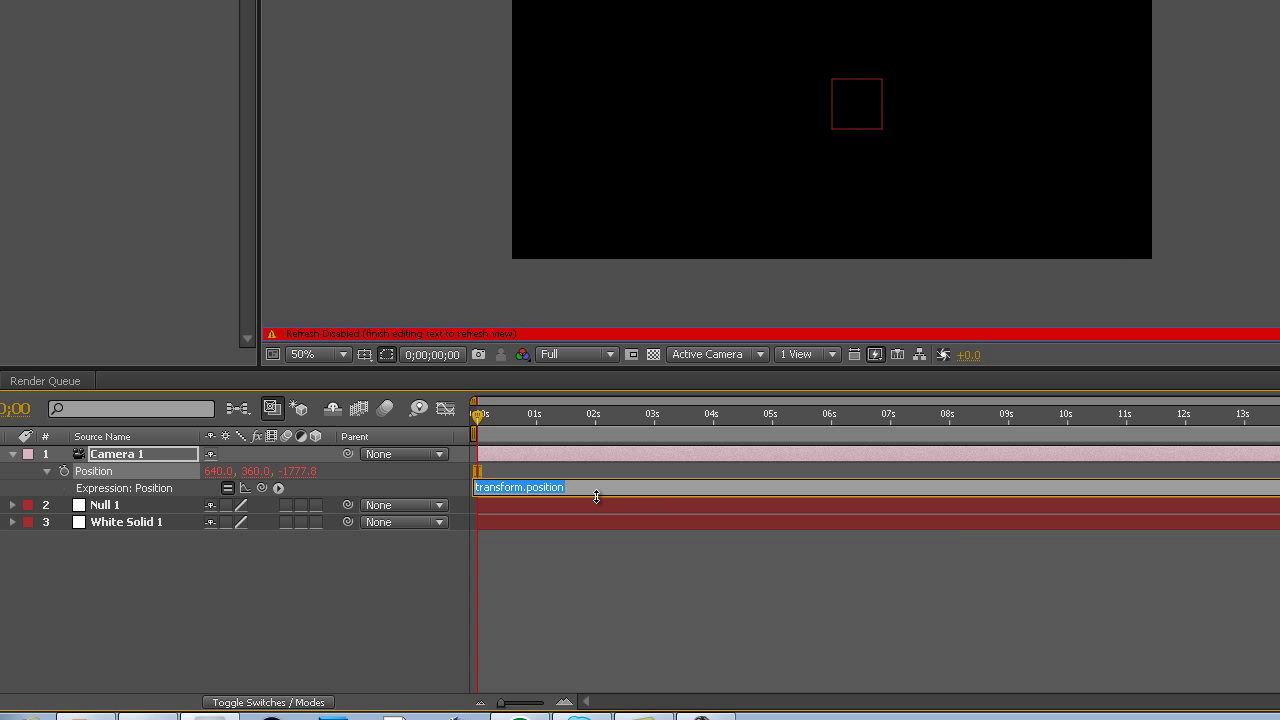
pyautogui.press('BackSpace')
pyautogui.write('wiggle(5,30)')
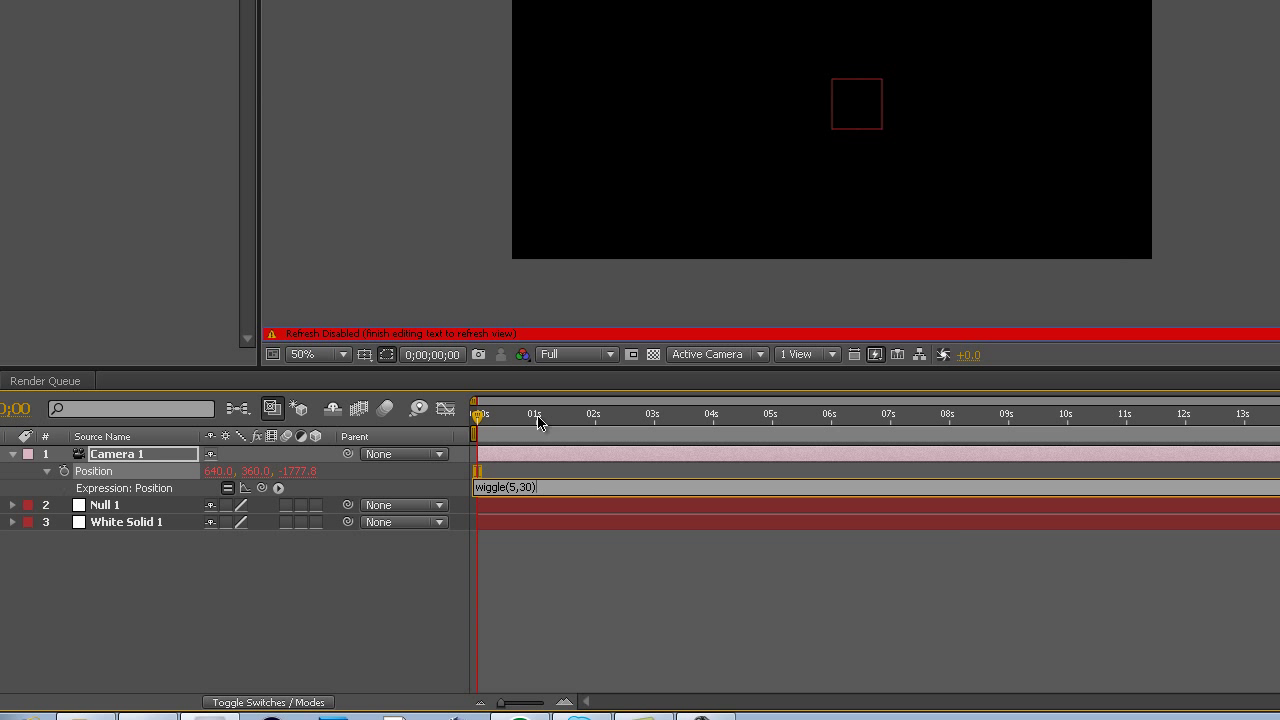
pyautogui.click(420, 250)
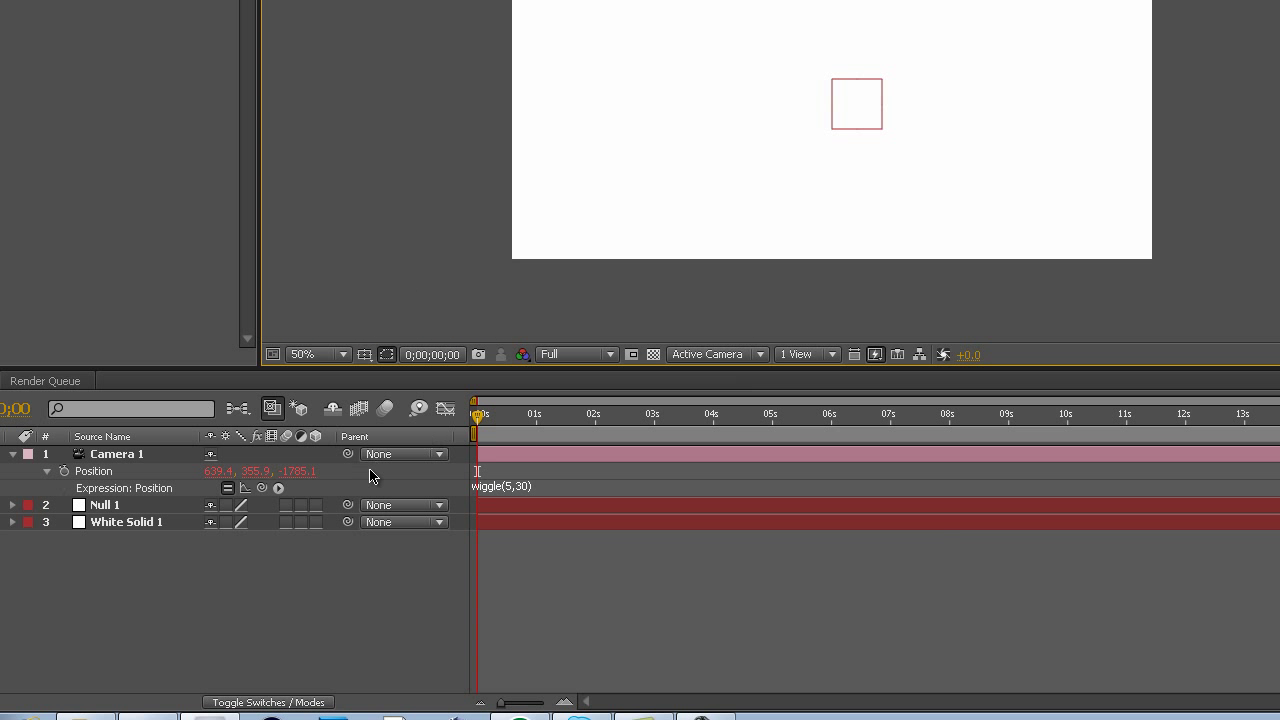
# - Pick-whip Null 1 to Camera 1, scrub to check the shake, and collapse Camera 1
pyautogui.click(349, 510)
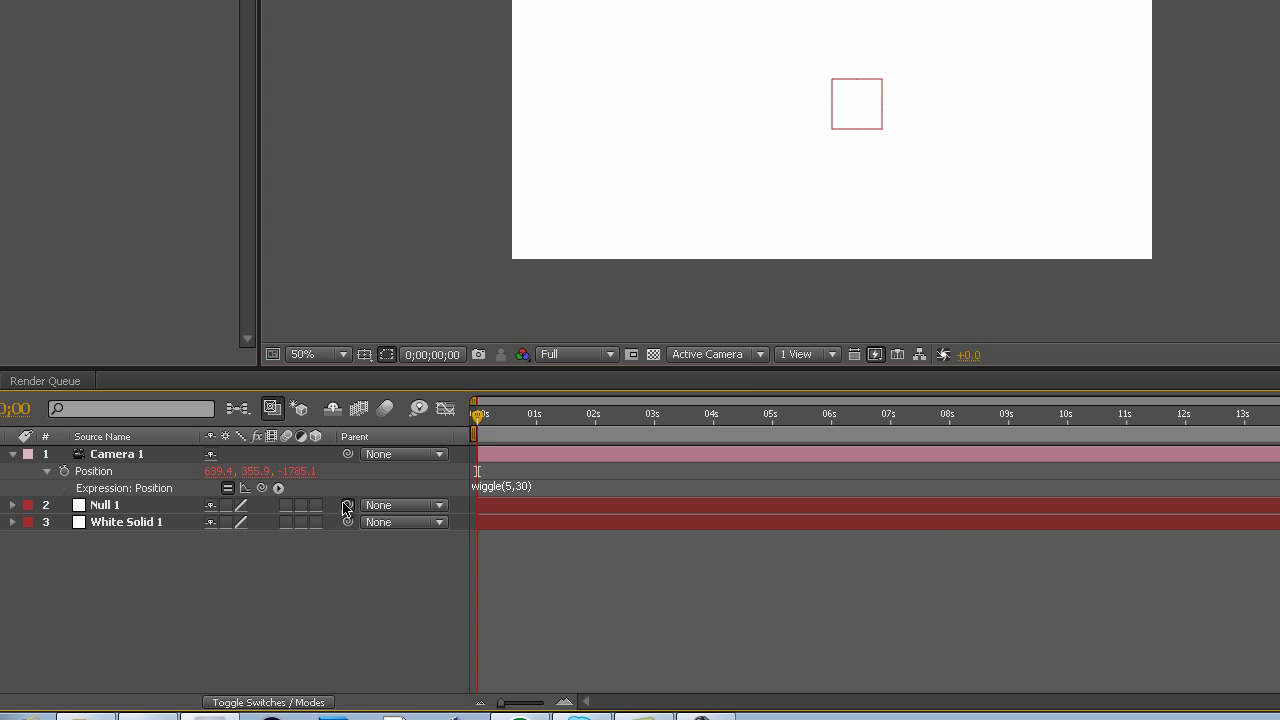
pyautogui.moveTo(337, 505); pyautogui.dragTo(146, 462)
pyautogui.moveTo(478, 414)
pyautogui.mouseDown()
pyautogui.moveTo(597, 425)
pyautogui.moveTo(343, 363)
pyautogui.mouseUp()
pyautogui.click(14, 456)
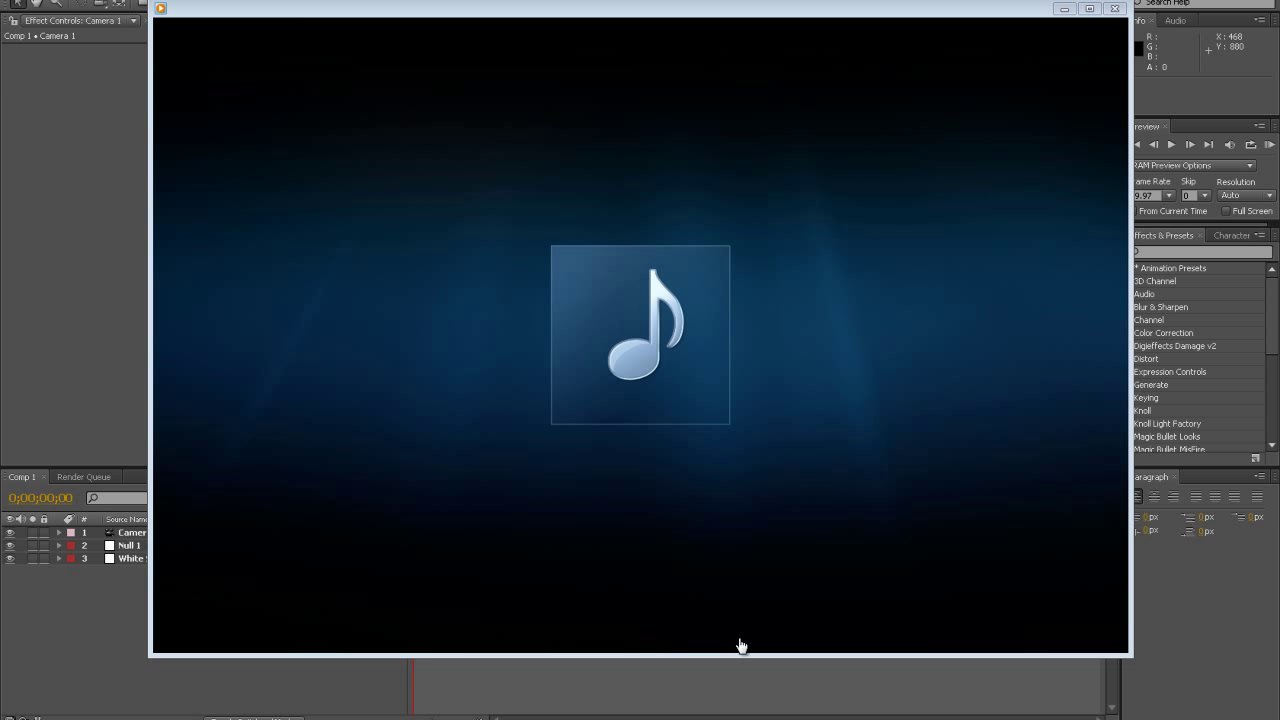
# - Import images.jpg from Pictures, add it to Comp 1, and move it to the left
pyautogui.click(58, 327)
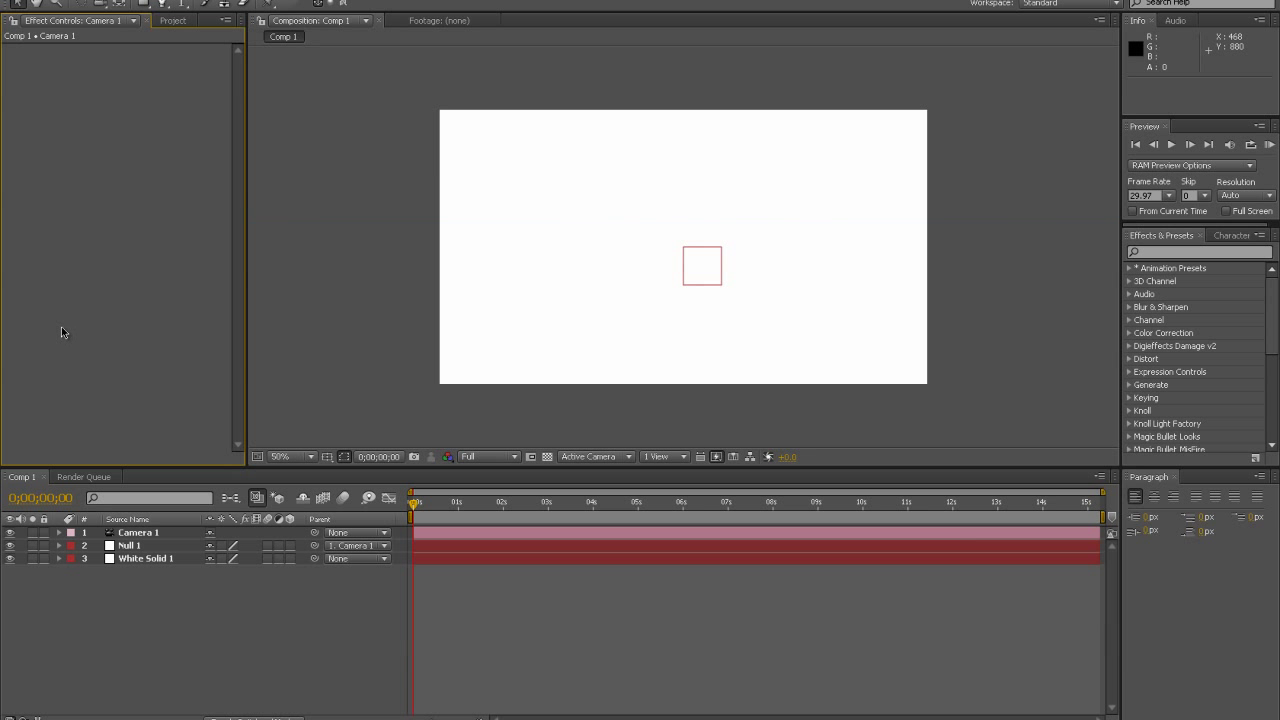
pyautogui.click(178, 687)
pyautogui.click(25, 241)
pyautogui.hotkey('alt', 'f')
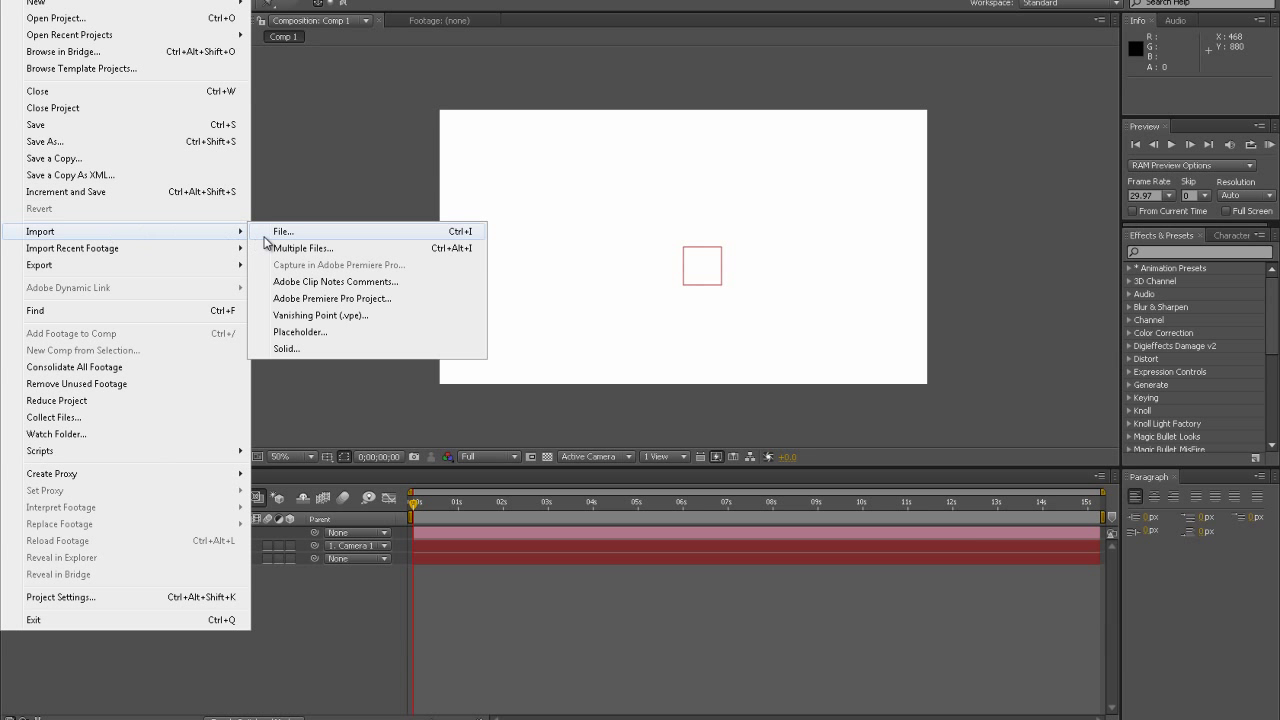
pyautogui.click(261, 236)
pyautogui.click(43, 155)
pyautogui.doubleClick(189, 99)
pyautogui.moveTo(413, 80); pyautogui.dragTo(409, 212)
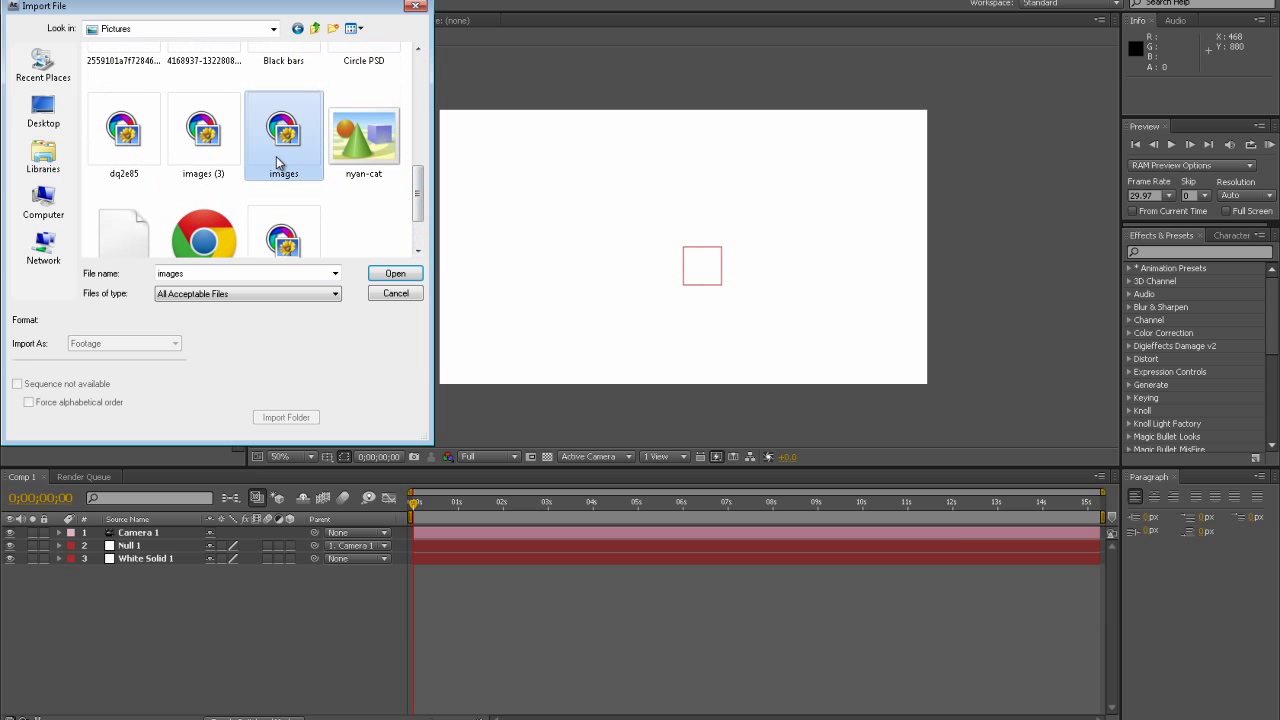
pyautogui.doubleClick(276, 156)
pyautogui.moveTo(57, 175); pyautogui.dragTo(155, 535)
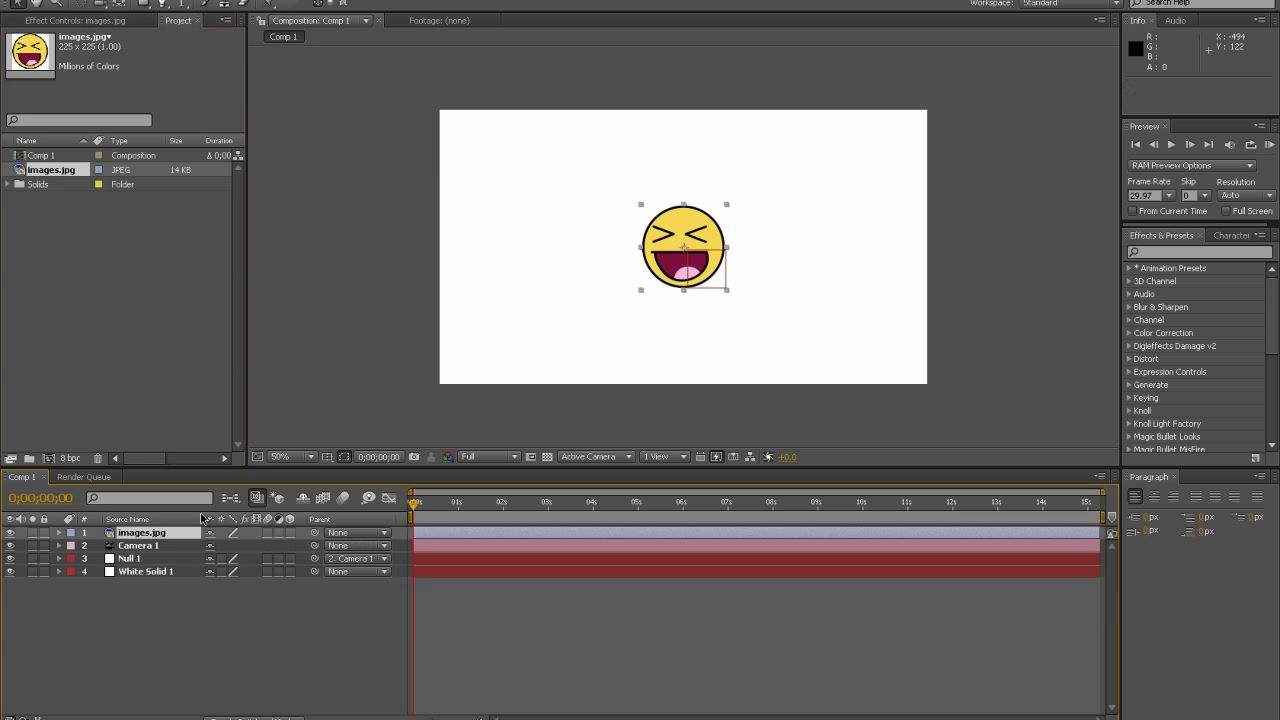
pyautogui.moveTo(695, 241)
pyautogui.mouseDown()
pyautogui.moveTo(525, 240)
pyautogui.moveTo(588, 193)
pyautogui.mouseUp()
# - Resize the smiley image and parent its layer to Null 1
pyautogui.moveTo(545, 252); pyautogui.dragTo(558, 240)
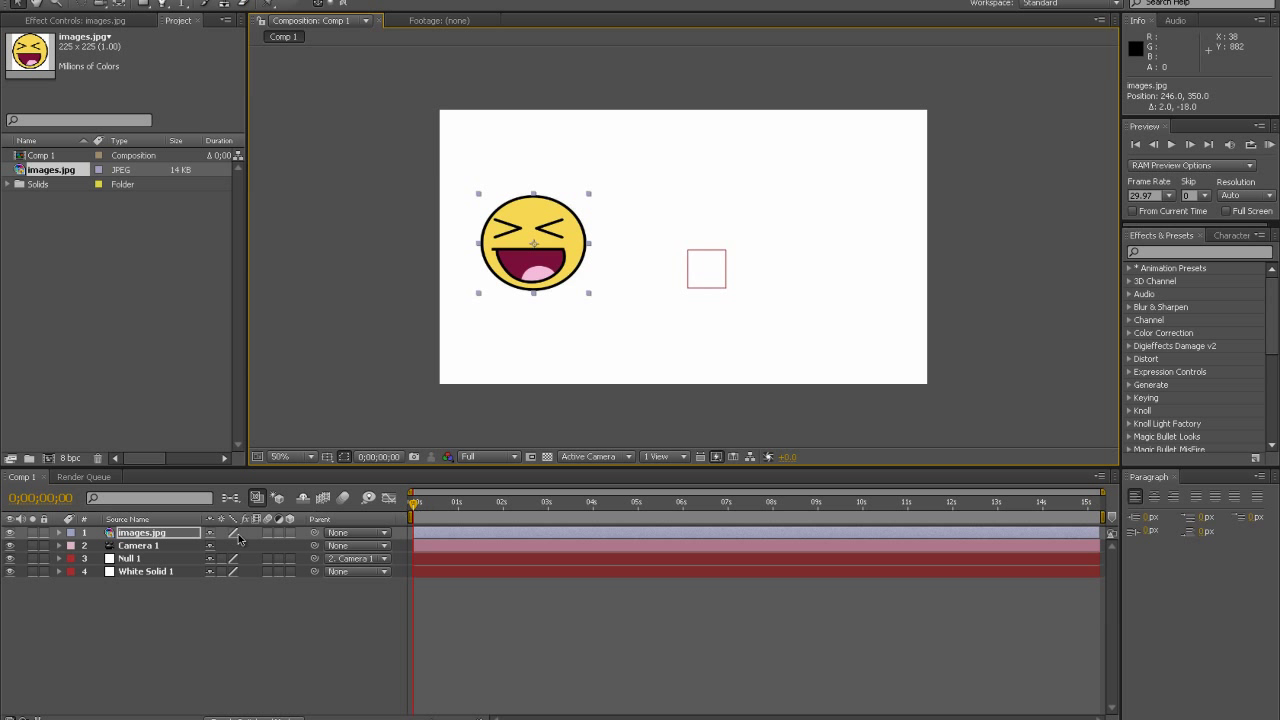
pyautogui.click(315, 536)
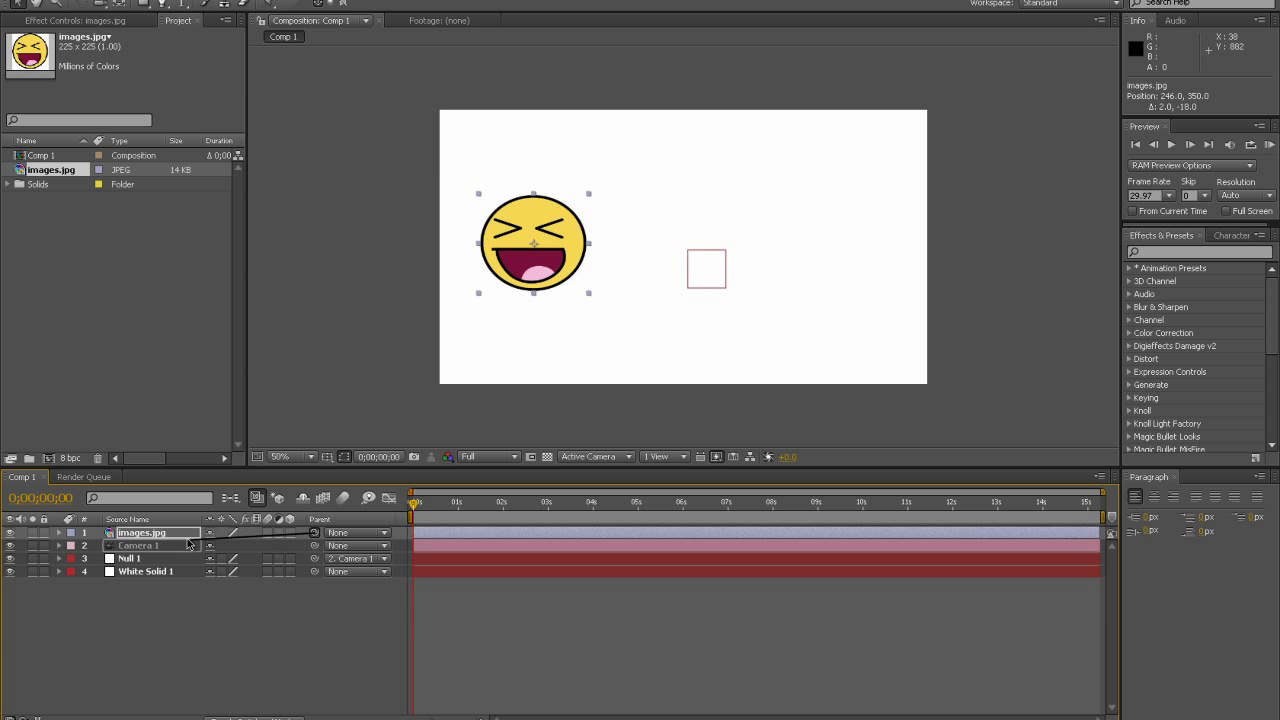
pyautogui.moveTo(269, 535); pyautogui.dragTo(166, 566)
# - Preview the camera shake and return the playhead to the start
pyautogui.moveTo(415, 508)
pyautogui.mouseDown()
pyautogui.moveTo(503, 501)
pyautogui.moveTo(415, 501)
pyautogui.mouseUp()
pyautogui.click(1169, 145)
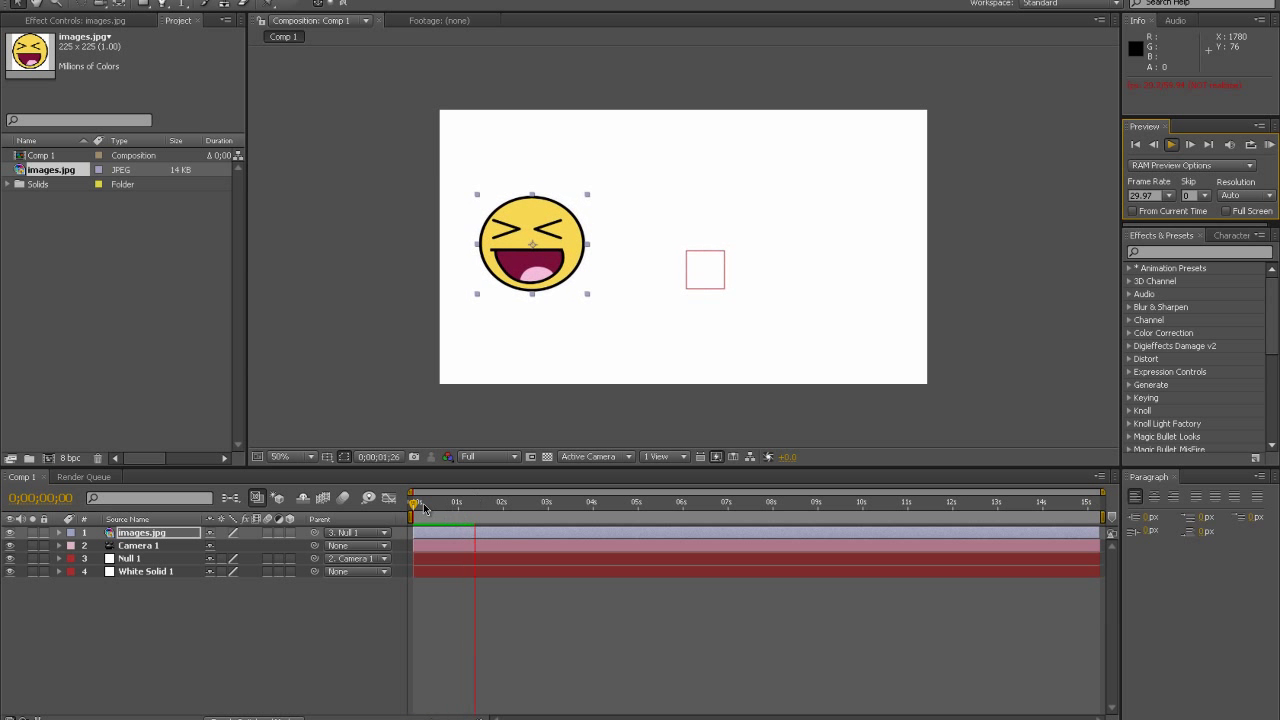
pyautogui.click(486, 502)
pyautogui.moveTo(486, 502); pyautogui.dragTo(414, 502)
pyautogui.press('Return')
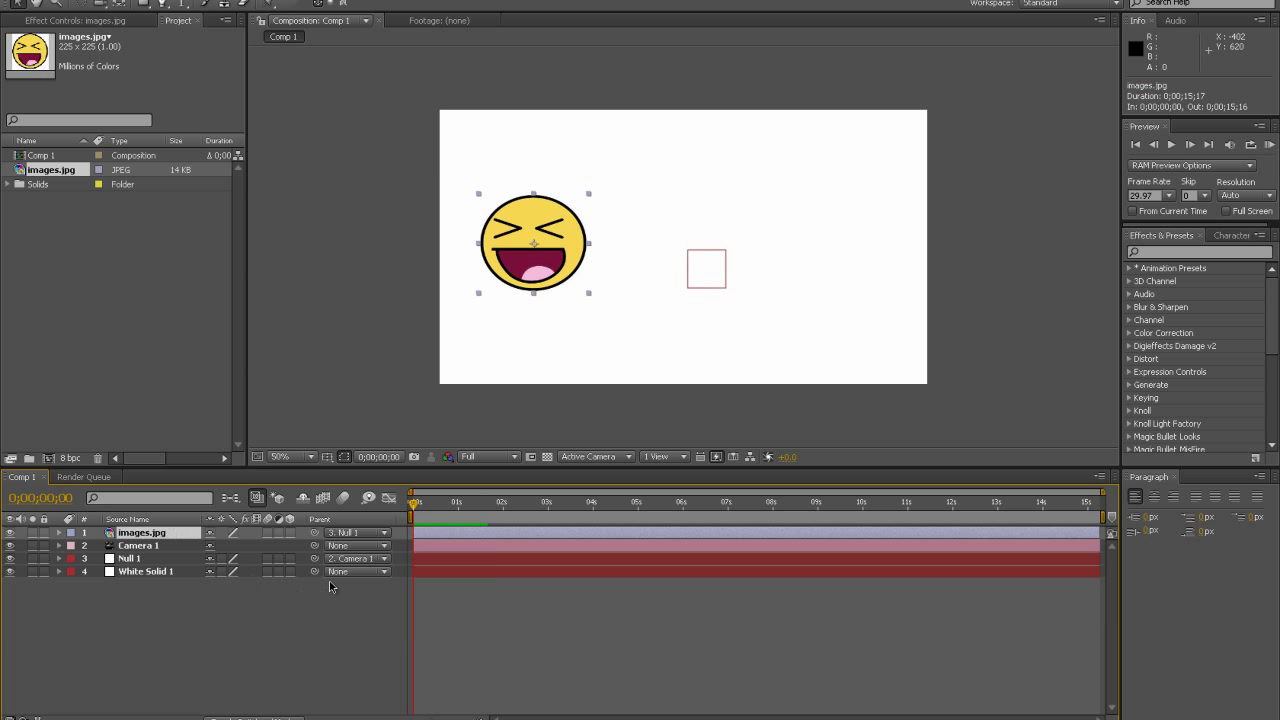
# - Add a 101 px Bebas text layer reading THINGSTOSAY1 and confirm its red colour
pyautogui.rightClick(182, 654)
pyautogui.moveTo(218, 580)
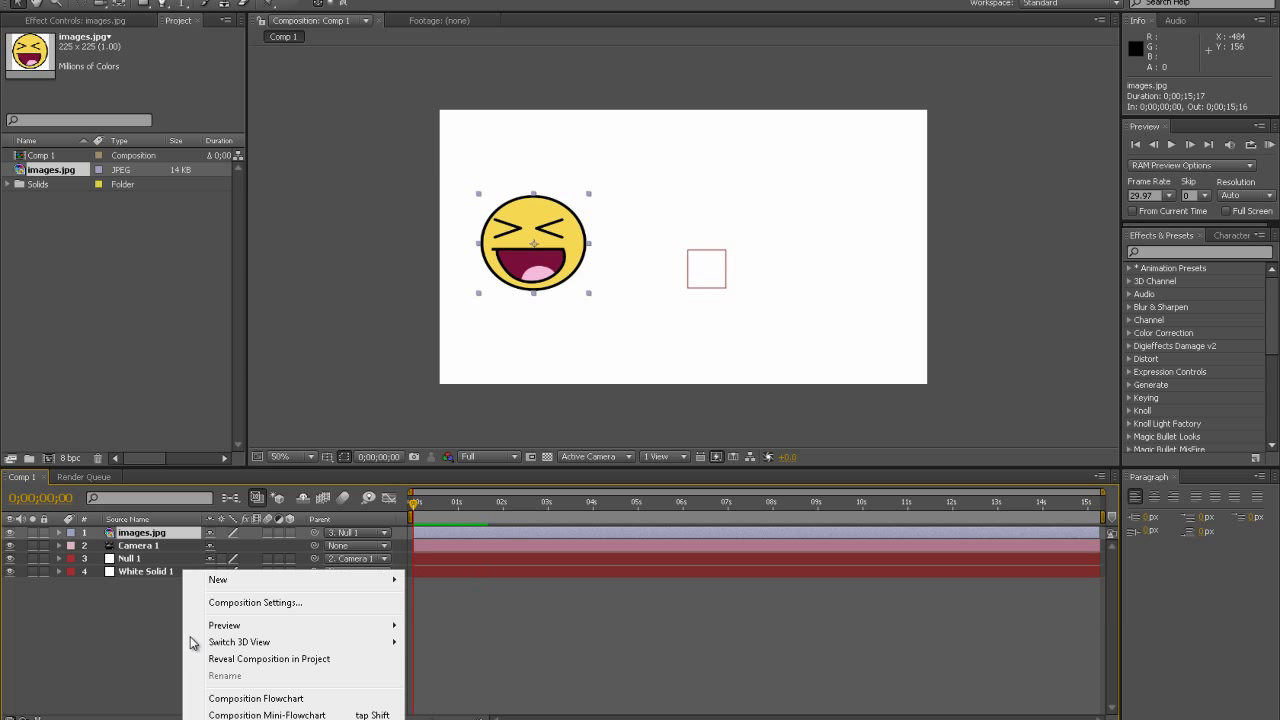
pyautogui.click(439, 601)
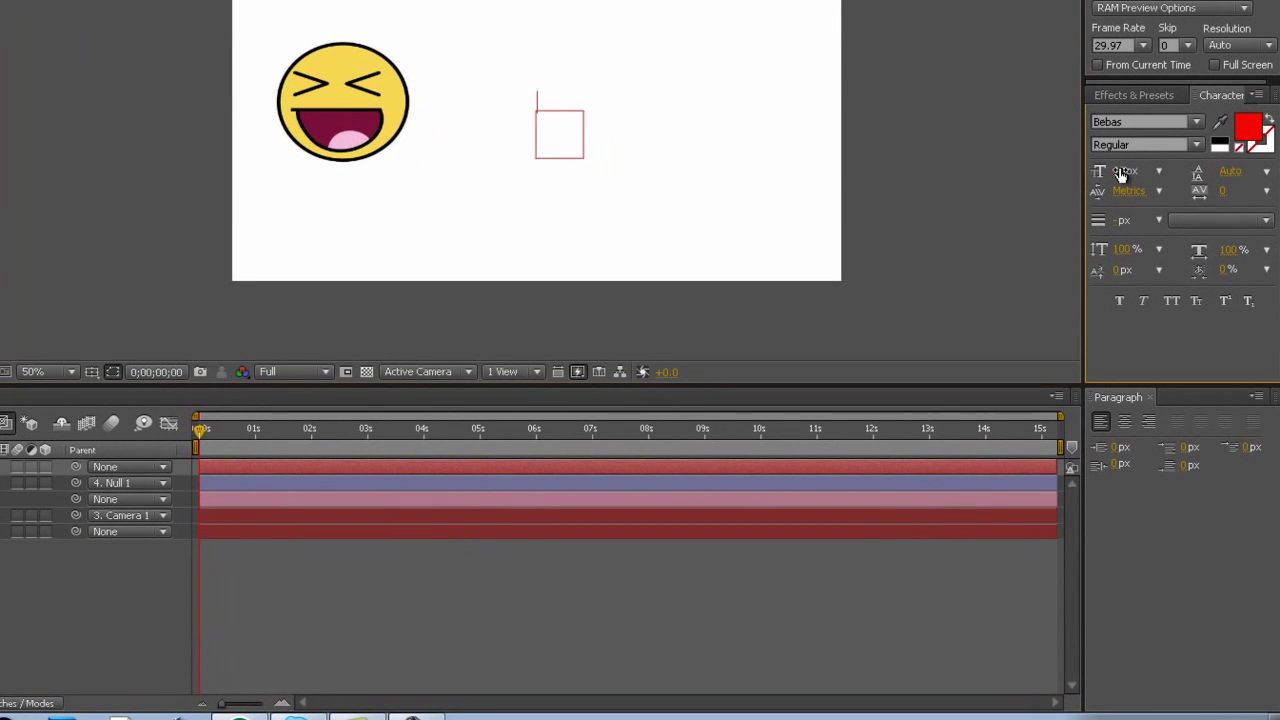
pyautogui.moveTo(1150, 296); pyautogui.dragTo(1211, 299)
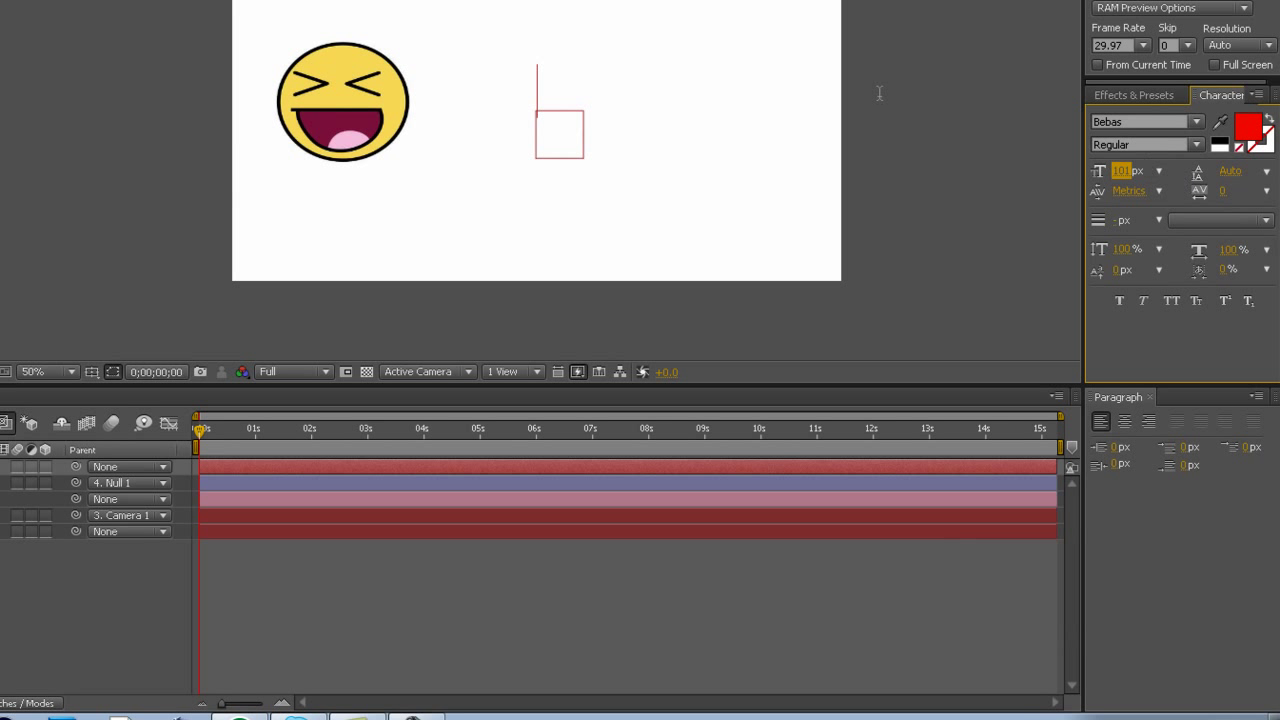
pyautogui.write('THINGS')
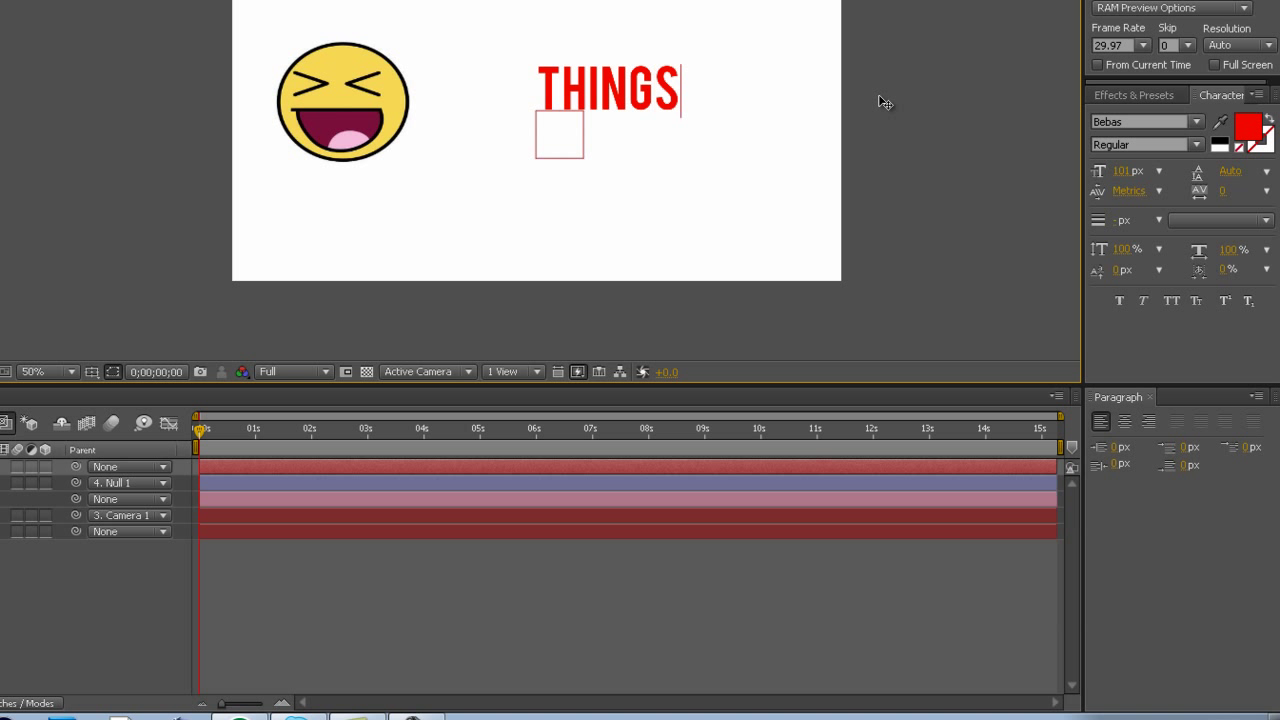
pyautogui.write('TOSAY1')
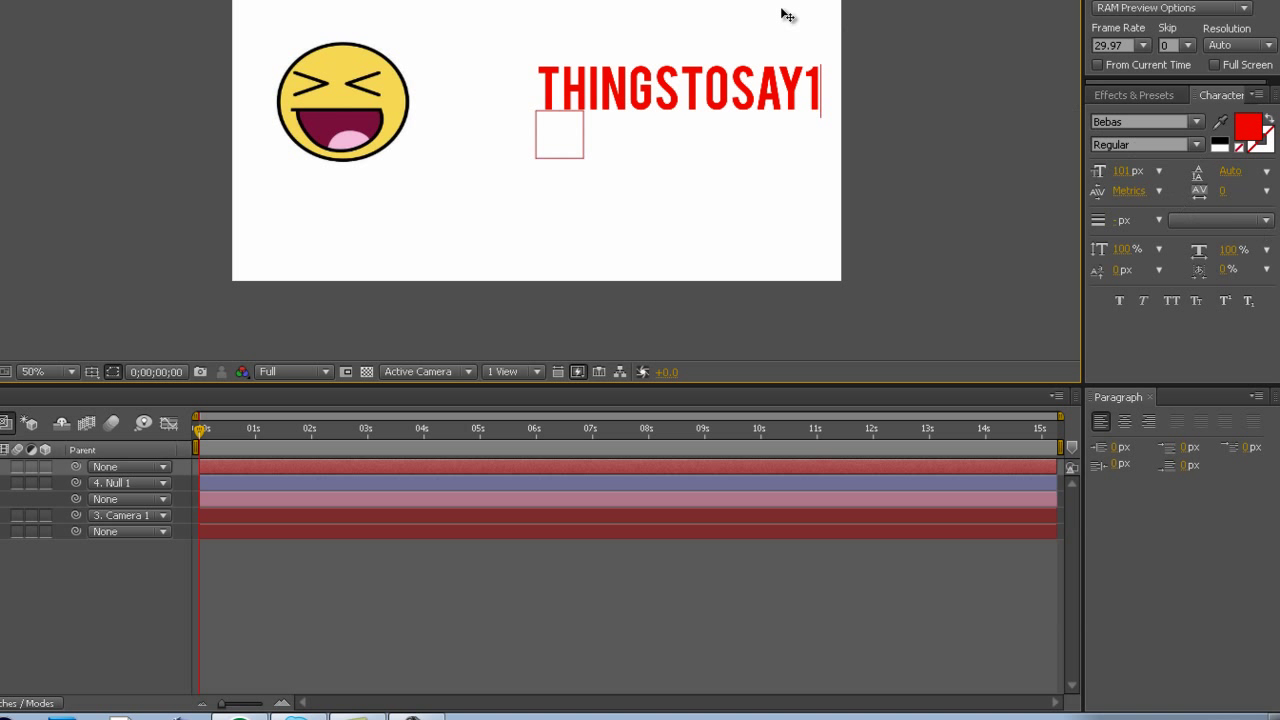
pyautogui.moveTo(824, 87)
pyautogui.mouseDown()
pyautogui.moveTo(537, 90)
pyautogui.moveTo(894, 97)
pyautogui.mouseUp()
pyautogui.click(1249, 126)
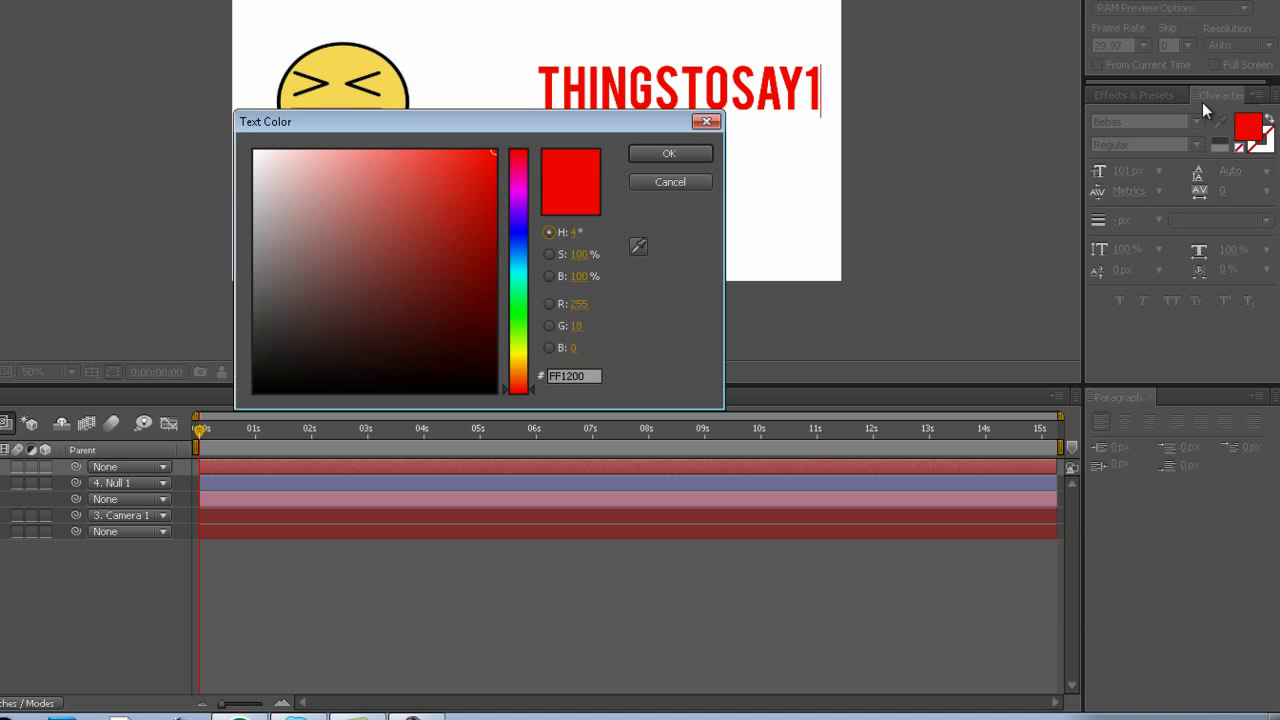
pyautogui.click(707, 122)
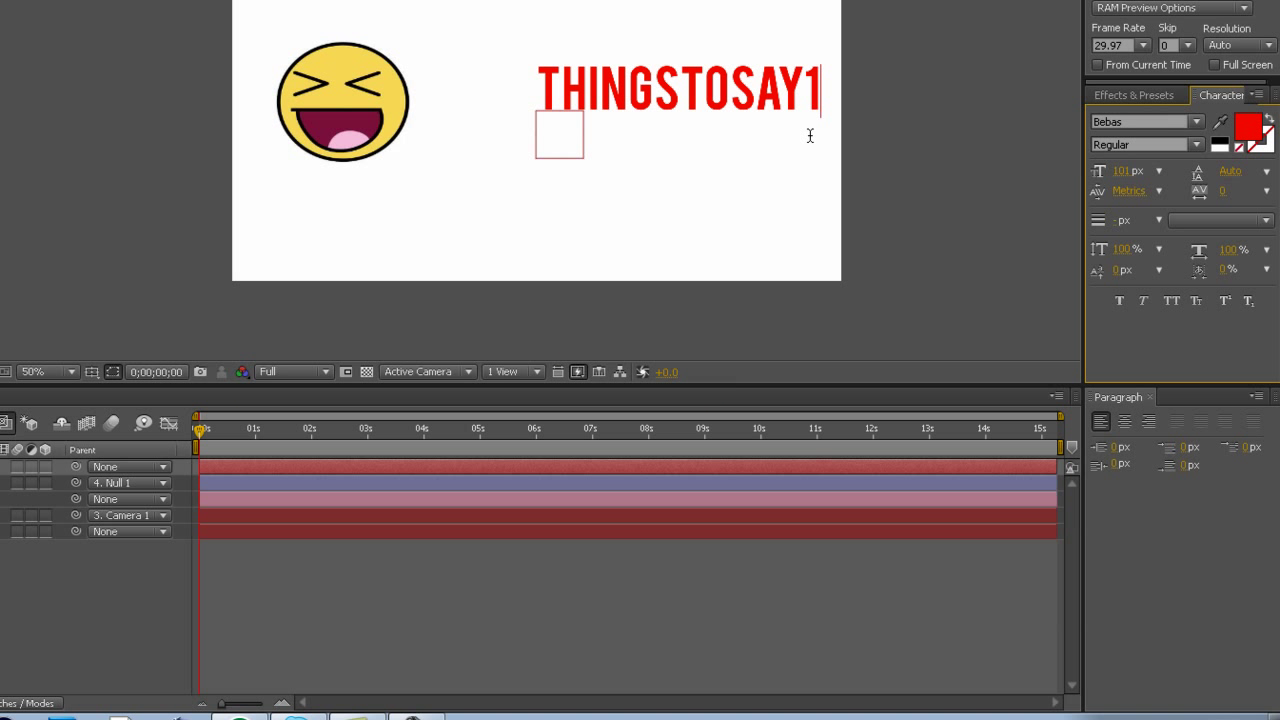
# - Add a second, smaller text layer and begin typing the YouTube web address
pyautogui.rightClick(1, 618)
pyautogui.moveTo(37, 525)
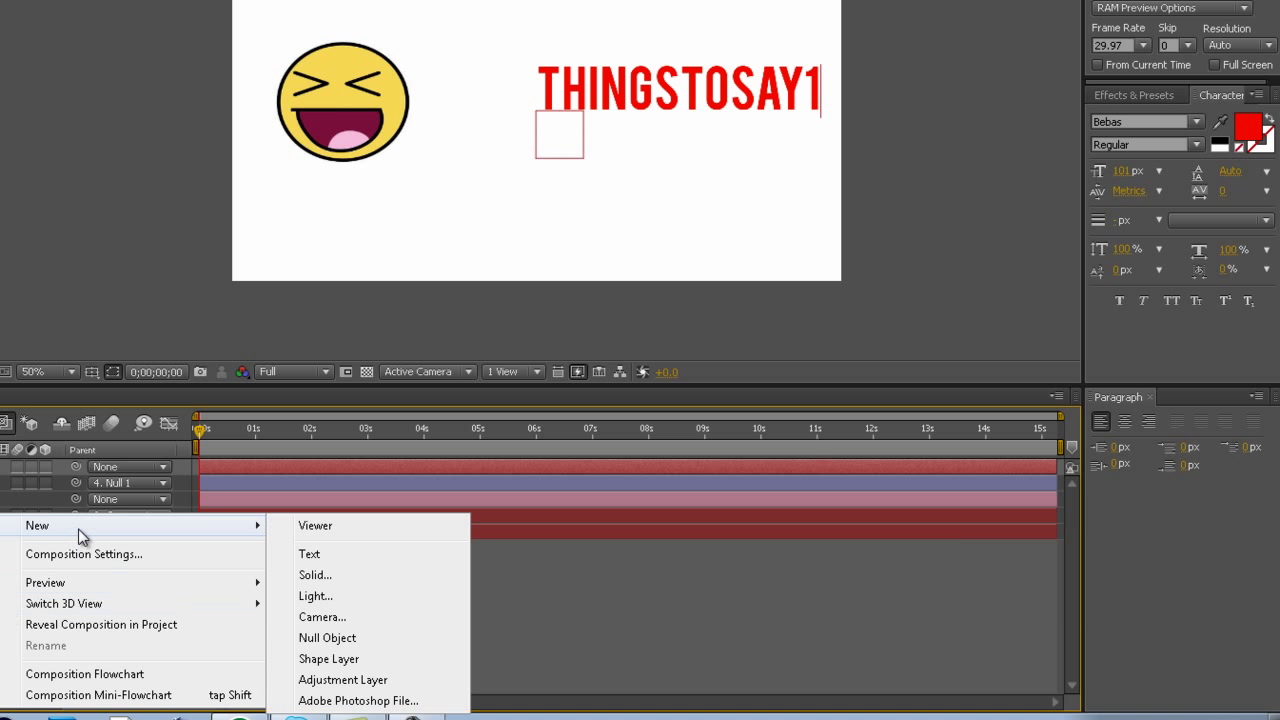
pyautogui.click(312, 554)
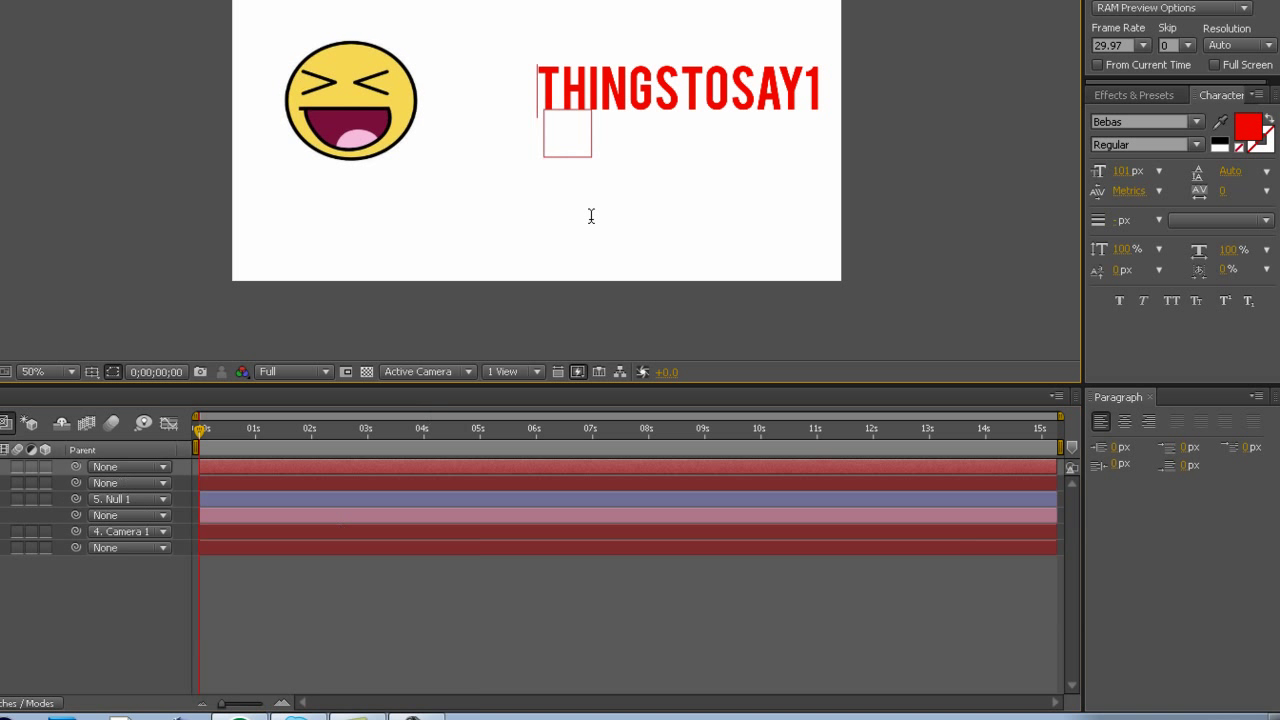
pyautogui.click(1127, 171)
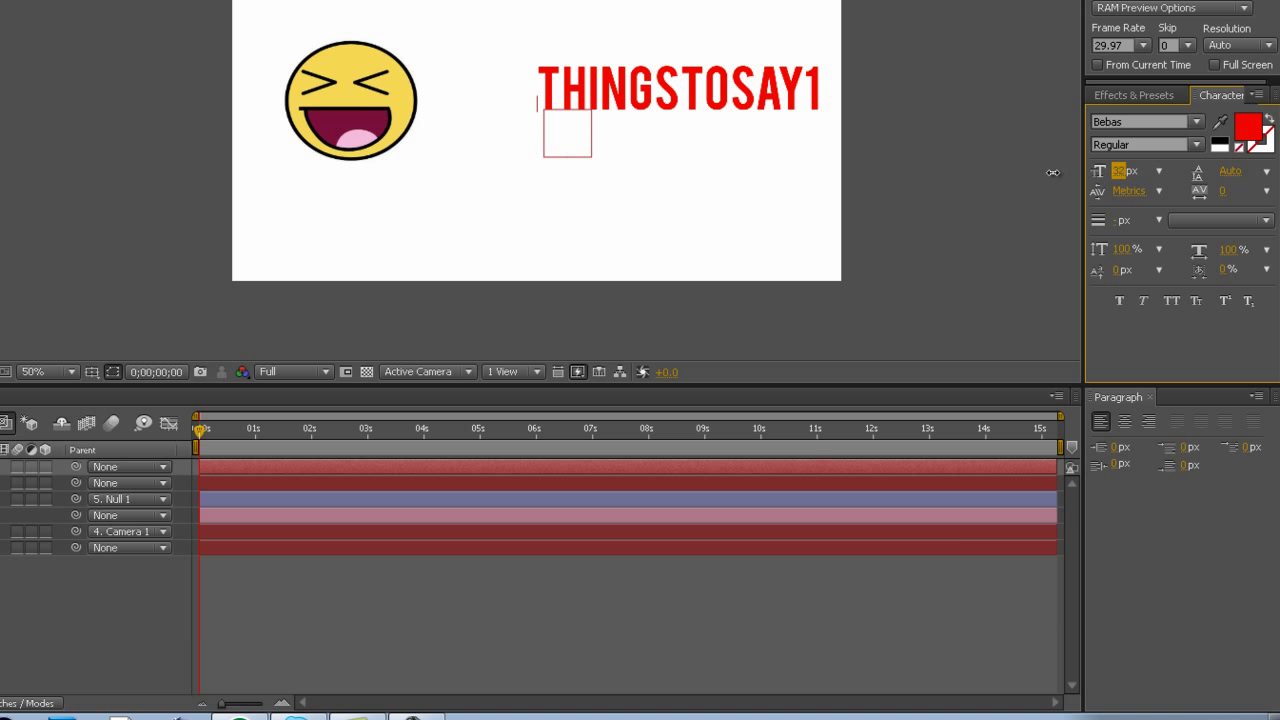
pyautogui.press('Return')
pyautogui.write('w')
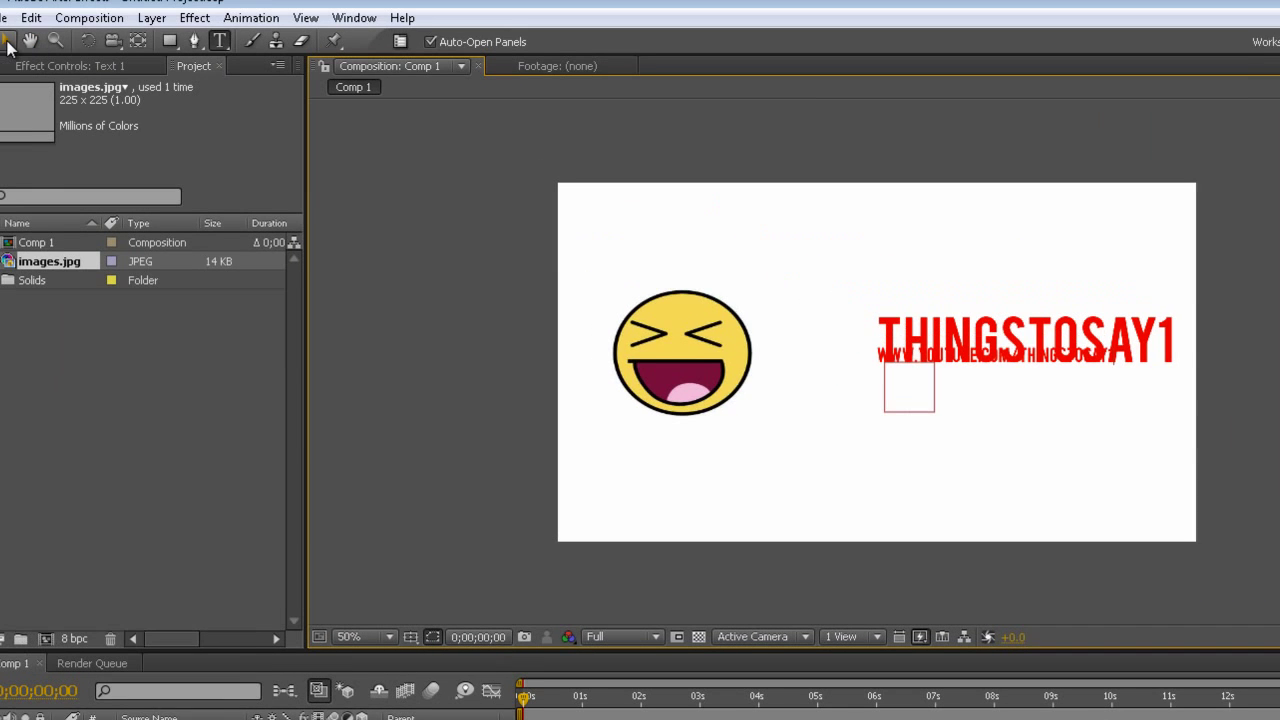
# - Toggle Caps Lock rendering and nudge the time indicator so Comp 1 redraws the smiley and titles
pyautogui.press('capslock')
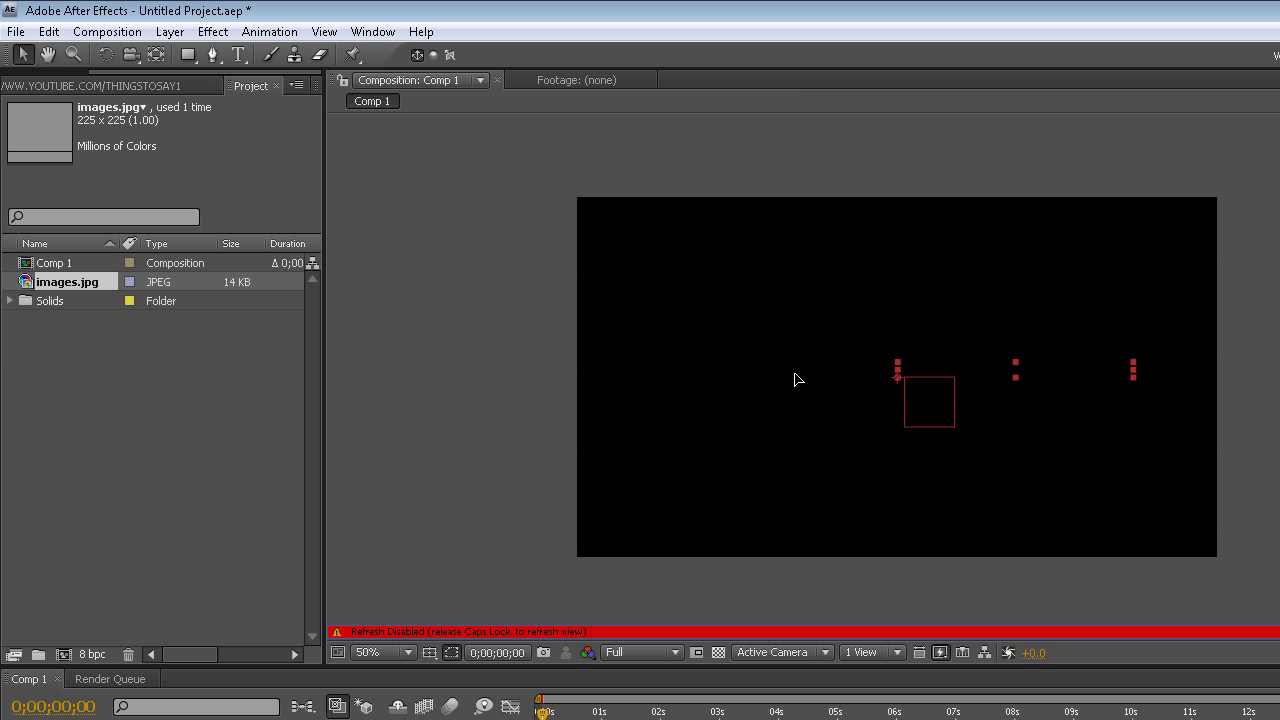
pyautogui.click(797, 380)
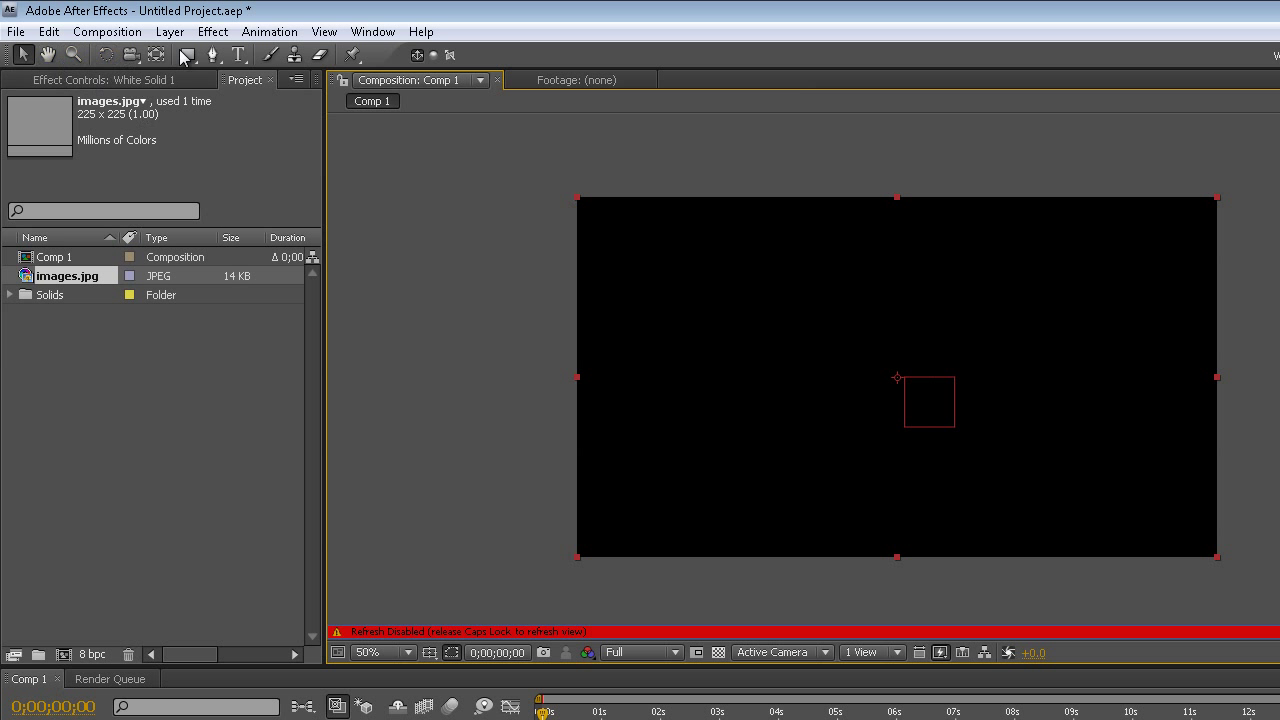
pyautogui.click(239, 55)
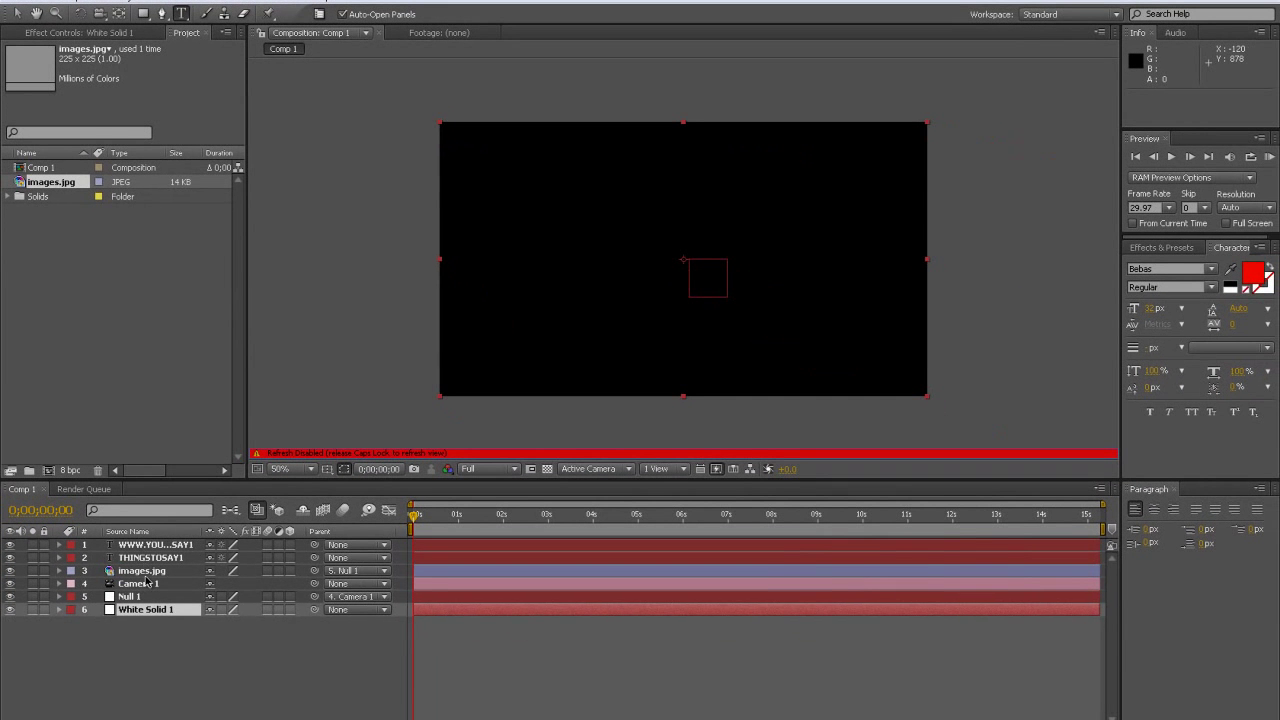
pyautogui.click(146, 584)
pyautogui.click(59, 584)
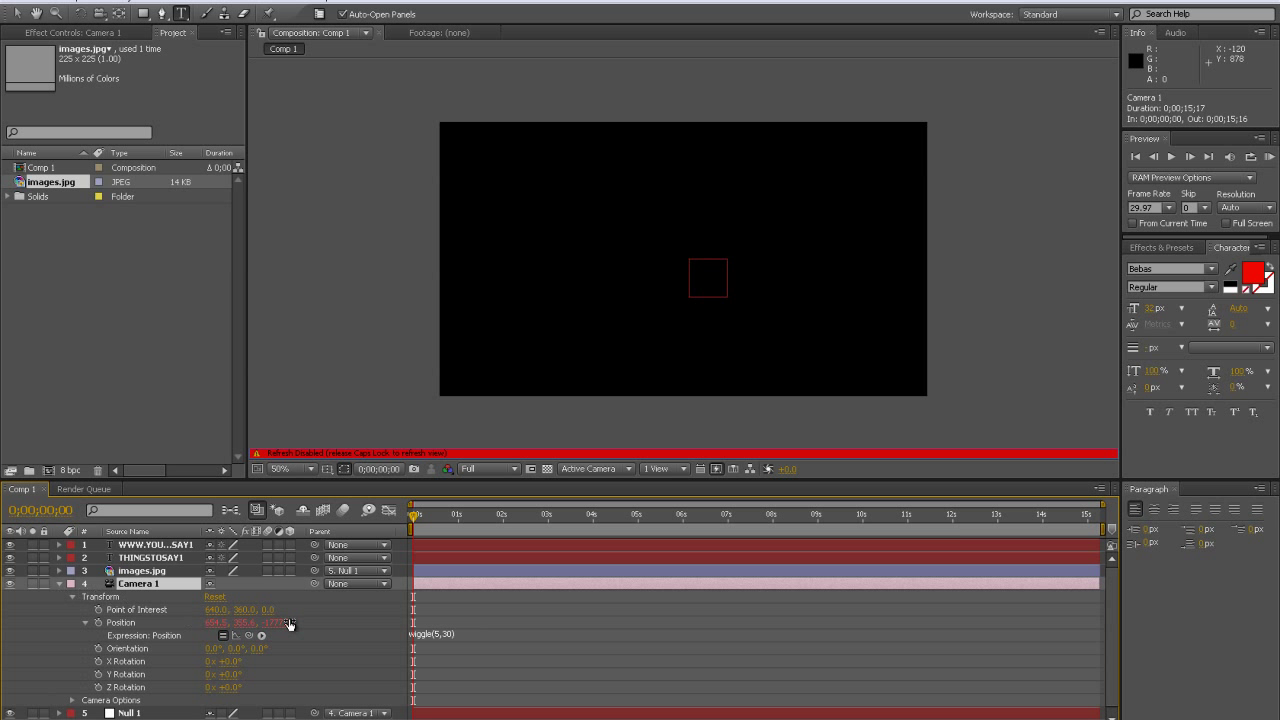
pyautogui.moveTo(416, 518); pyautogui.dragTo(417, 516)
pyautogui.press('capslock')
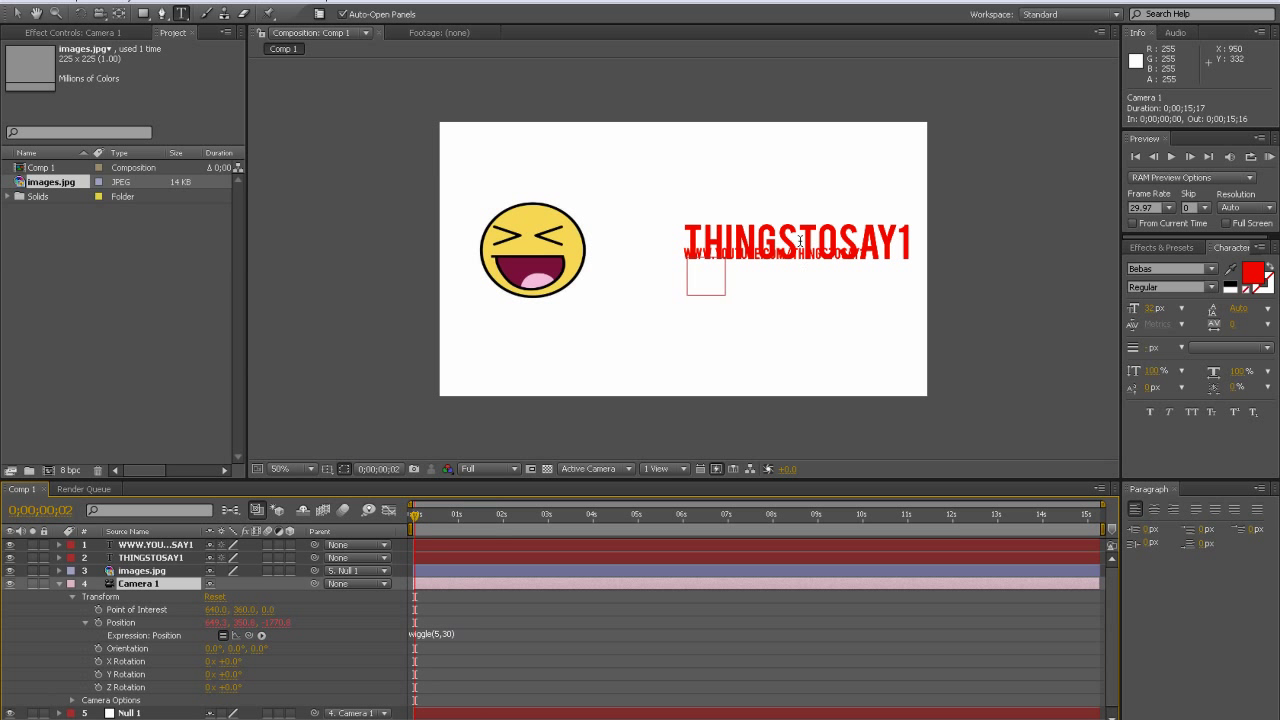
# - Scale the WWW address text to the title's width and place it under THINGSTOSAY1
pyautogui.click(15, 17)
pyautogui.moveTo(693, 262); pyautogui.dragTo(683, 248)
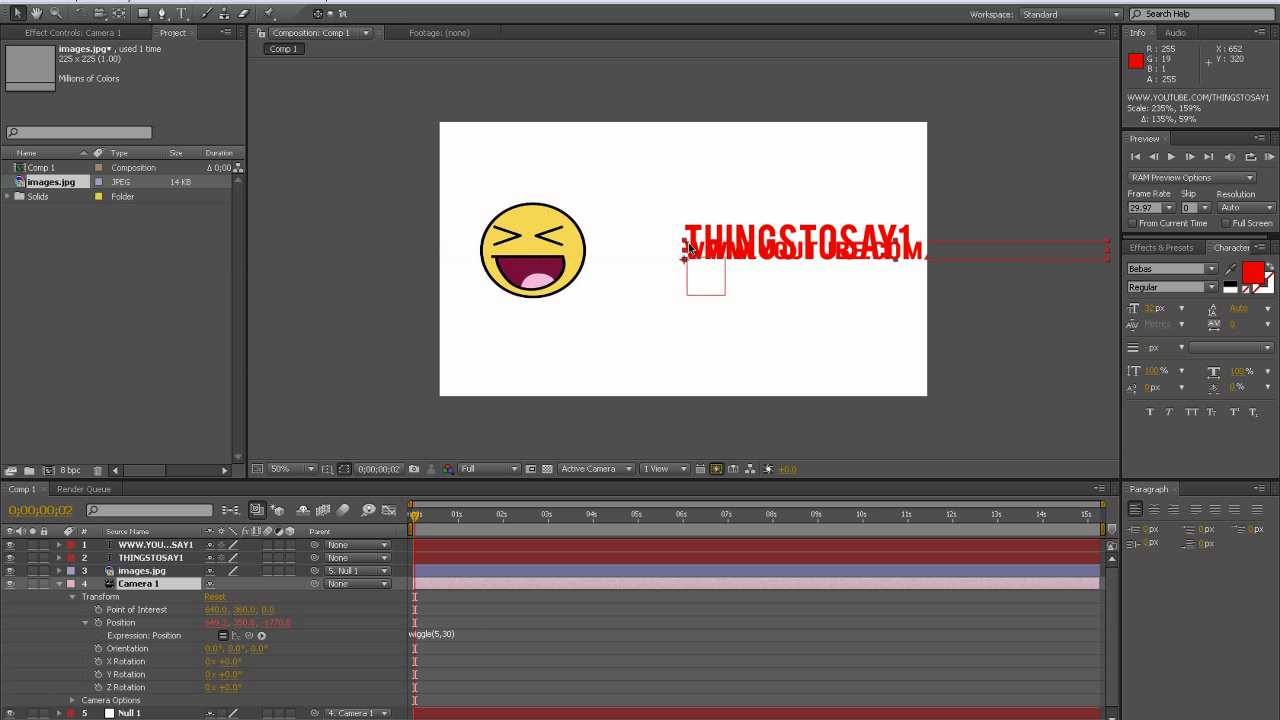
pyautogui.moveTo(683, 248); pyautogui.dragTo(733, 276)
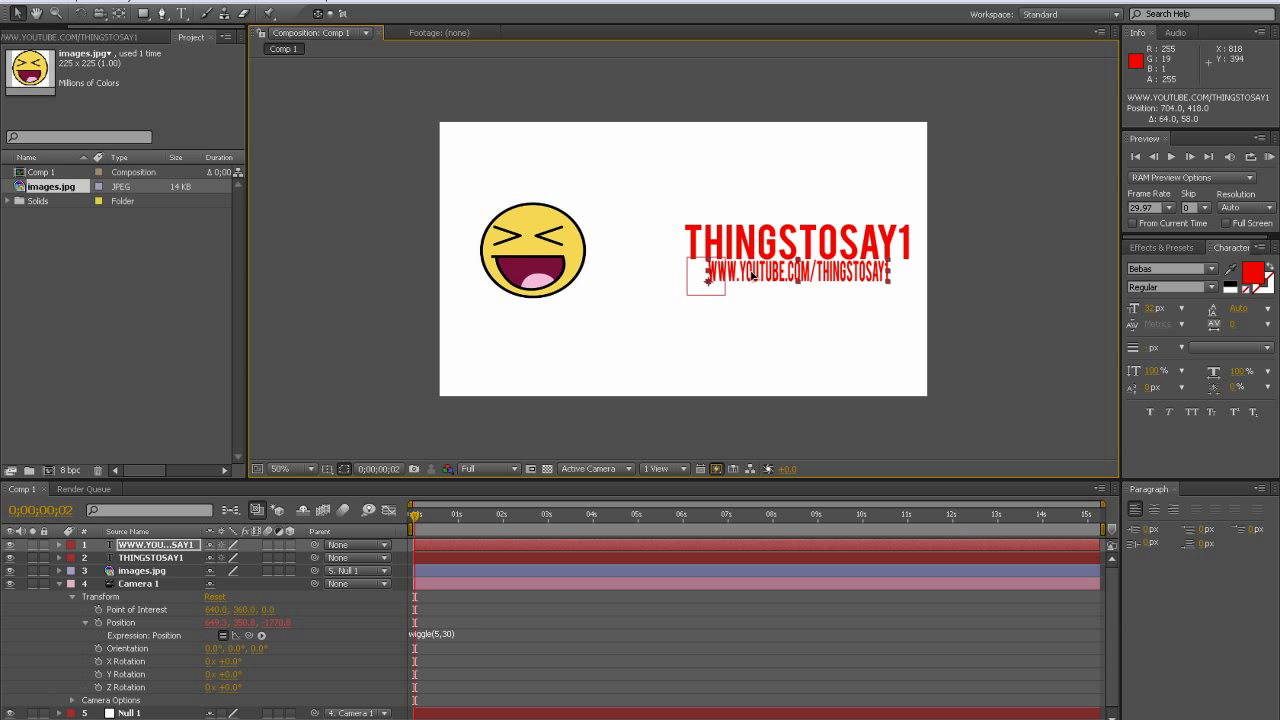
pyautogui.moveTo(734, 276); pyautogui.dragTo(750, 276)
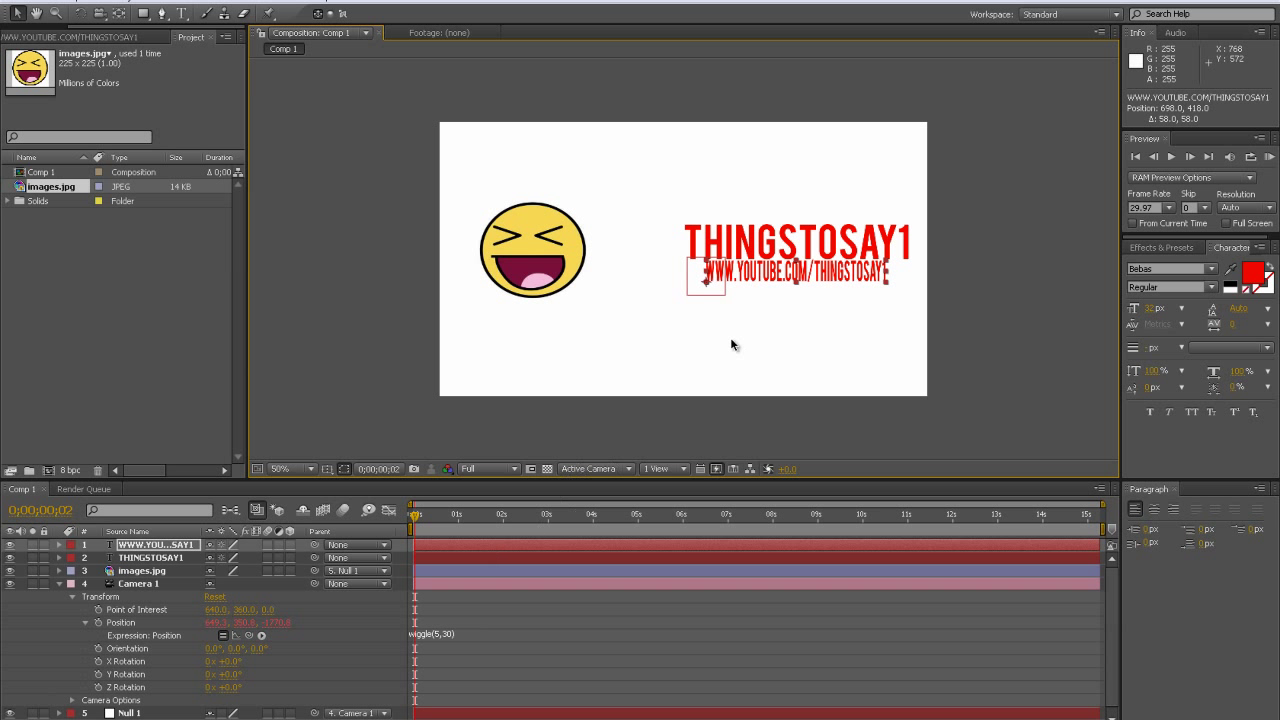
pyautogui.click(984, 282)
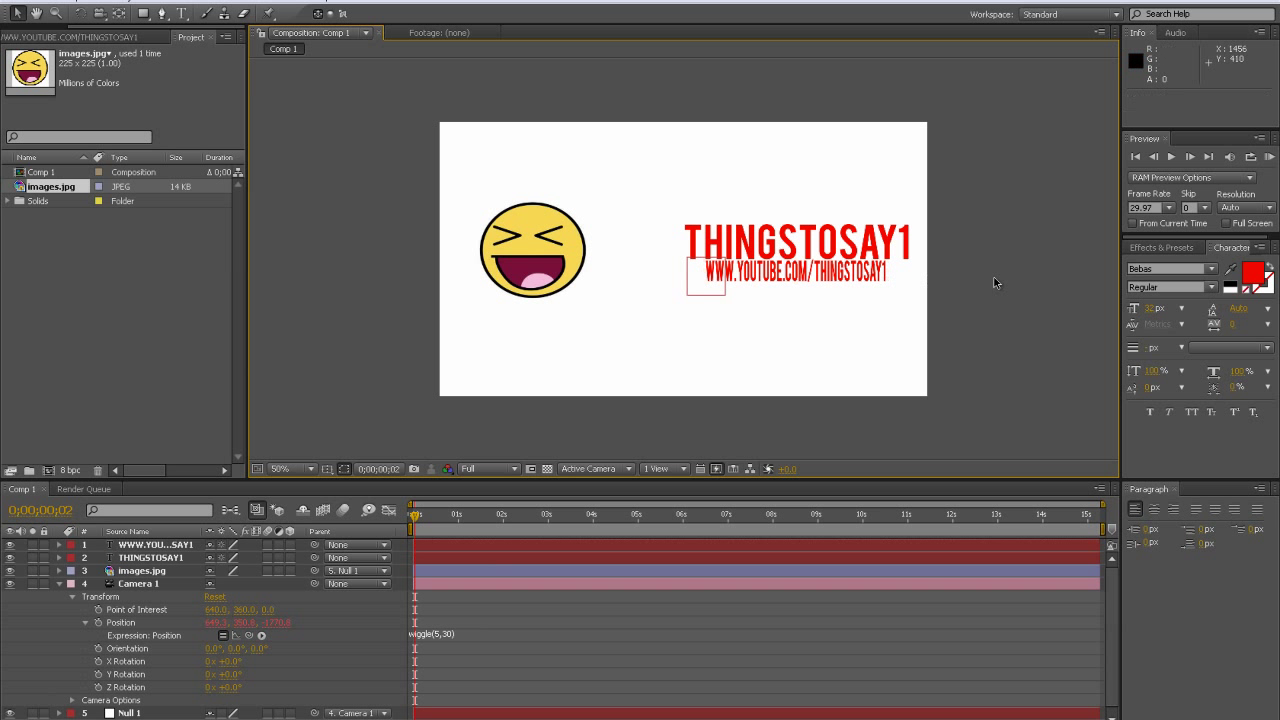
pyautogui.click(59, 583)
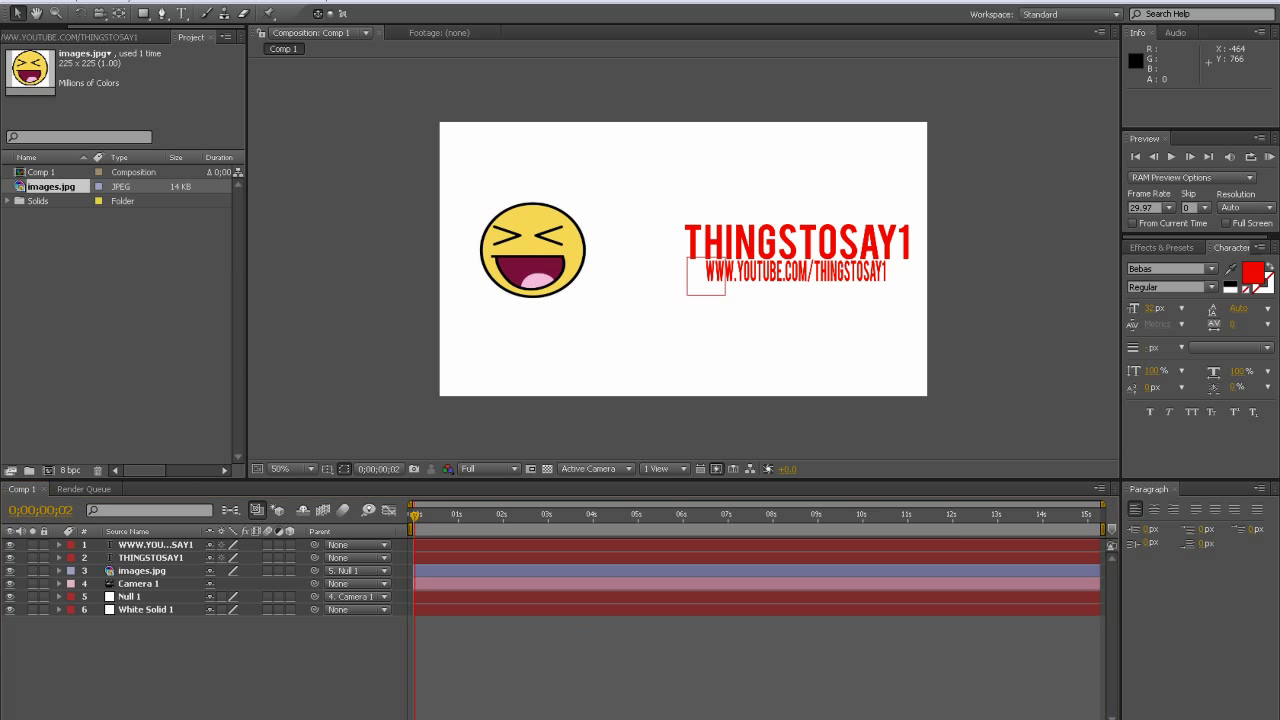
# - Parent THINGSTOSAY1 and the website-address layer to Null 1
pyautogui.click(172, 560)
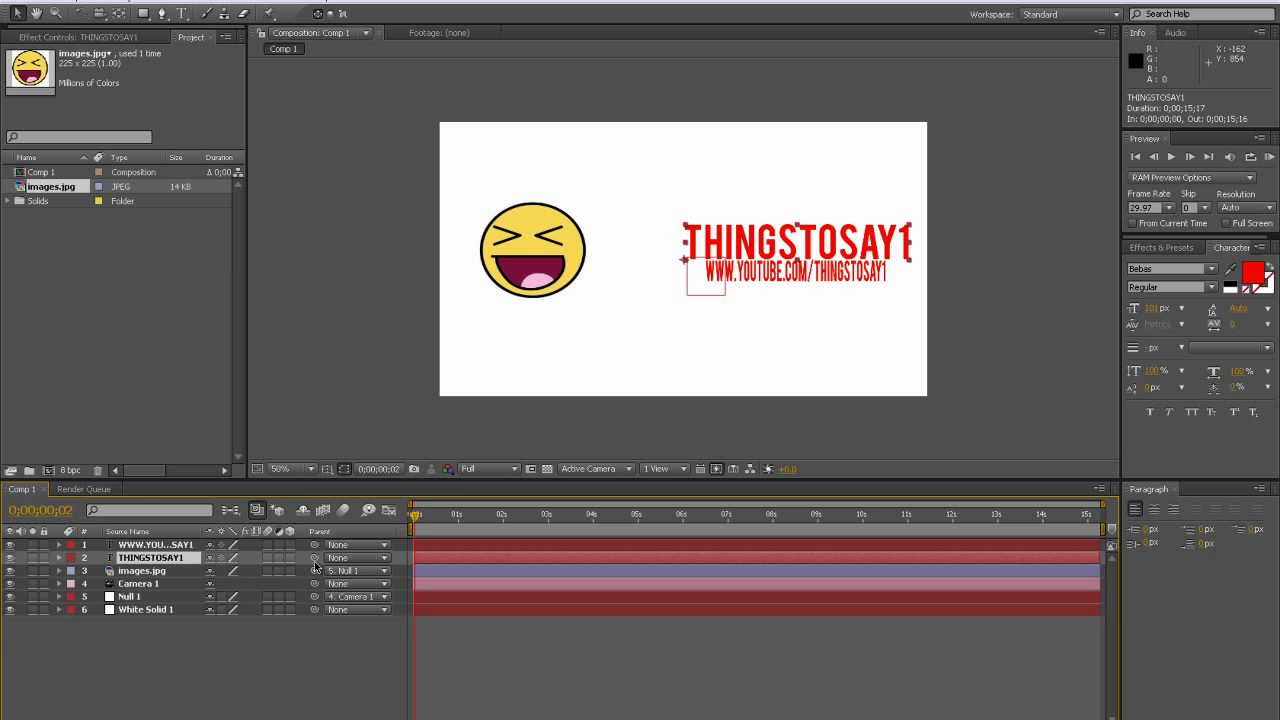
pyautogui.moveTo(315, 562)
pyautogui.mouseDown()
pyautogui.moveTo(186, 607)
pyautogui.moveTo(172, 600)
pyautogui.mouseUp()
pyautogui.click(170, 546)
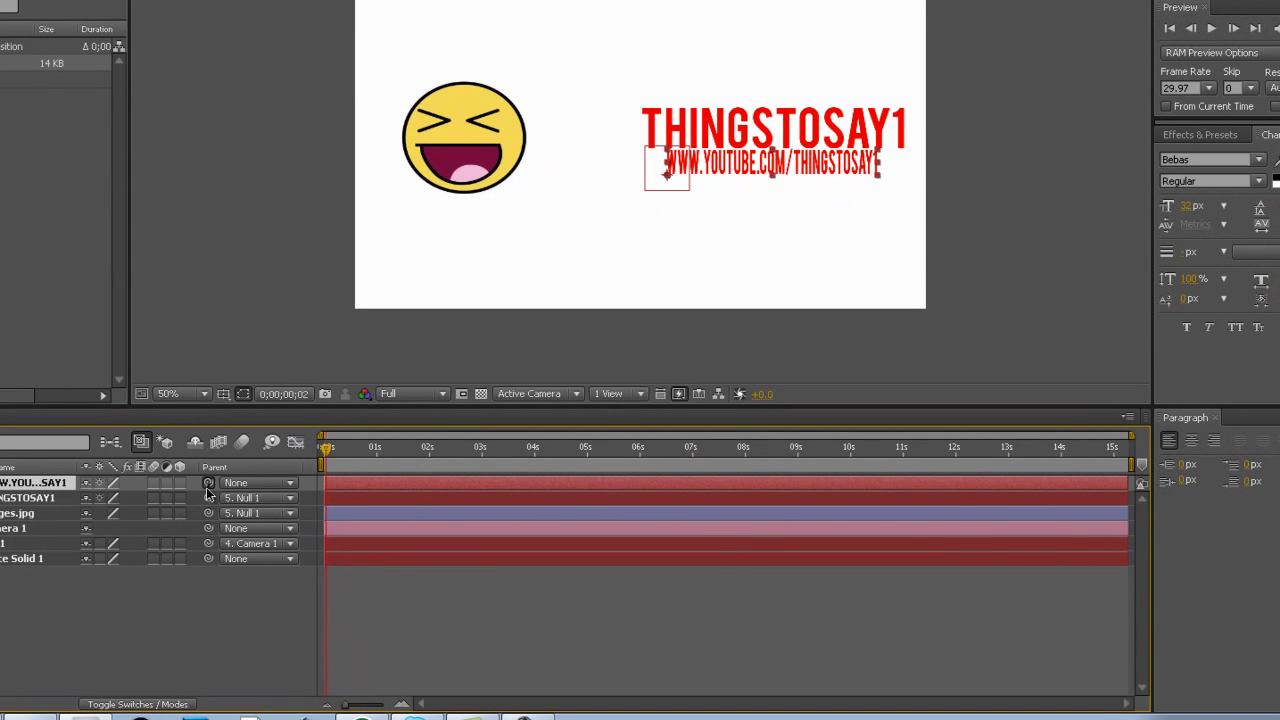
pyautogui.moveTo(248, 506)
pyautogui.mouseDown()
pyautogui.moveTo(126, 572)
pyautogui.moveTo(56, 544)
pyautogui.mouseUp()
# - Preview the animation from the start
pyautogui.moveTo(326, 452); pyautogui.dragTo(316, 450)
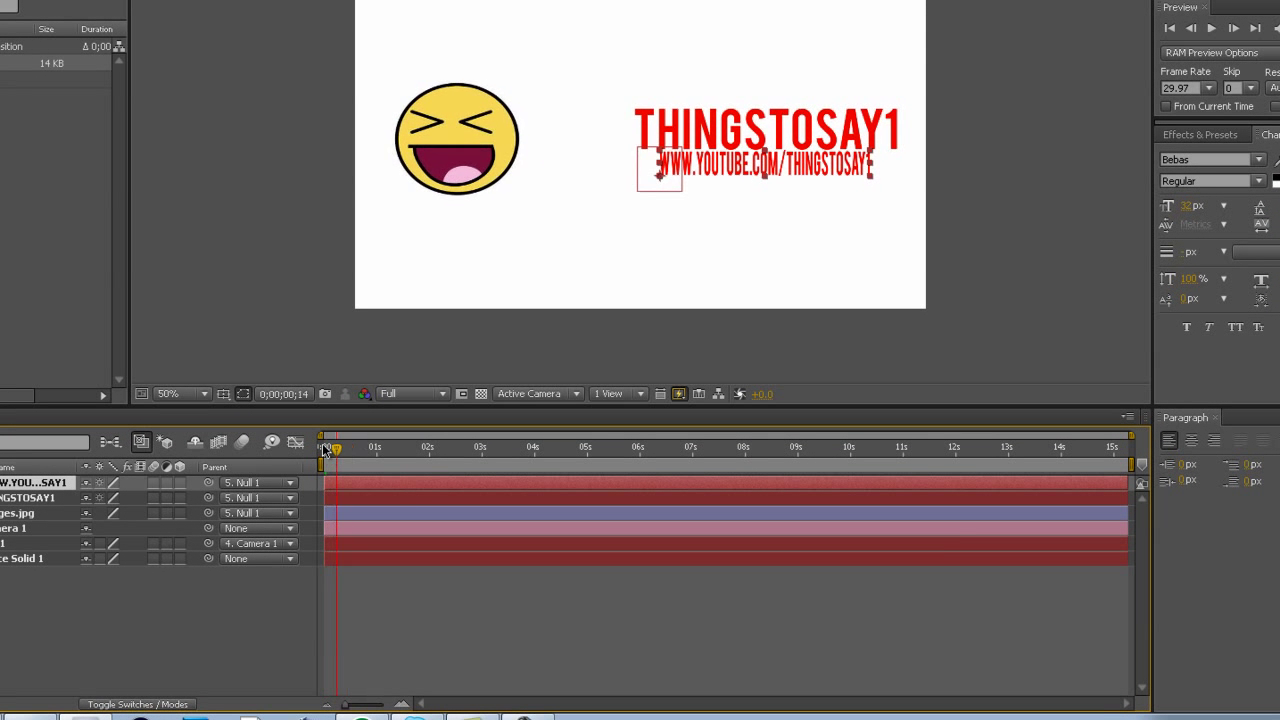
pyautogui.click(1209, 28)
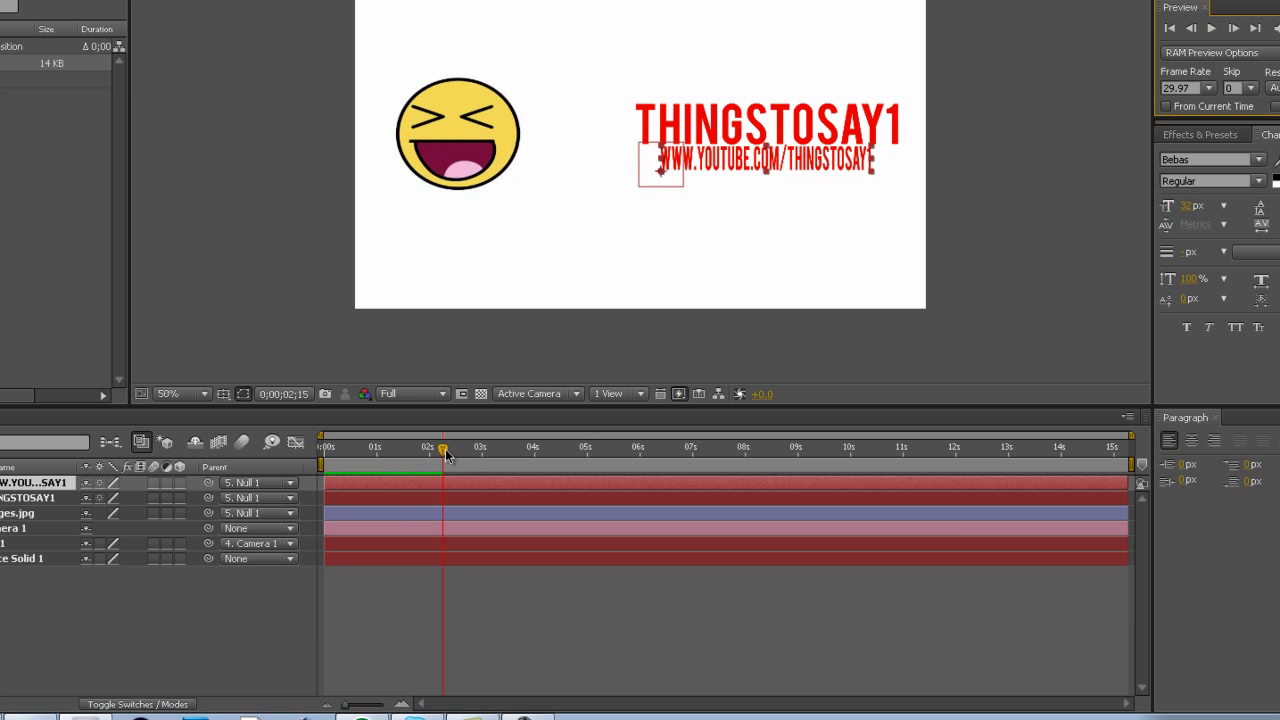
pyautogui.click(35, 499)
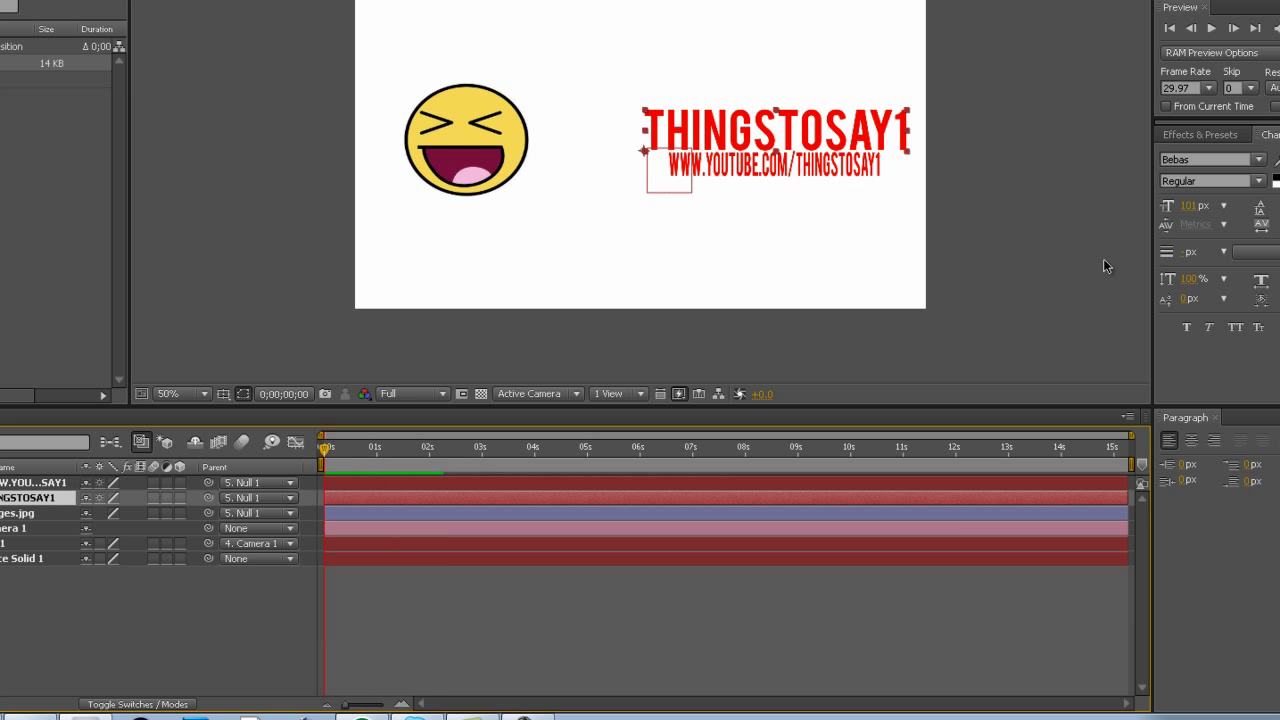
# - Search 'cc' in Effects & Presets, apply CC Lens to THINGSTOSAY1, and reveal its effect settings
pyautogui.click(1234, 140)
pyautogui.click(1222, 155)
pyautogui.write('cc')
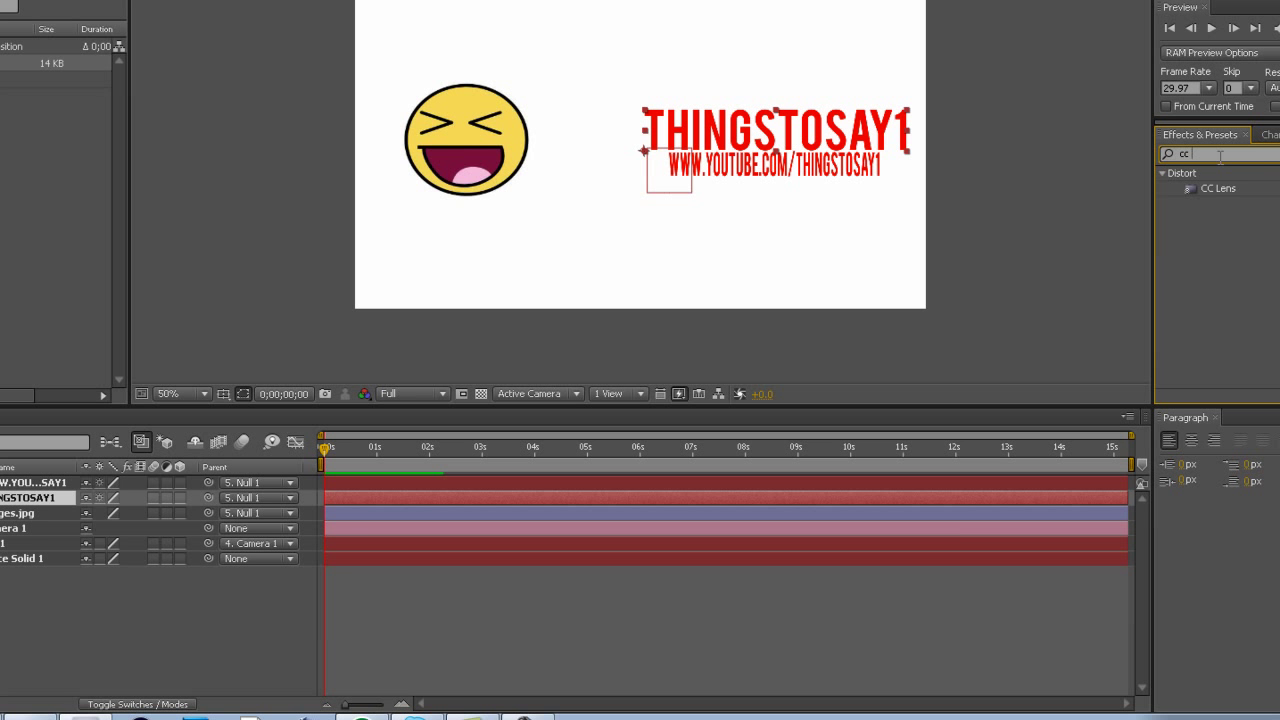
pyautogui.click(1219, 190)
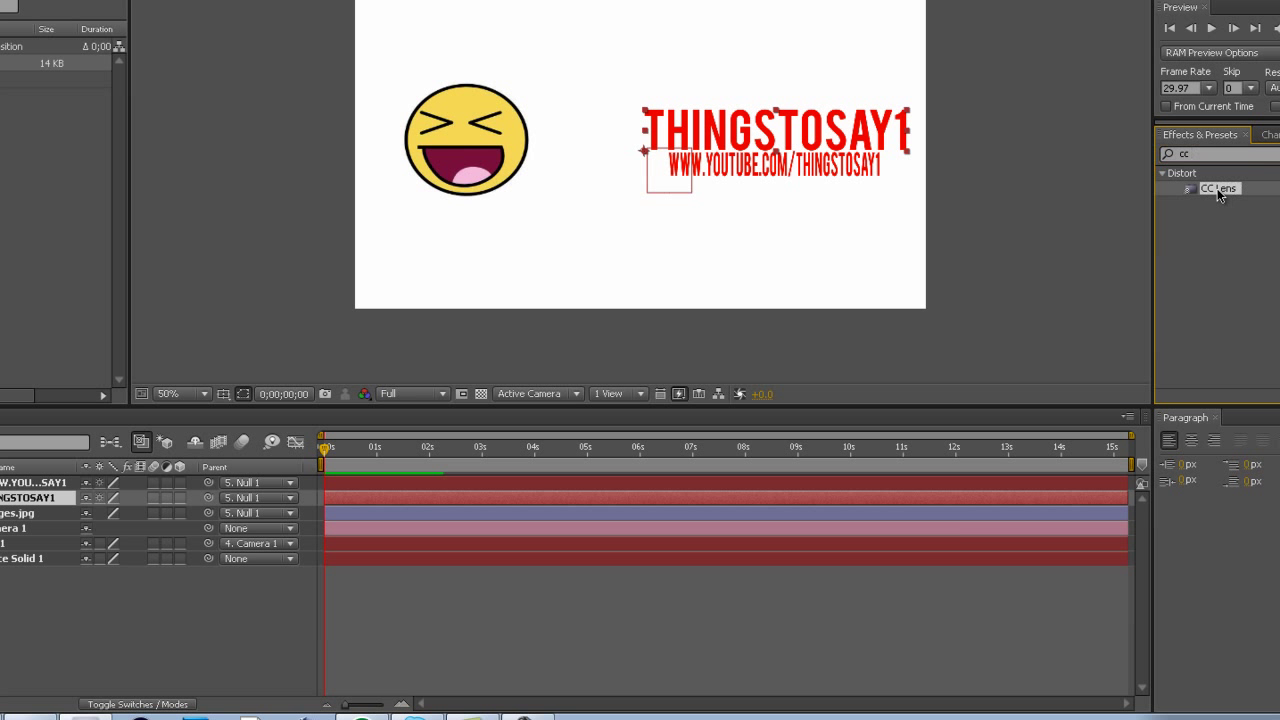
pyautogui.moveTo(1196, 190); pyautogui.dragTo(113, 531)
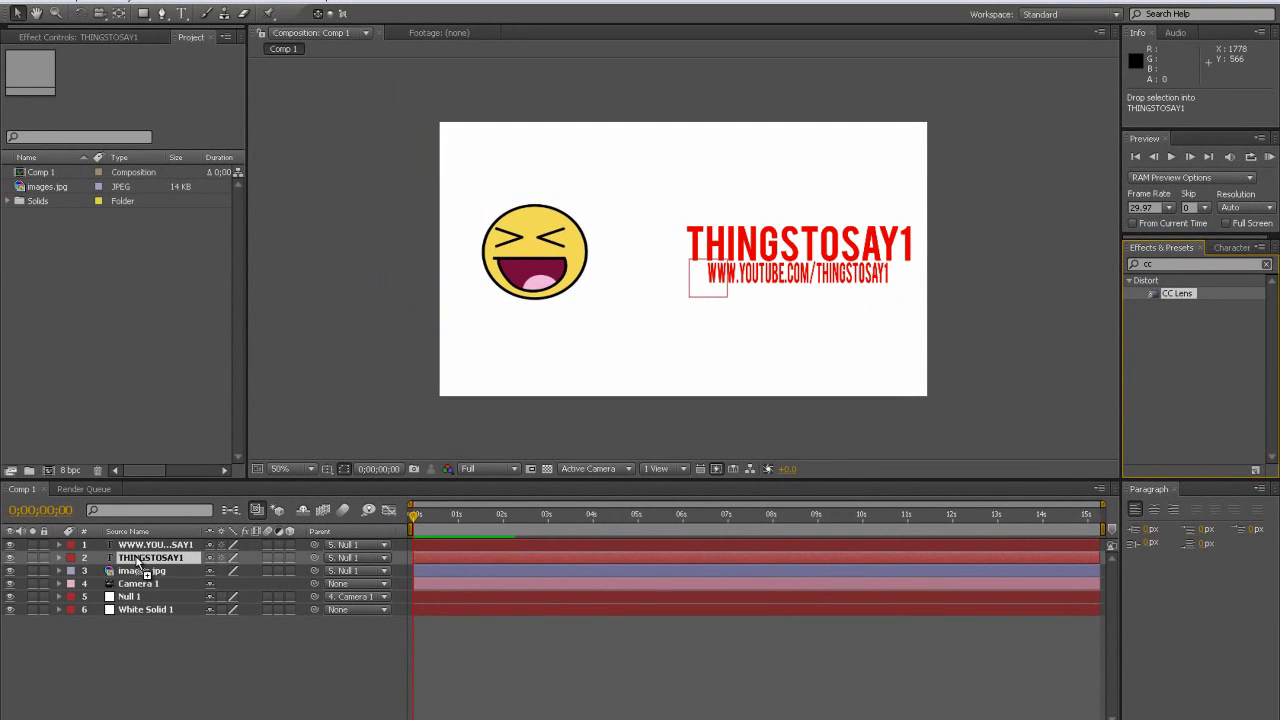
pyautogui.moveTo(139, 564); pyautogui.dragTo(134, 558)
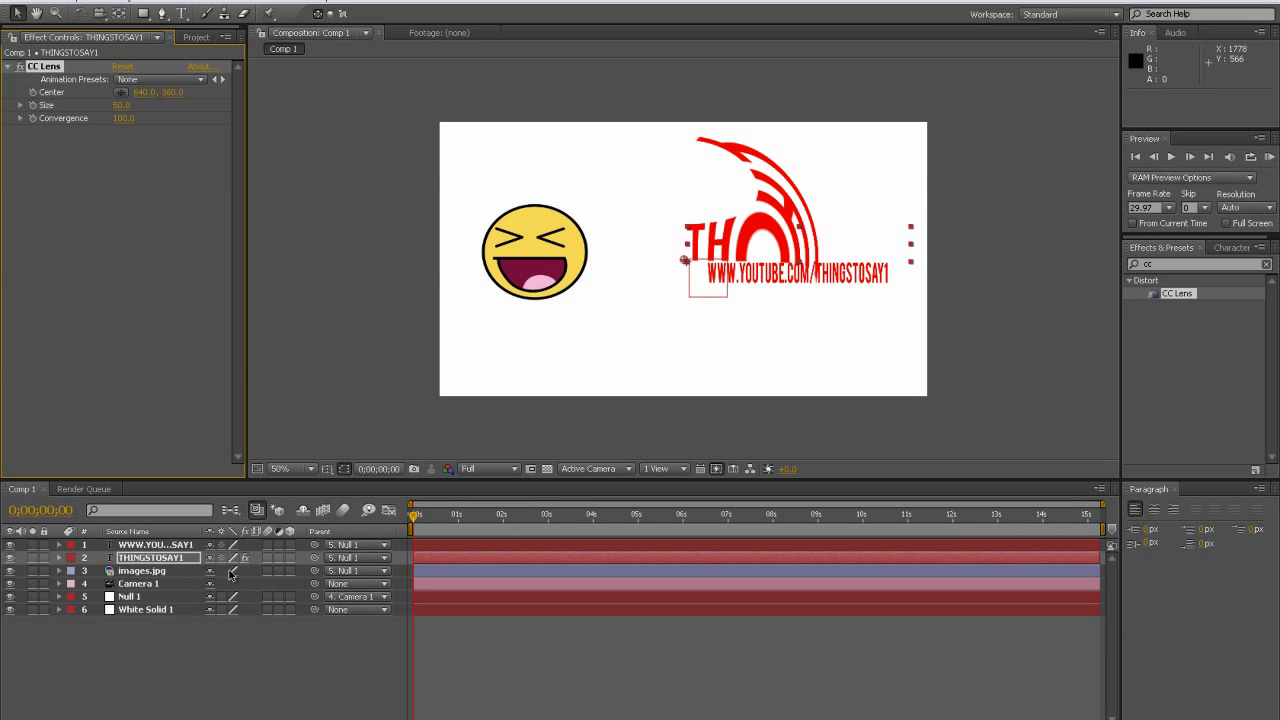
pyautogui.click(59, 557)
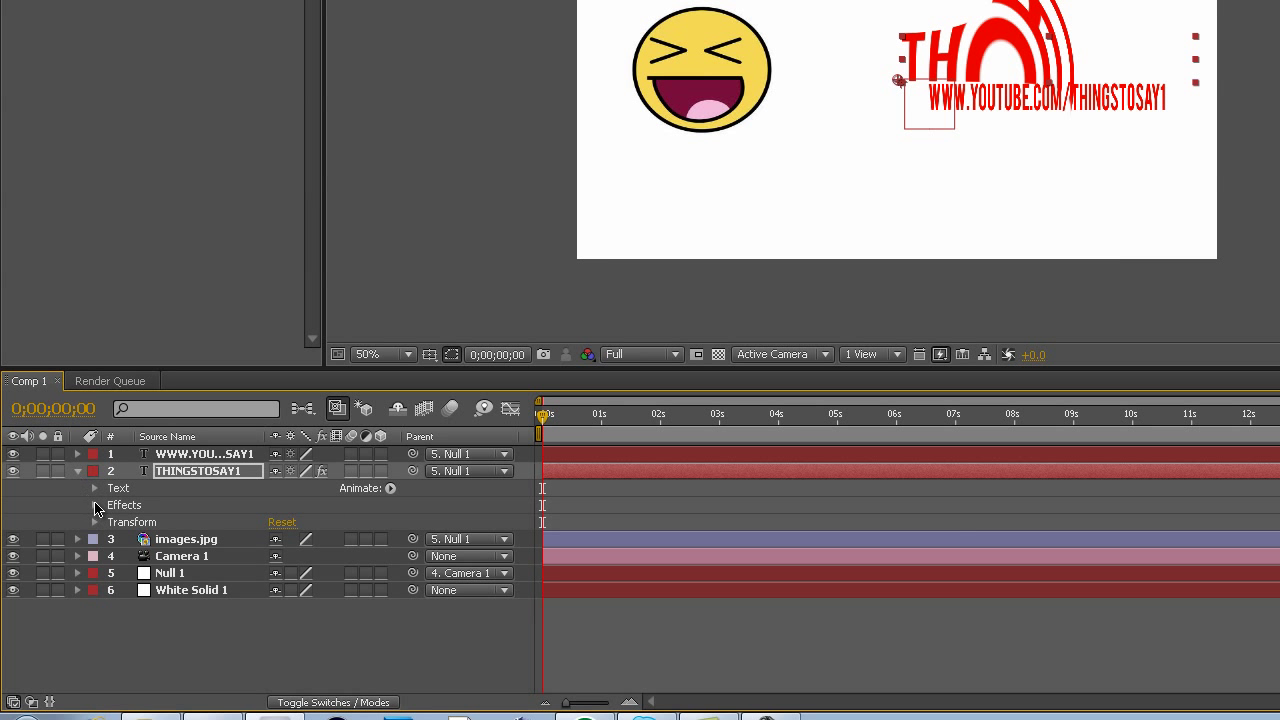
pyautogui.click(95, 505)
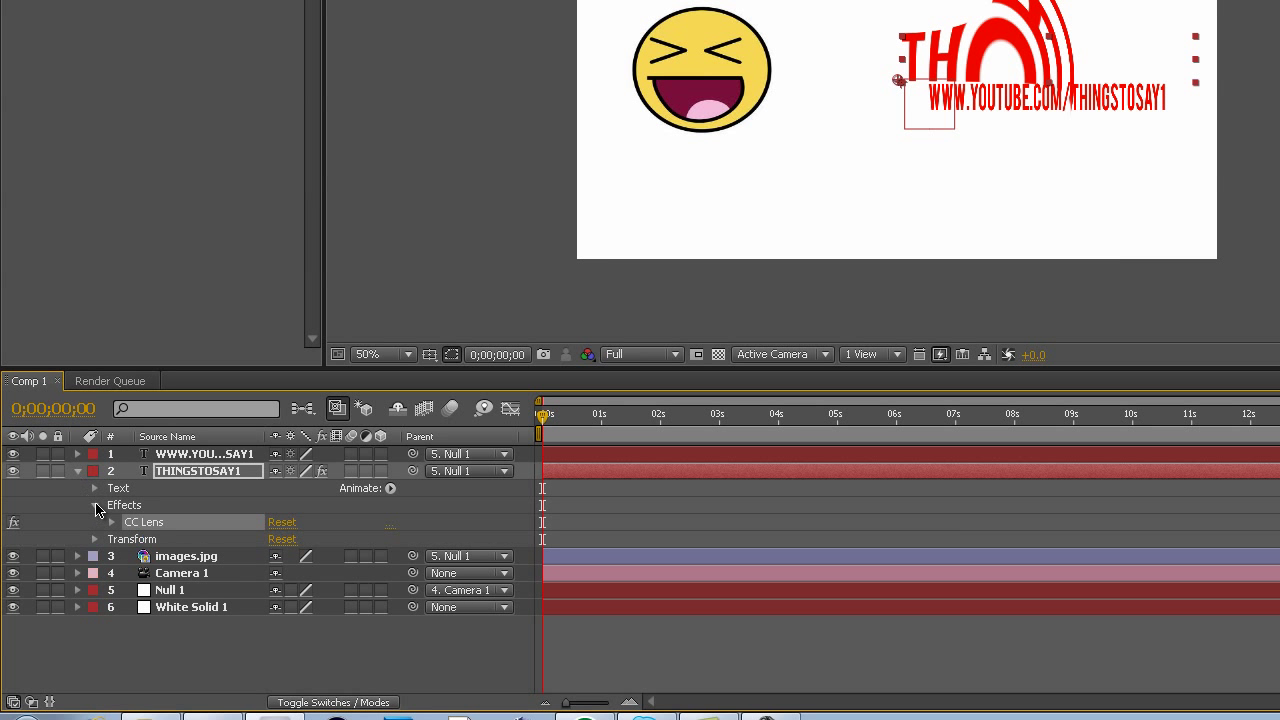
# - Keyframe the title's CC Lens Size at 0 at 0s and hold it at 3s
pyautogui.click(112, 522)
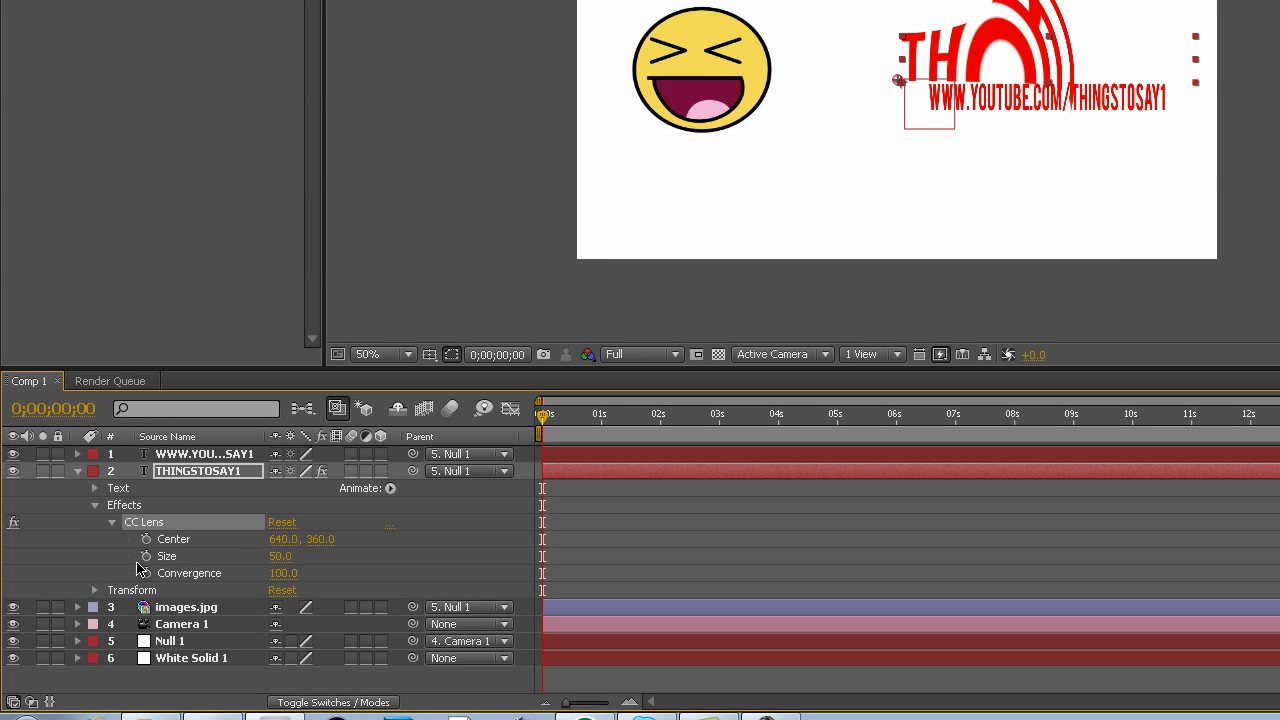
pyautogui.click(146, 556)
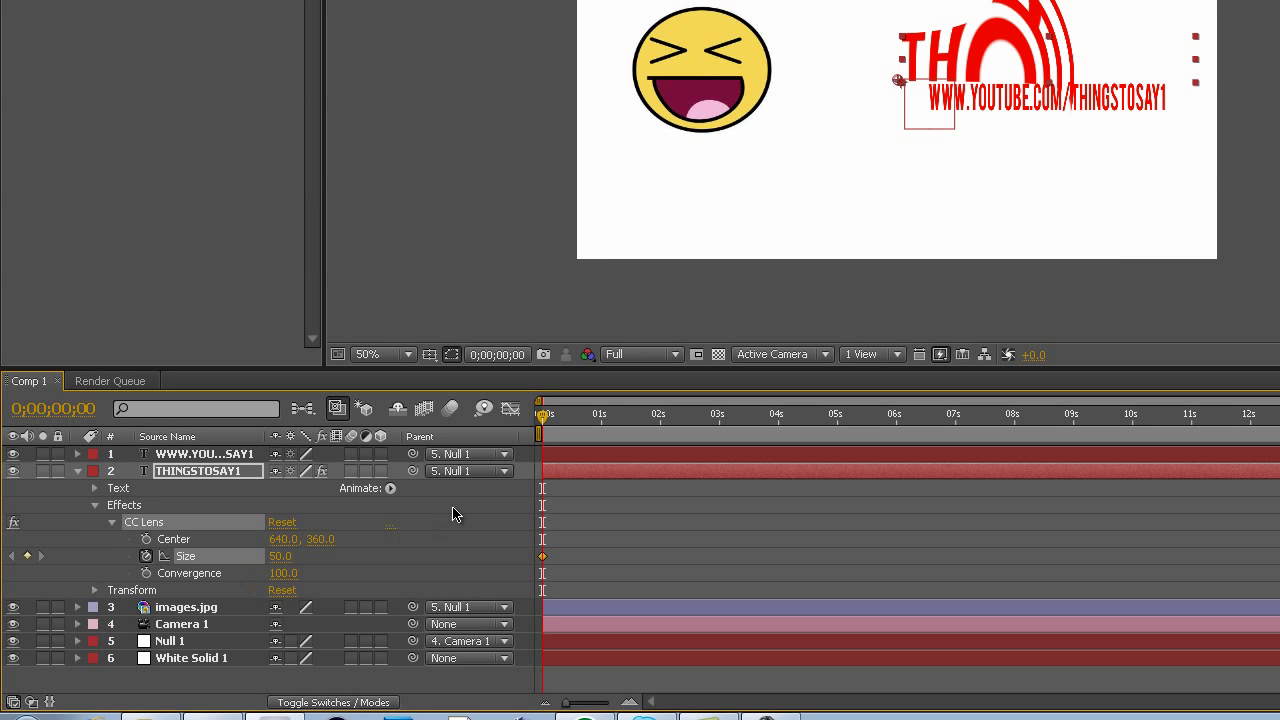
pyautogui.click(282, 556)
pyautogui.write('0')
pyautogui.press('Return')
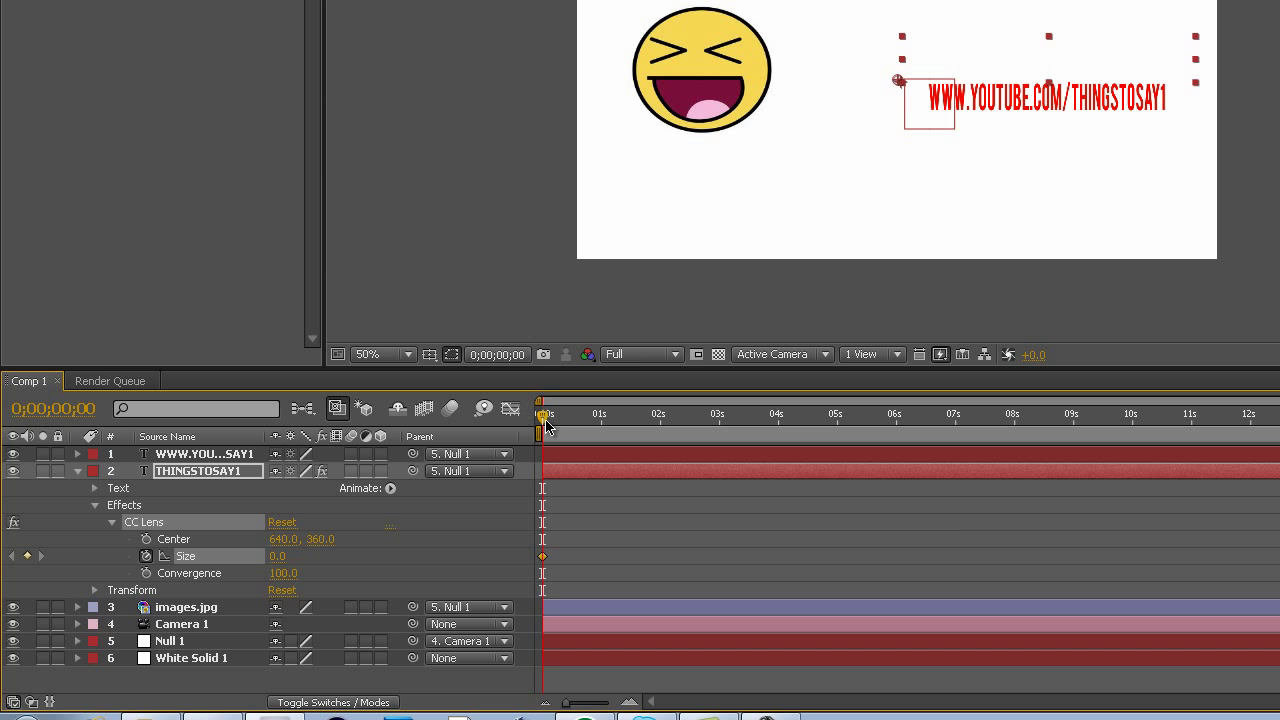
pyautogui.moveTo(546, 425); pyautogui.dragTo(716, 420)
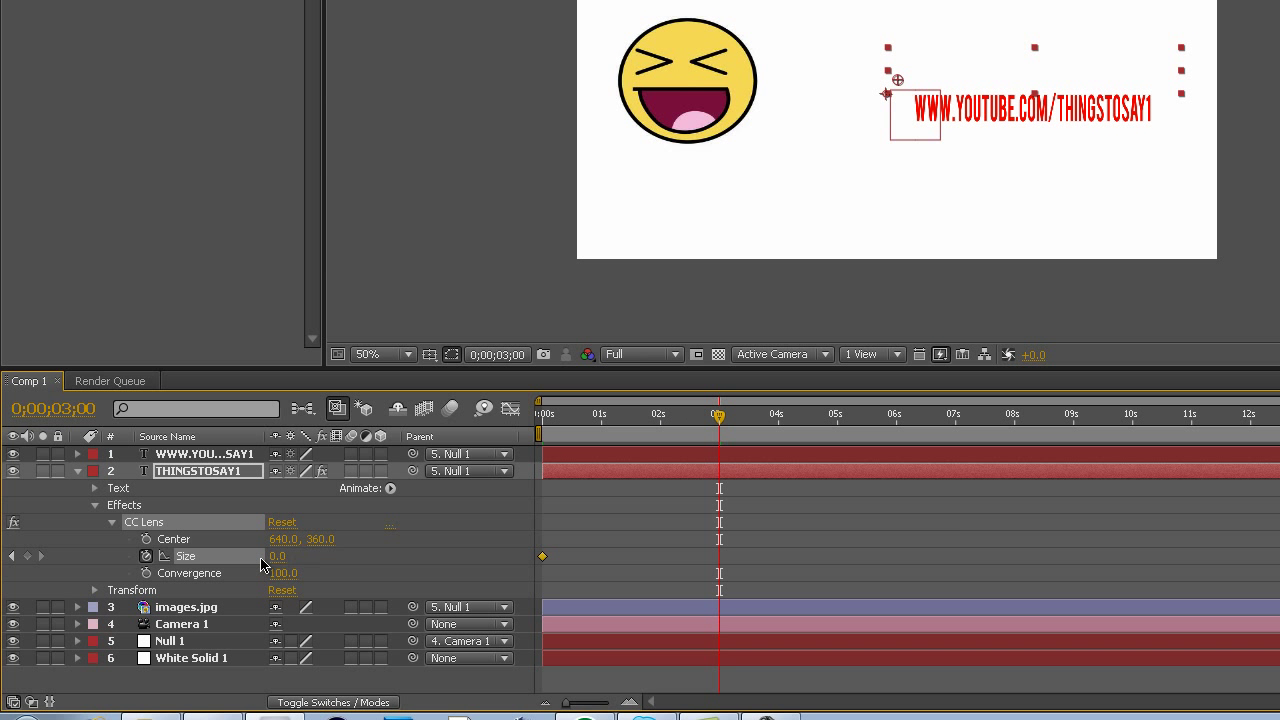
pyautogui.click(27, 556)
# - Set the title's lens Size to 300 at 4s, then return to the start
pyautogui.moveTo(724, 420); pyautogui.dragTo(778, 416)
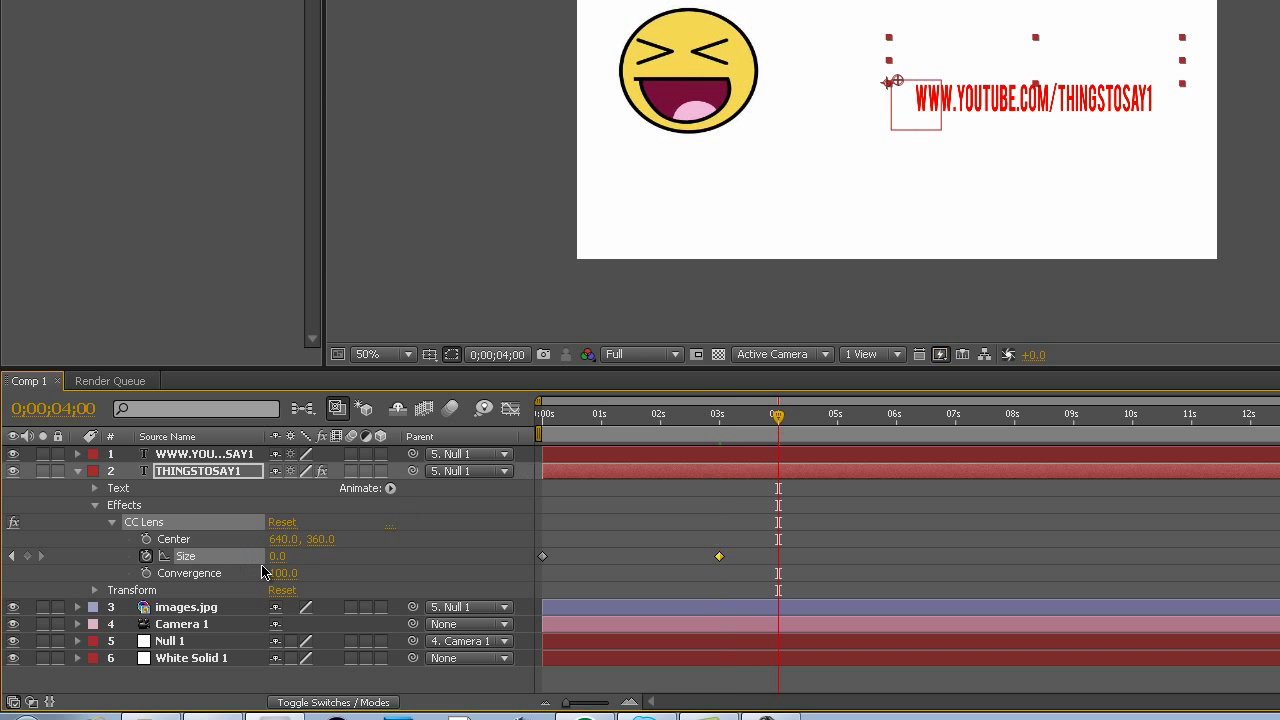
pyautogui.click(277, 556)
pyautogui.write('0')
pyautogui.press('Return')
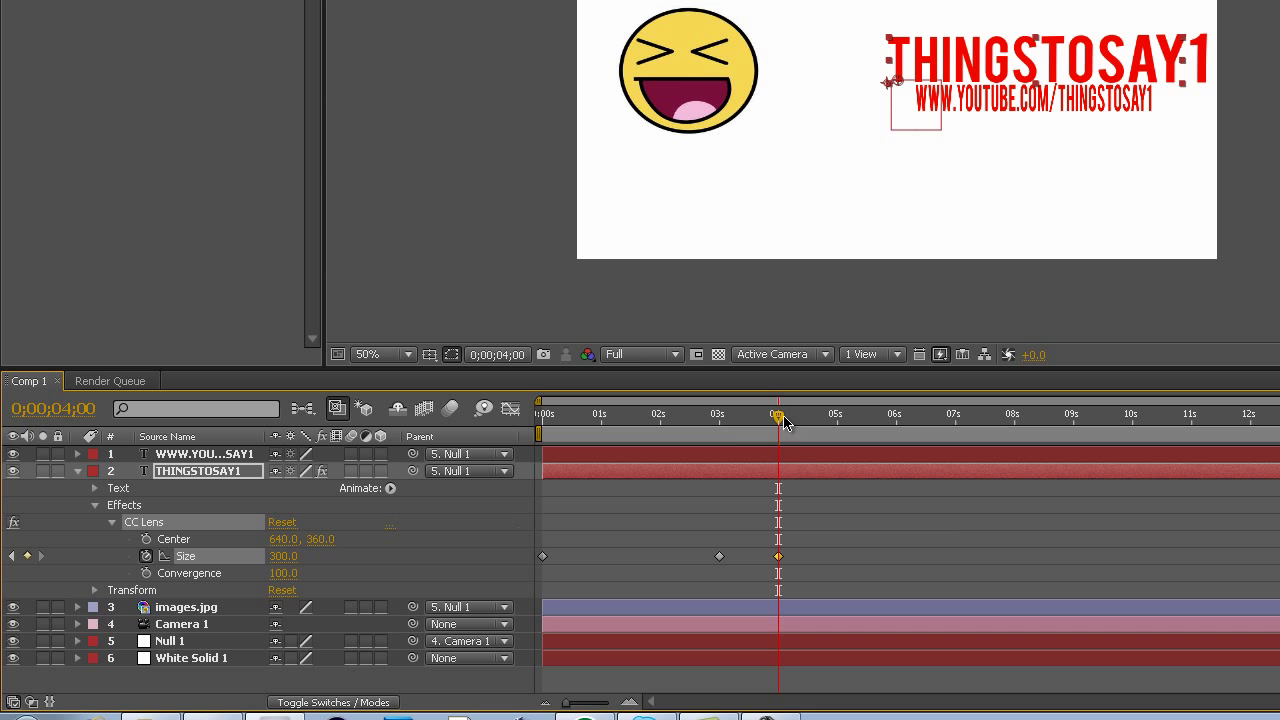
pyautogui.press('Home')
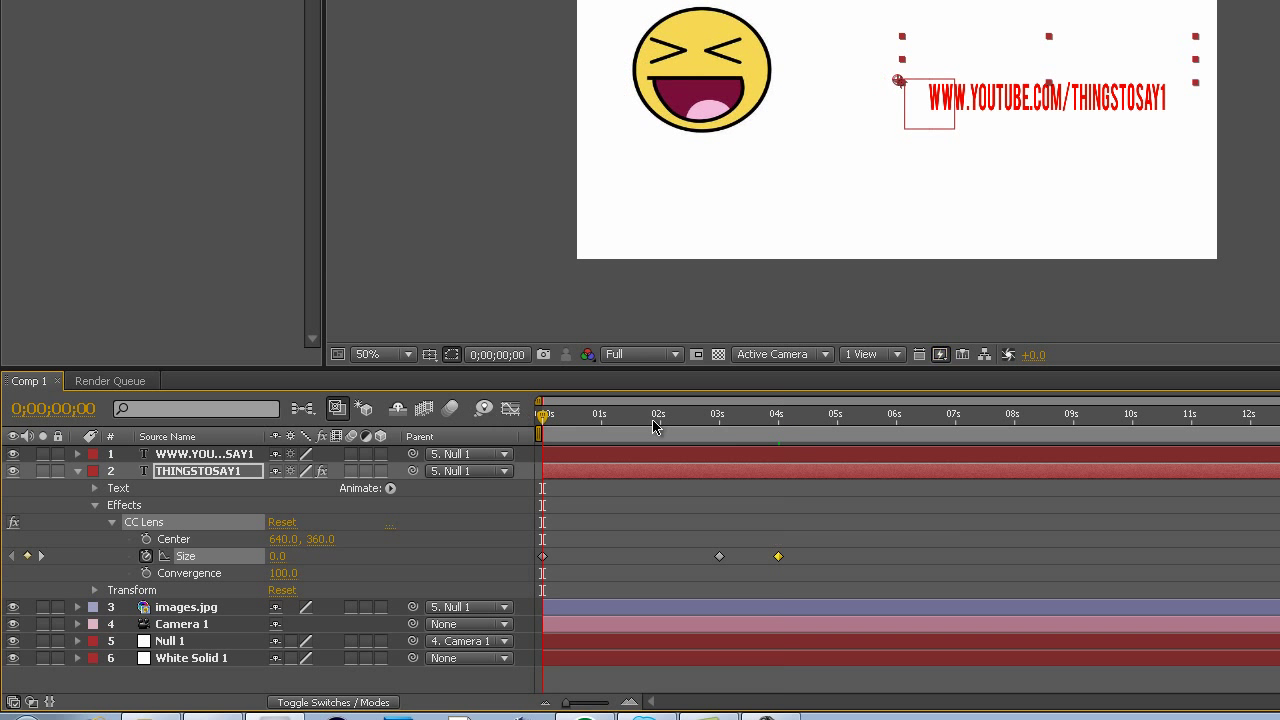
pyautogui.click(78, 472)
# - Apply CC Lens to the web-address layer and keyframe its Size at 0 at 0s
pyautogui.moveTo(1182, 294); pyautogui.dragTo(155, 549)
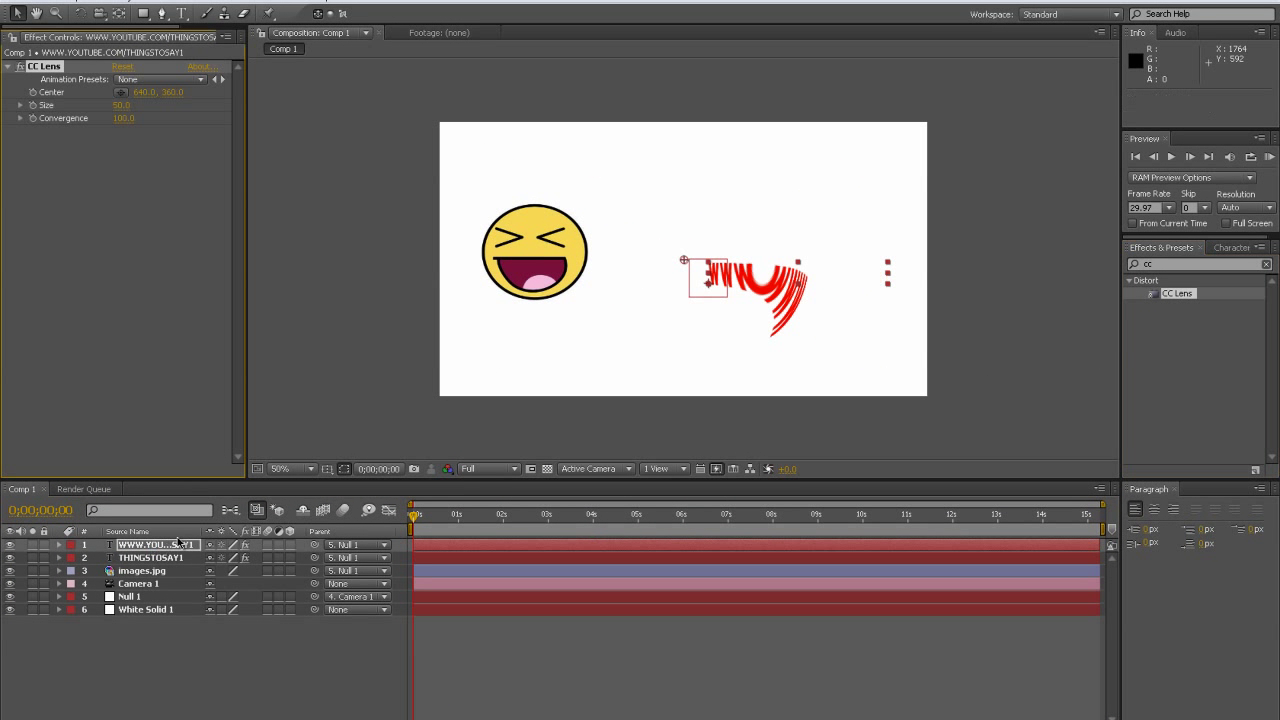
pyautogui.click(59, 545)
pyautogui.click(71, 571)
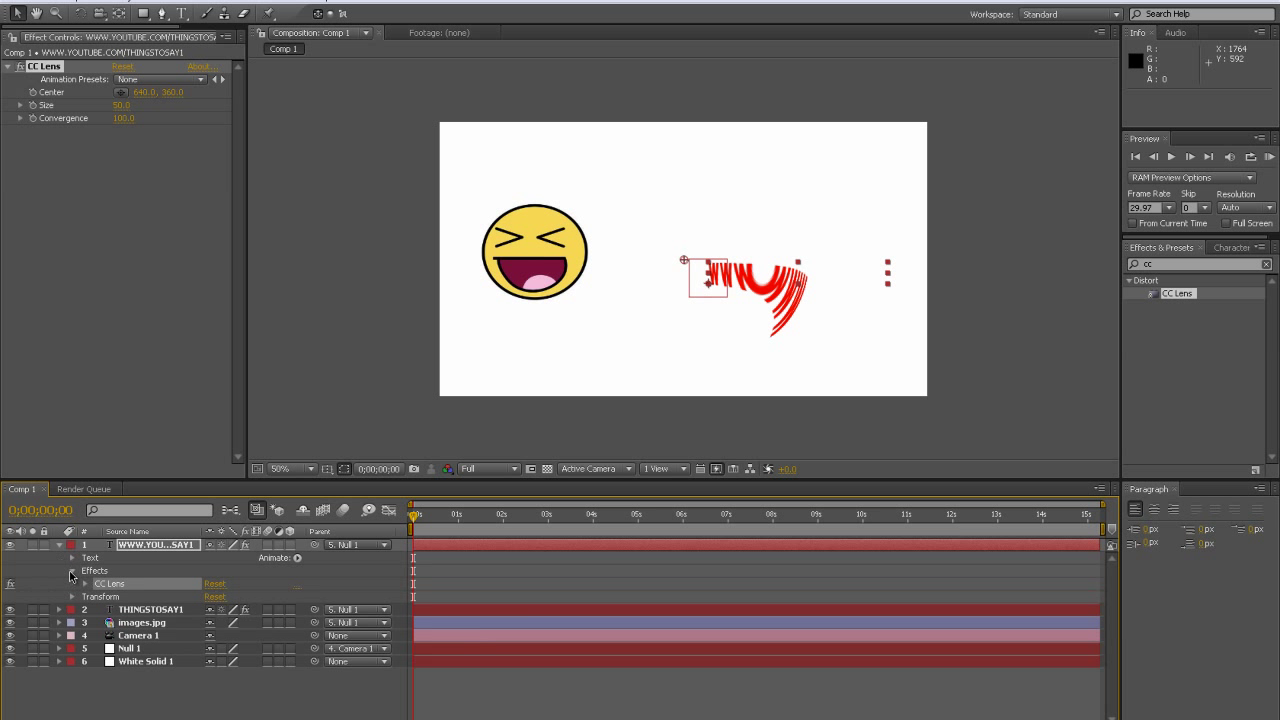
pyautogui.click(86, 583)
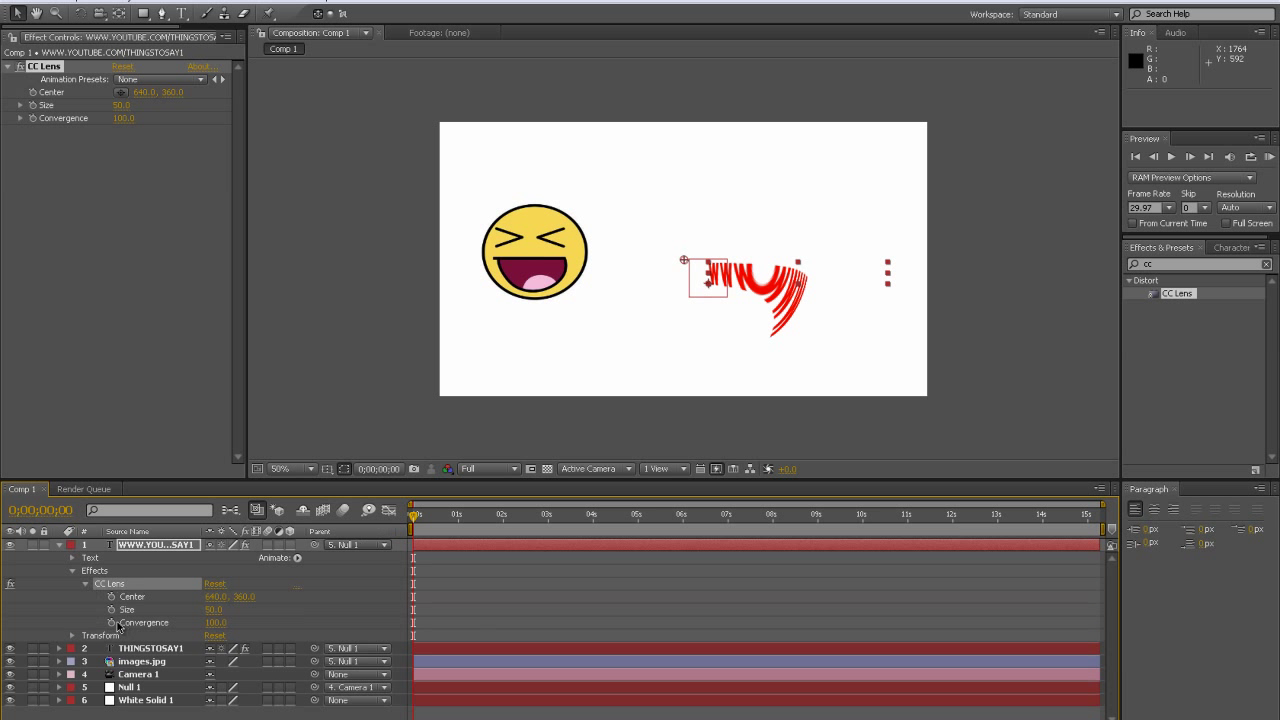
pyautogui.click(111, 609)
pyautogui.click(212, 610)
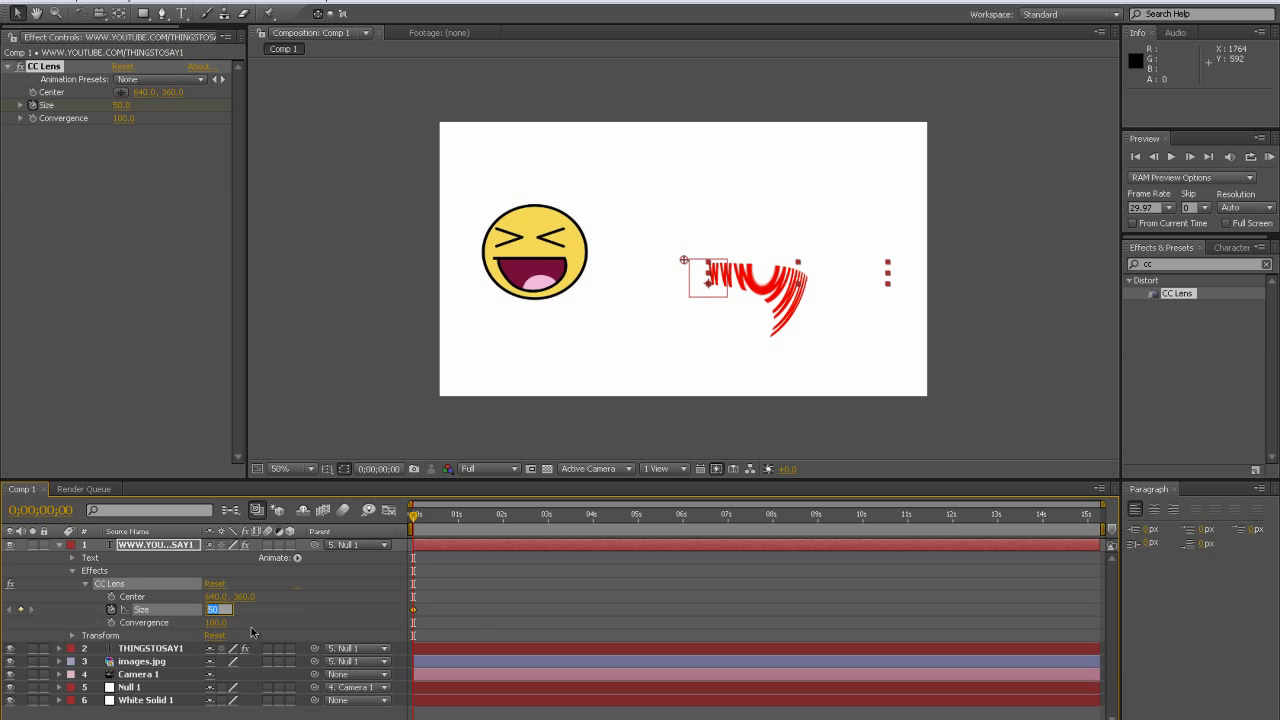
pyautogui.write('0')
pyautogui.press('Return')
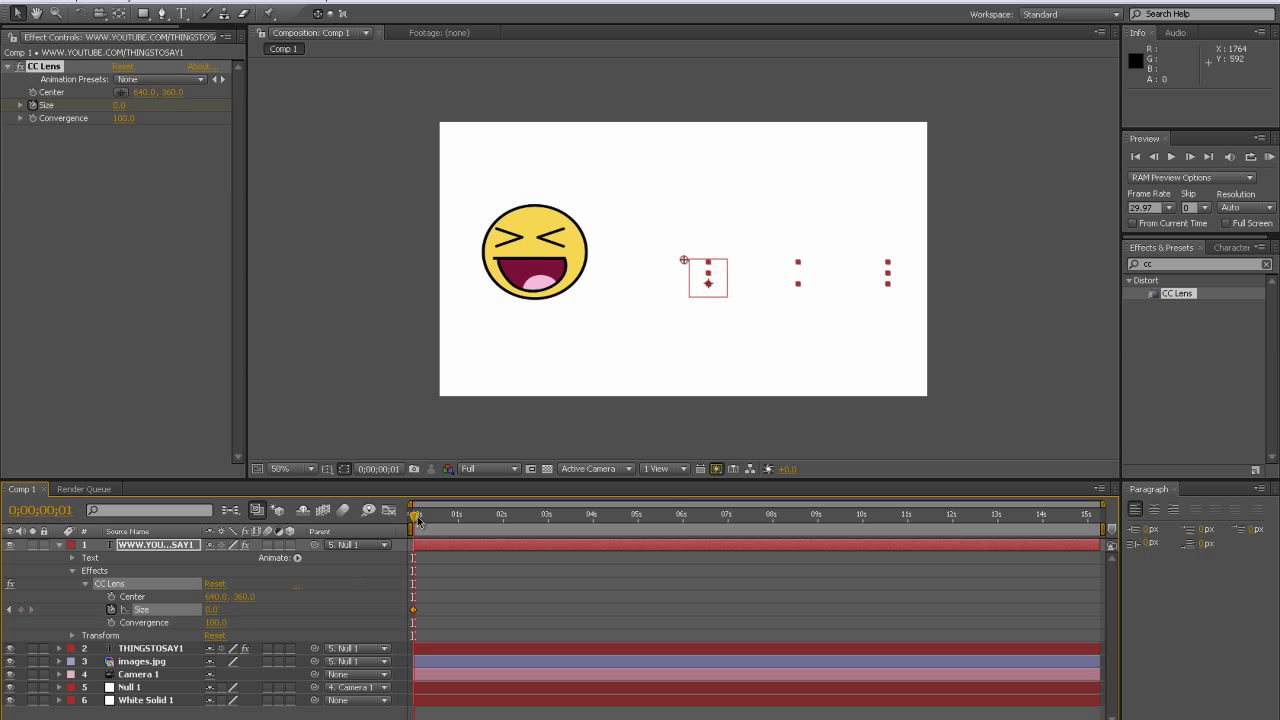
# - Set the address's lens Size to 500 at about five seconds
pyautogui.moveTo(415, 517); pyautogui.dragTo(593, 521)
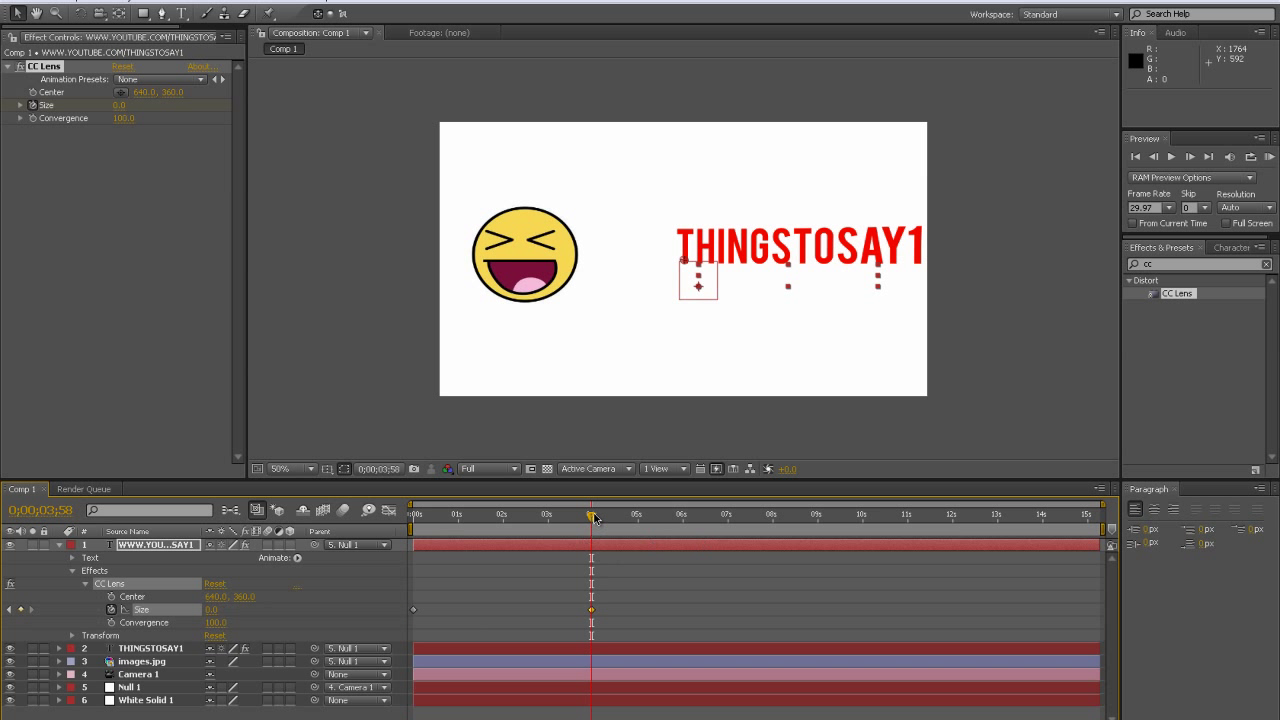
pyautogui.moveTo(592, 516); pyautogui.dragTo(640, 517)
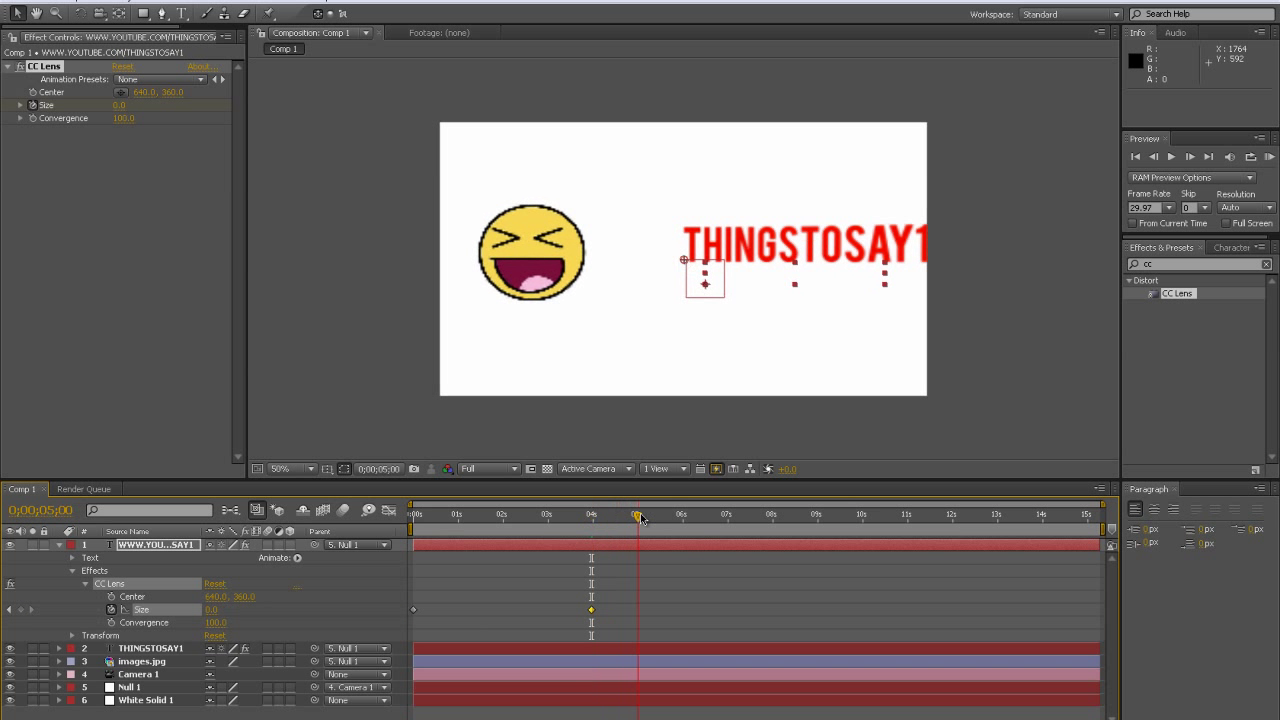
pyautogui.click(211, 609)
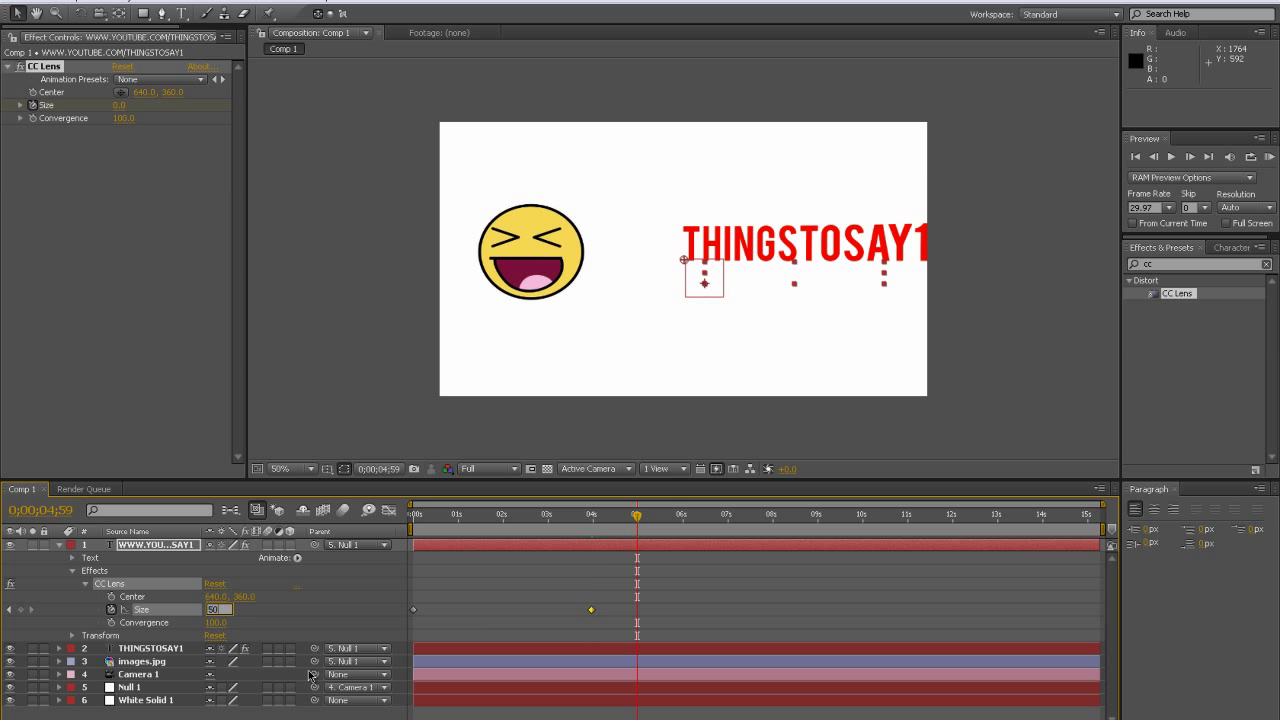
pyautogui.write('500')
pyautogui.press('Return')
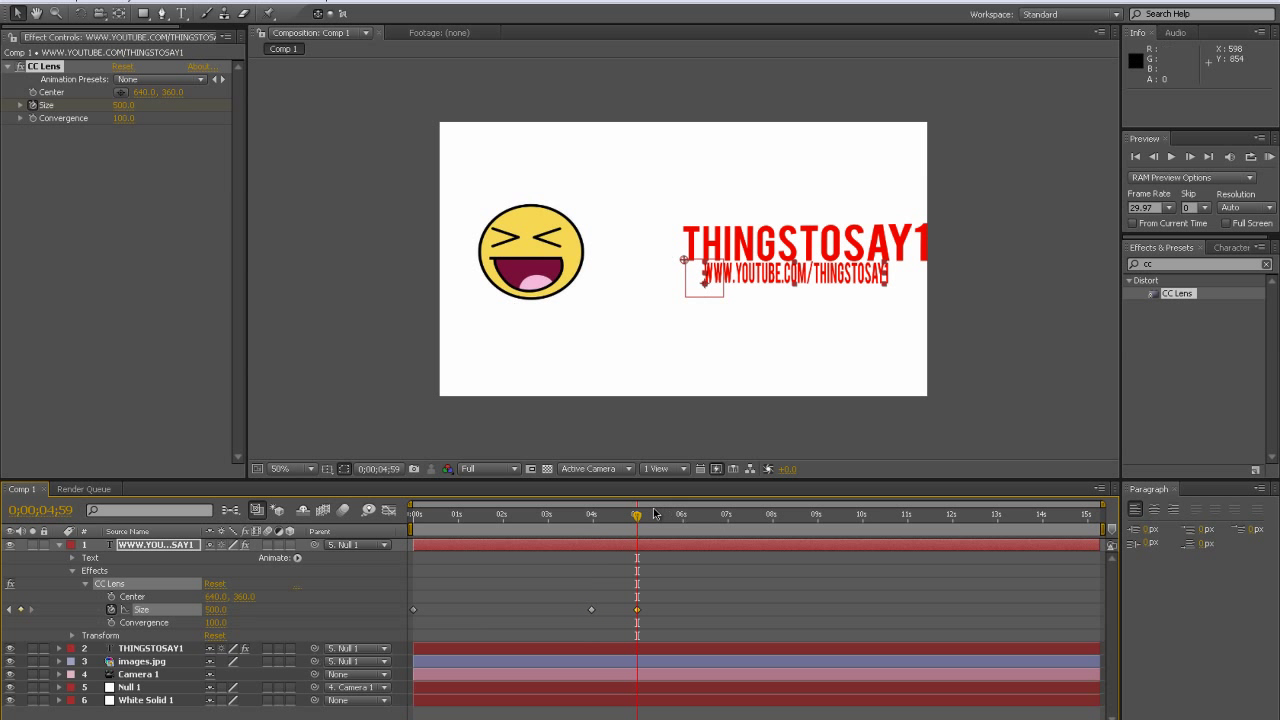
pyautogui.moveTo(640, 517); pyautogui.dragTo(200, 531)
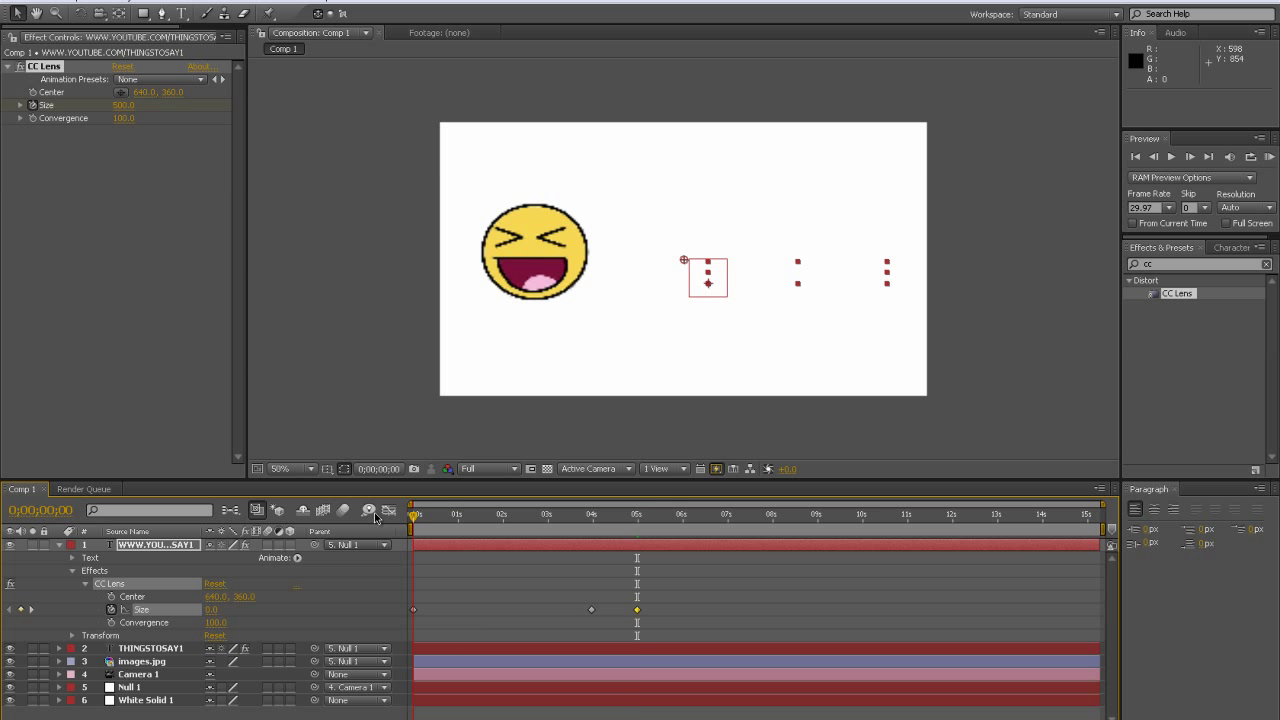
pyautogui.click(60, 546)
pyautogui.click(1172, 158)
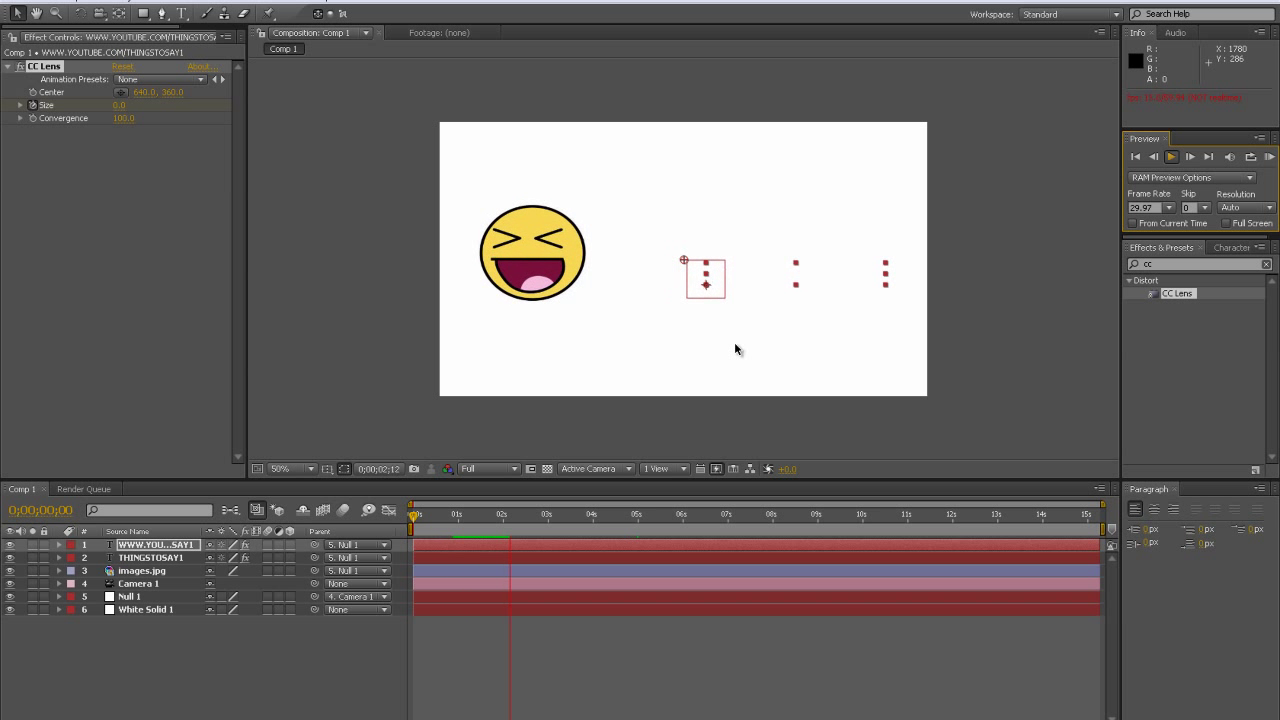
pyautogui.press('space')
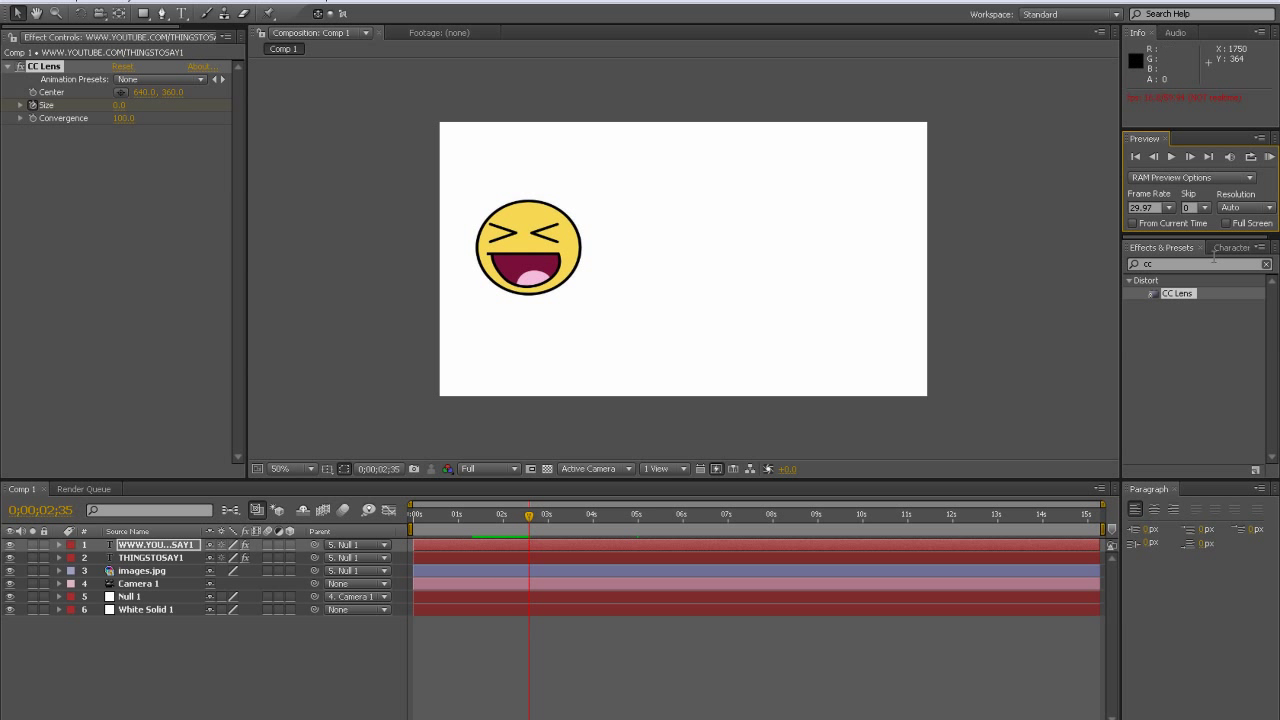
pyautogui.click(1171, 157)
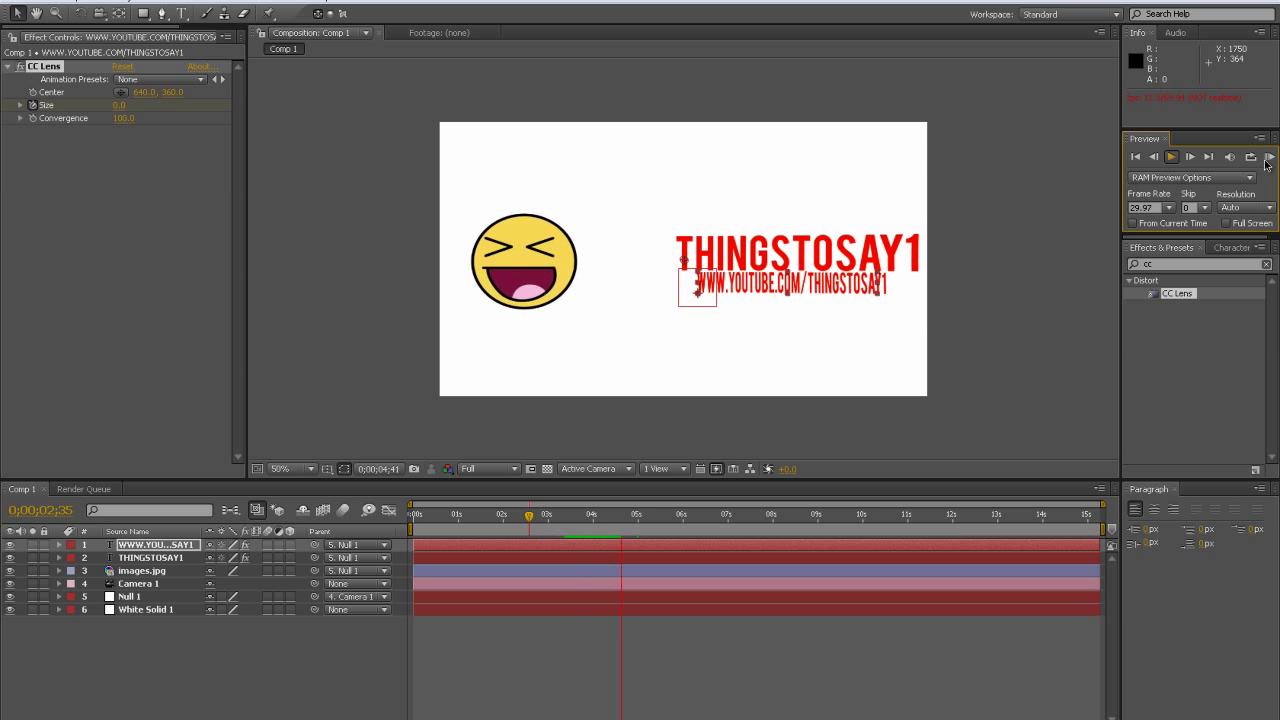
pyautogui.click(601, 502)
pyautogui.moveTo(631, 522); pyautogui.dragTo(414, 520)
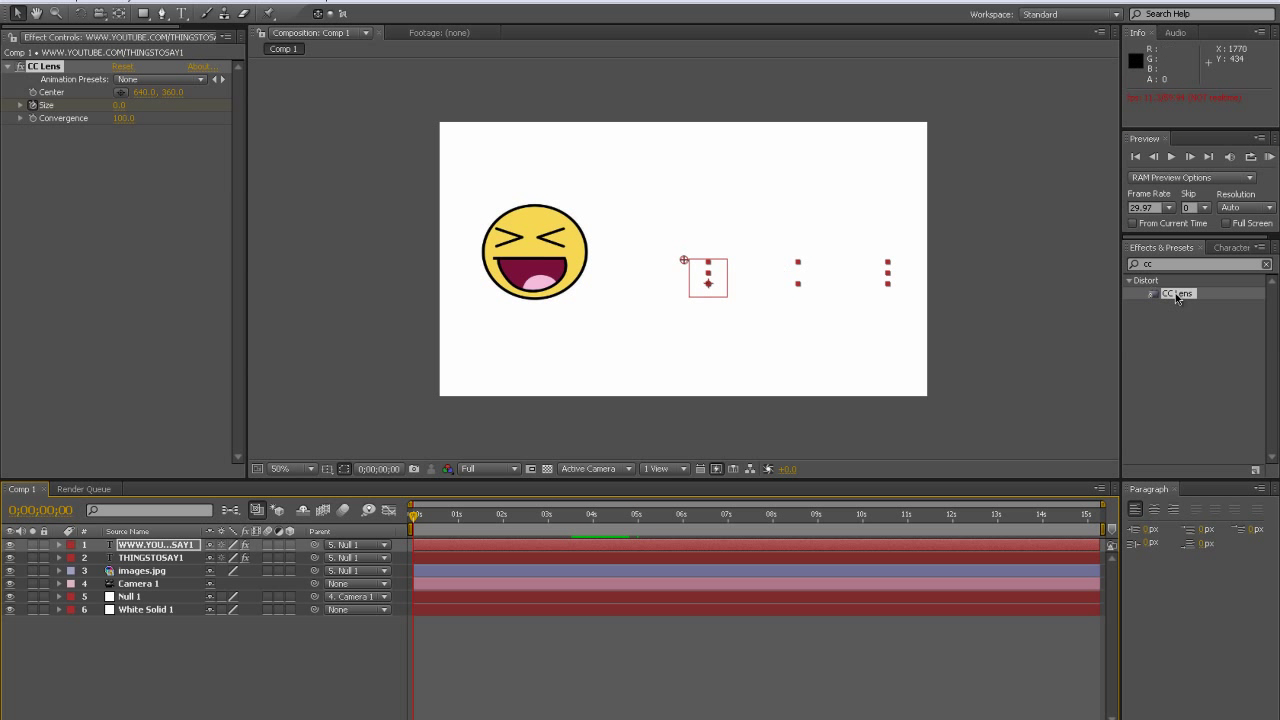
# - Apply CC Lens to images.jpg and keyframe its Size at 0 at the start
pyautogui.moveTo(1175, 293); pyautogui.dragTo(1172, 300)
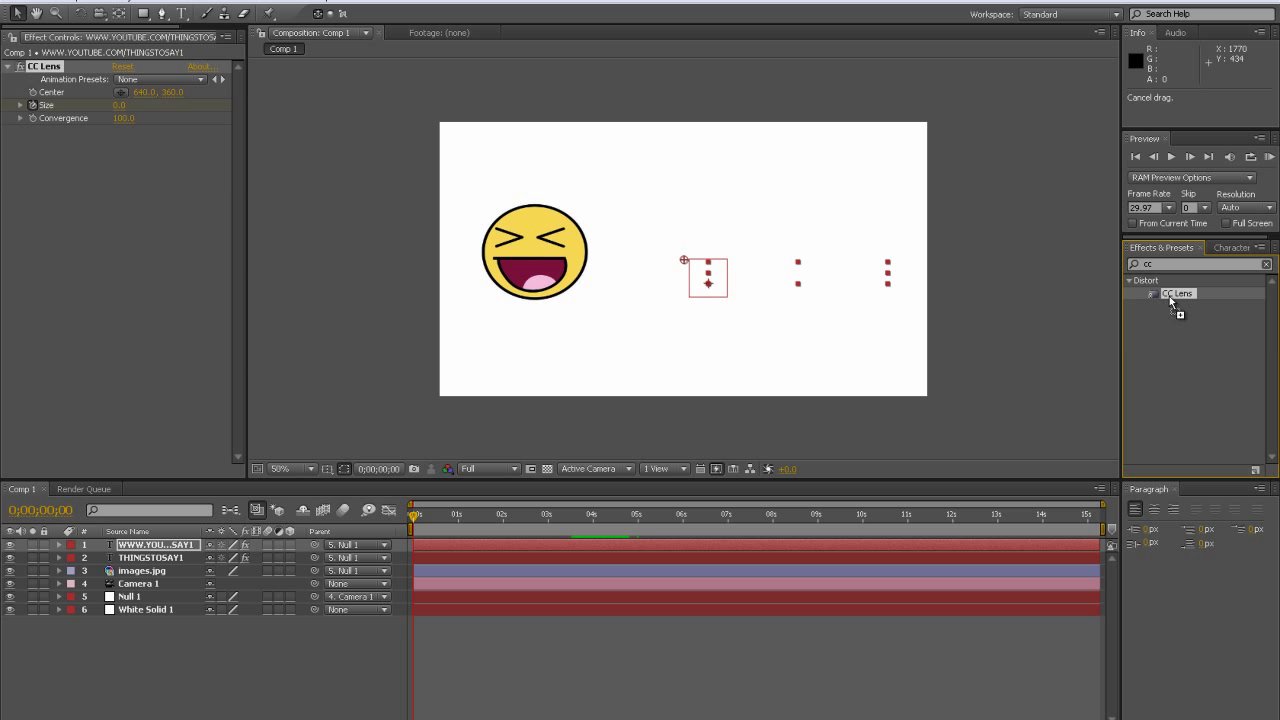
pyautogui.moveTo(1171, 299); pyautogui.dragTo(127, 580)
pyautogui.click(125, 576)
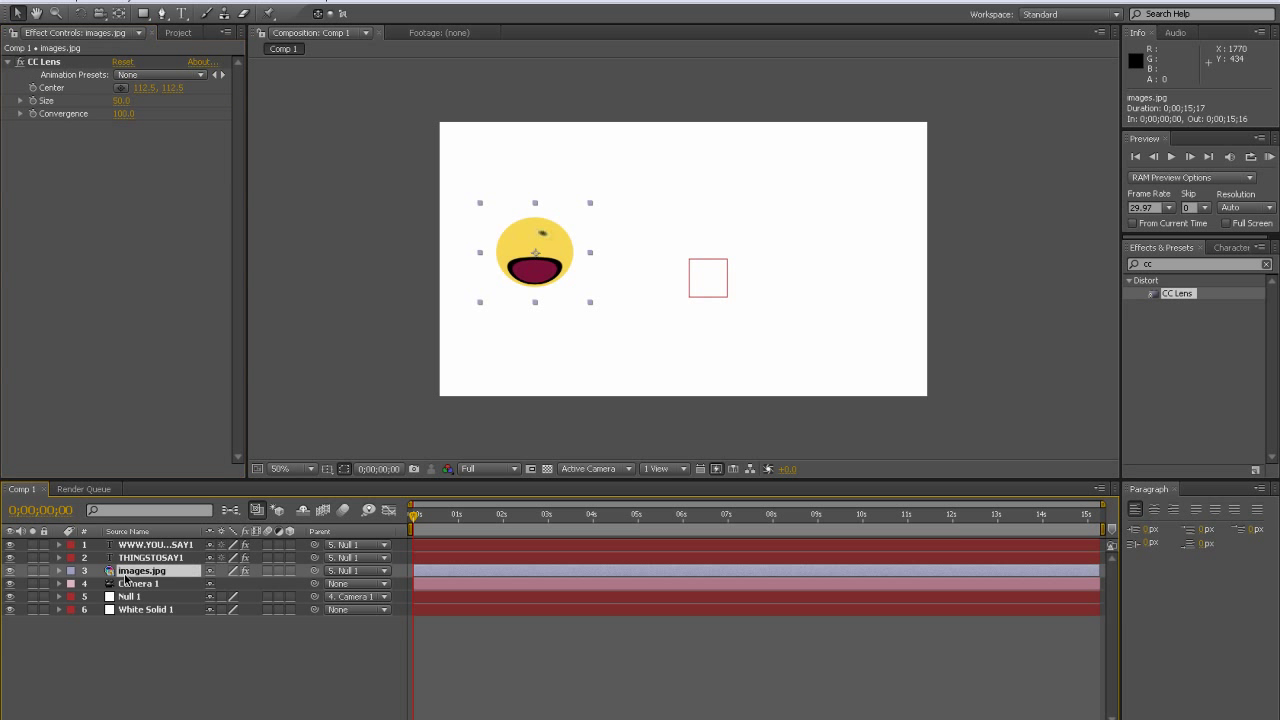
pyautogui.click(59, 571)
pyautogui.click(73, 584)
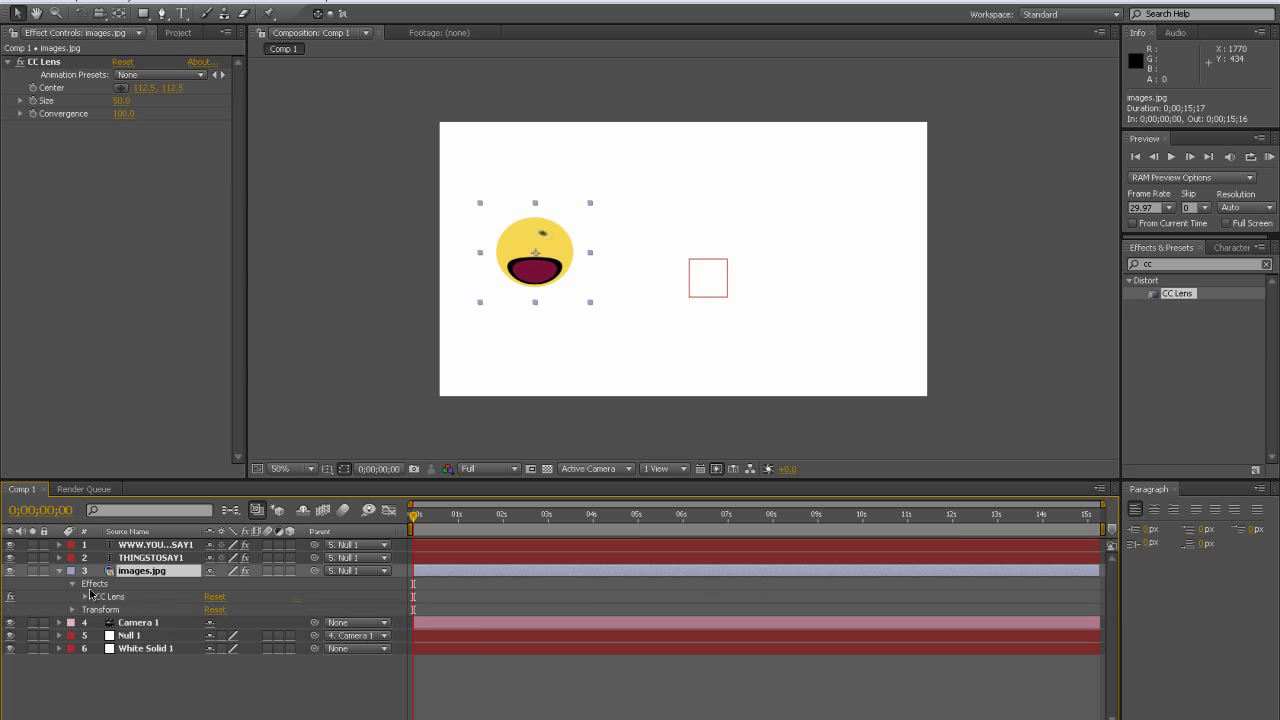
pyautogui.click(86, 597)
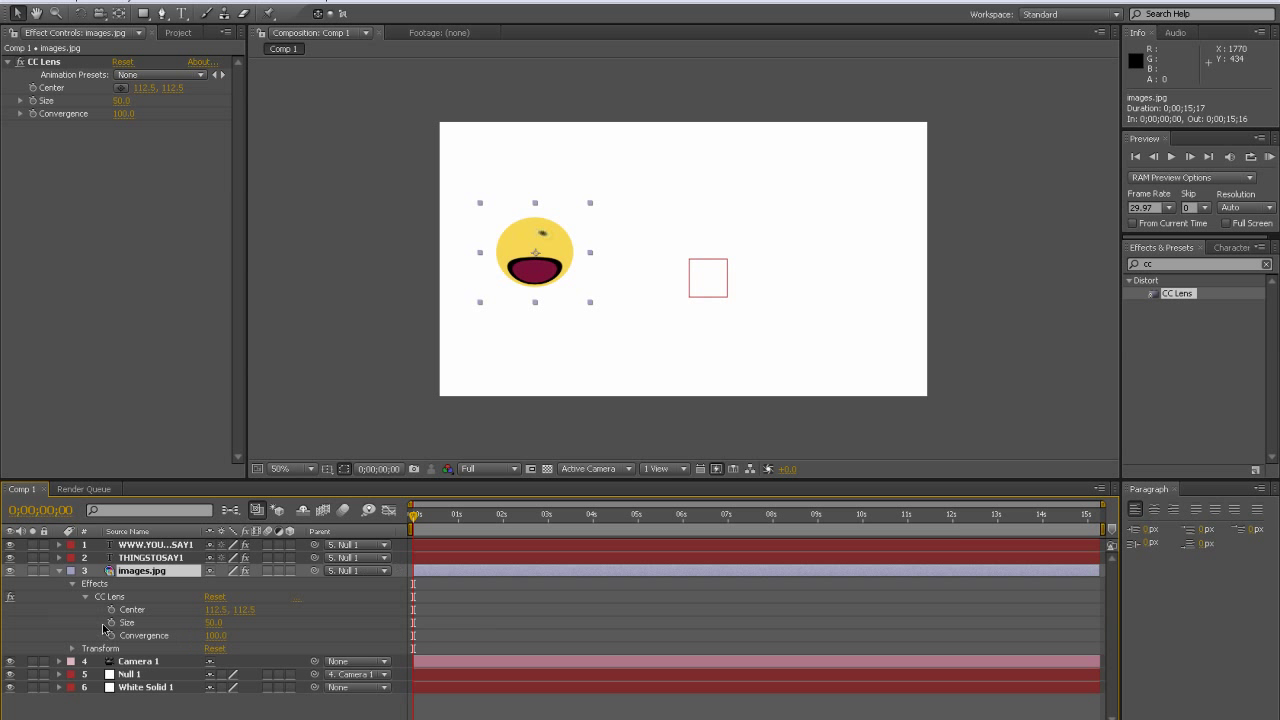
pyautogui.click(111, 623)
pyautogui.click(210, 623)
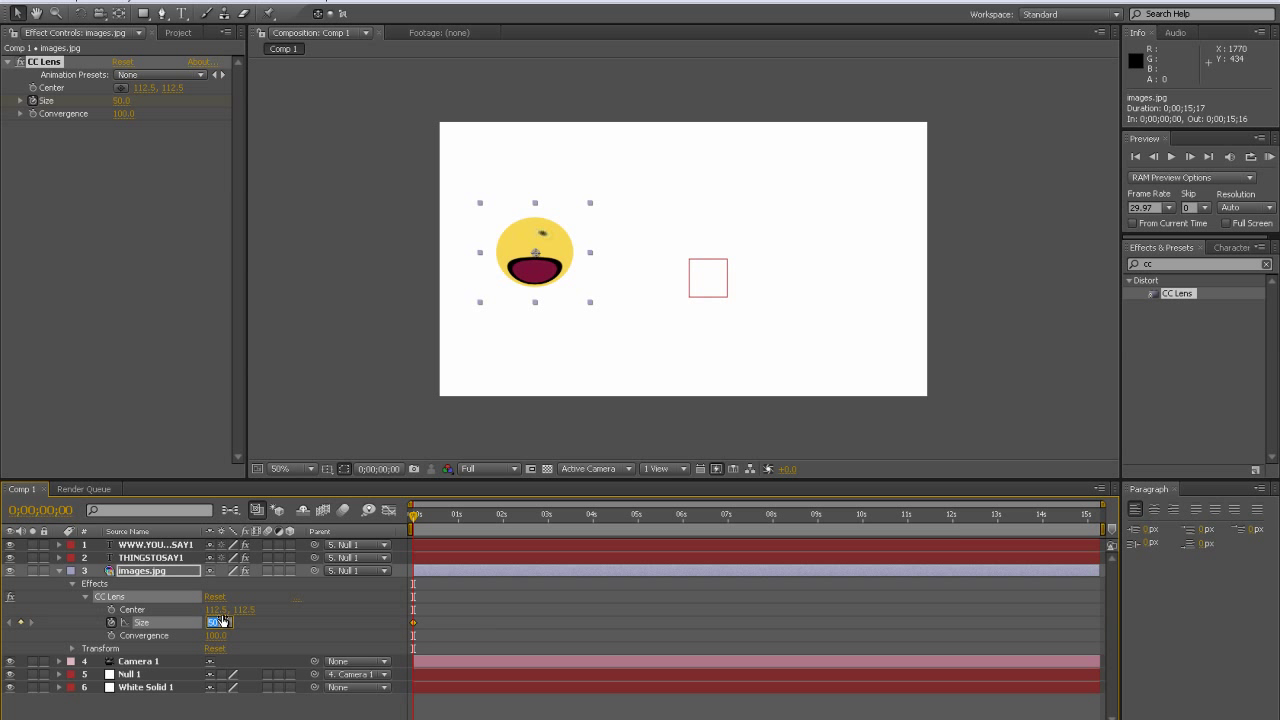
pyautogui.write('0')
pyautogui.press('Return')
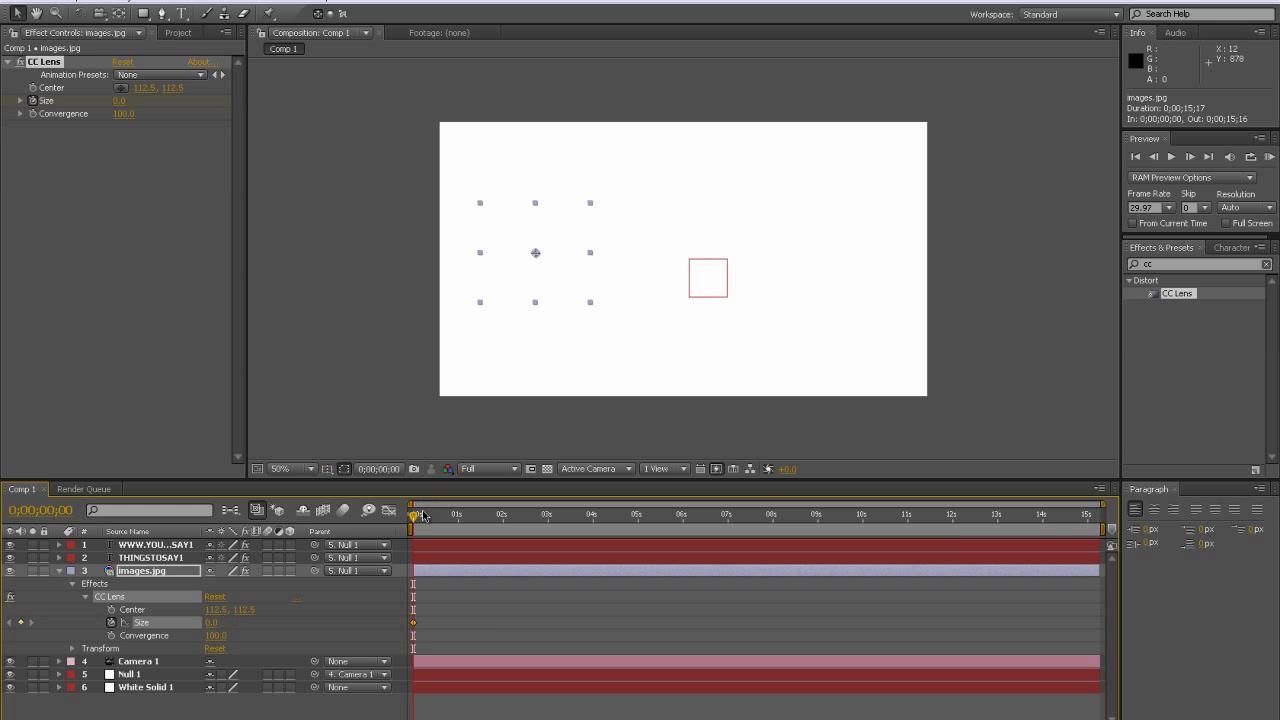
# - Hold the smiley's lens Size at 0 until one second, then raise it by two seconds
pyautogui.moveTo(416, 516); pyautogui.dragTo(501, 524)
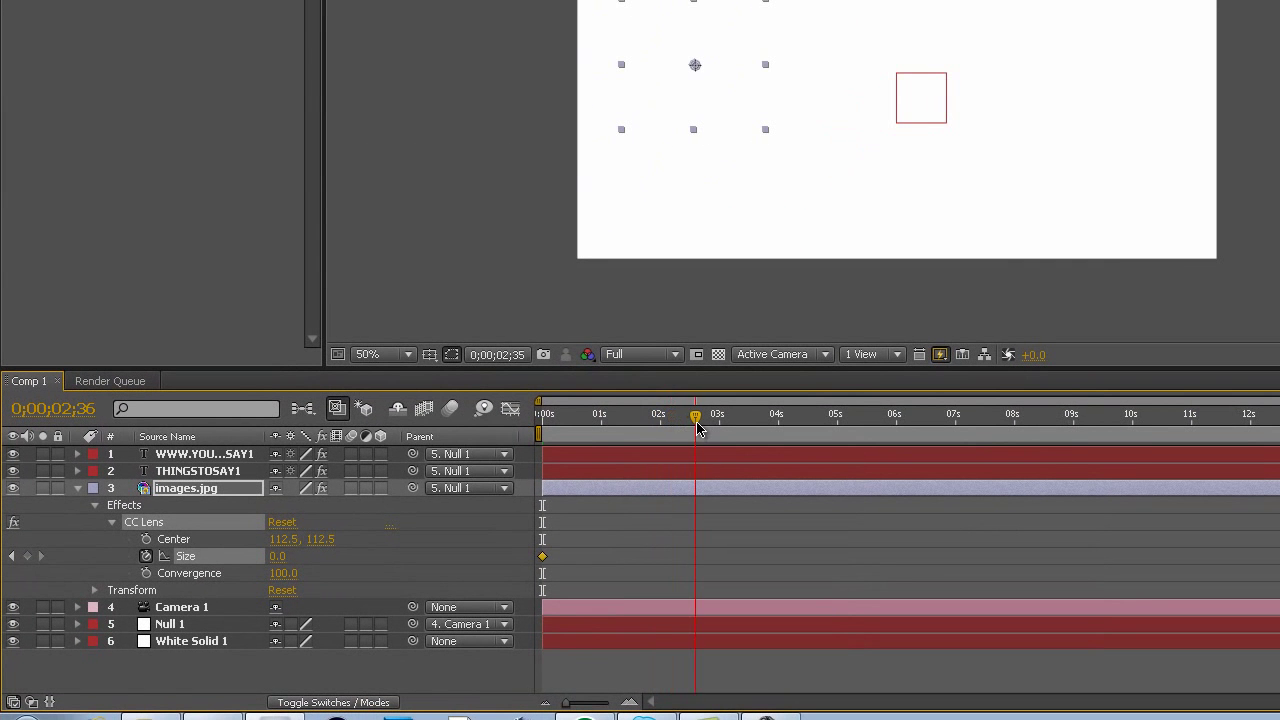
pyautogui.moveTo(659, 428); pyautogui.dragTo(600, 425)
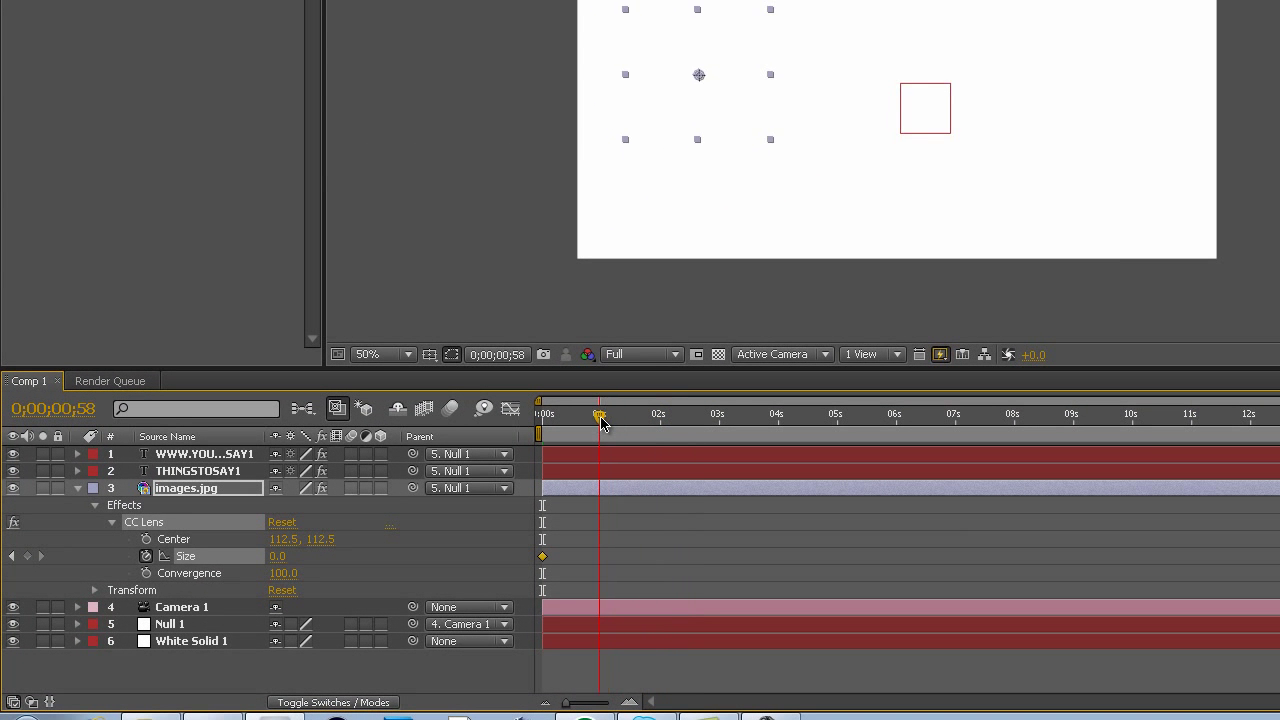
pyautogui.click(277, 557)
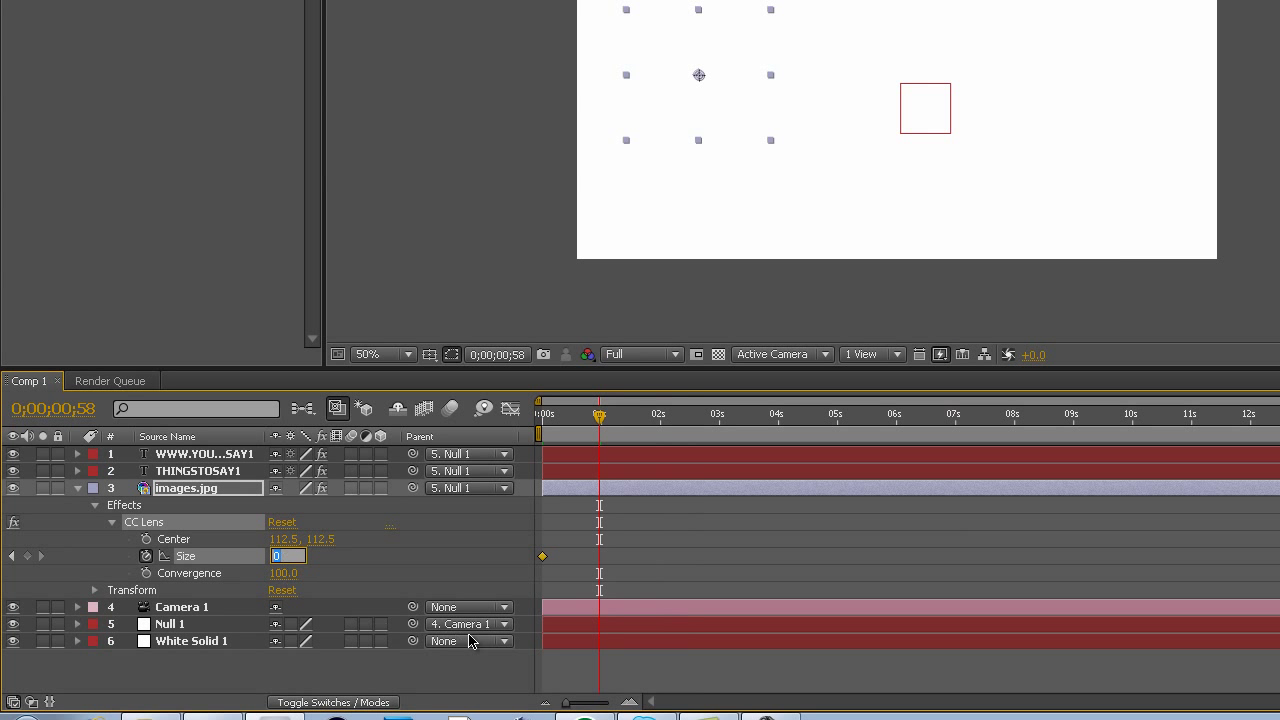
pyautogui.click(28, 556)
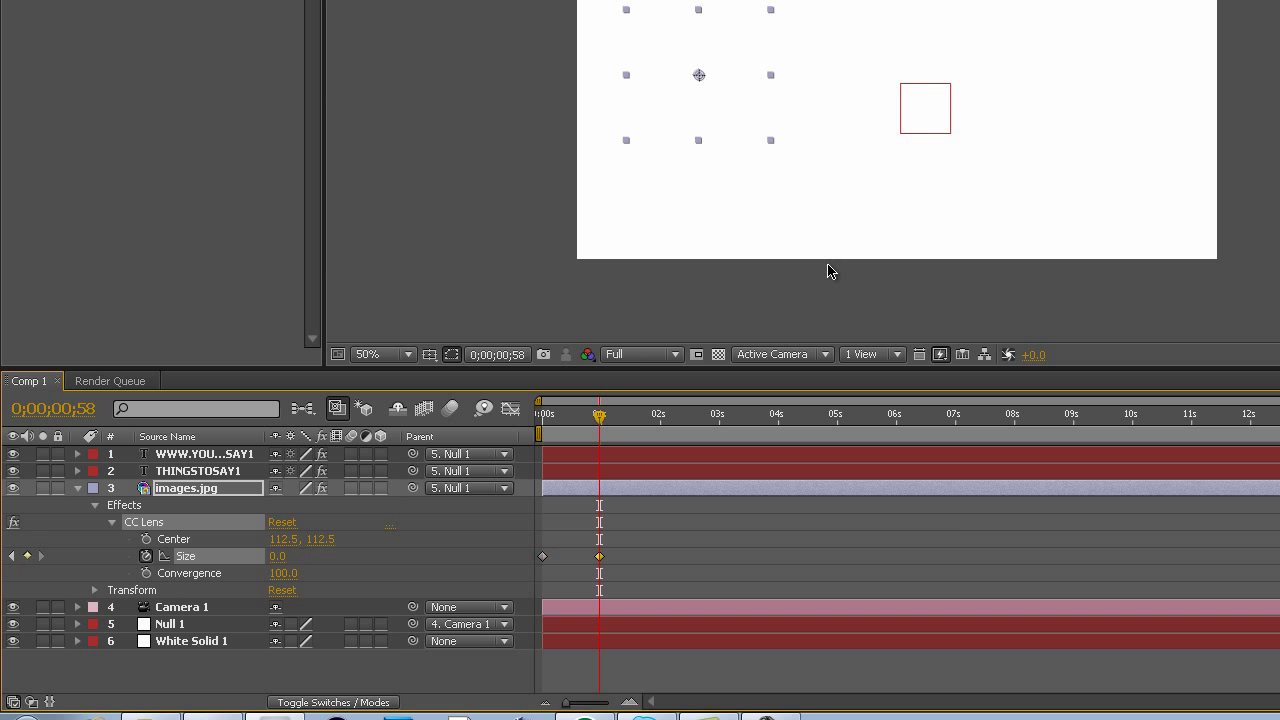
pyautogui.moveTo(603, 417); pyautogui.dragTo(658, 416)
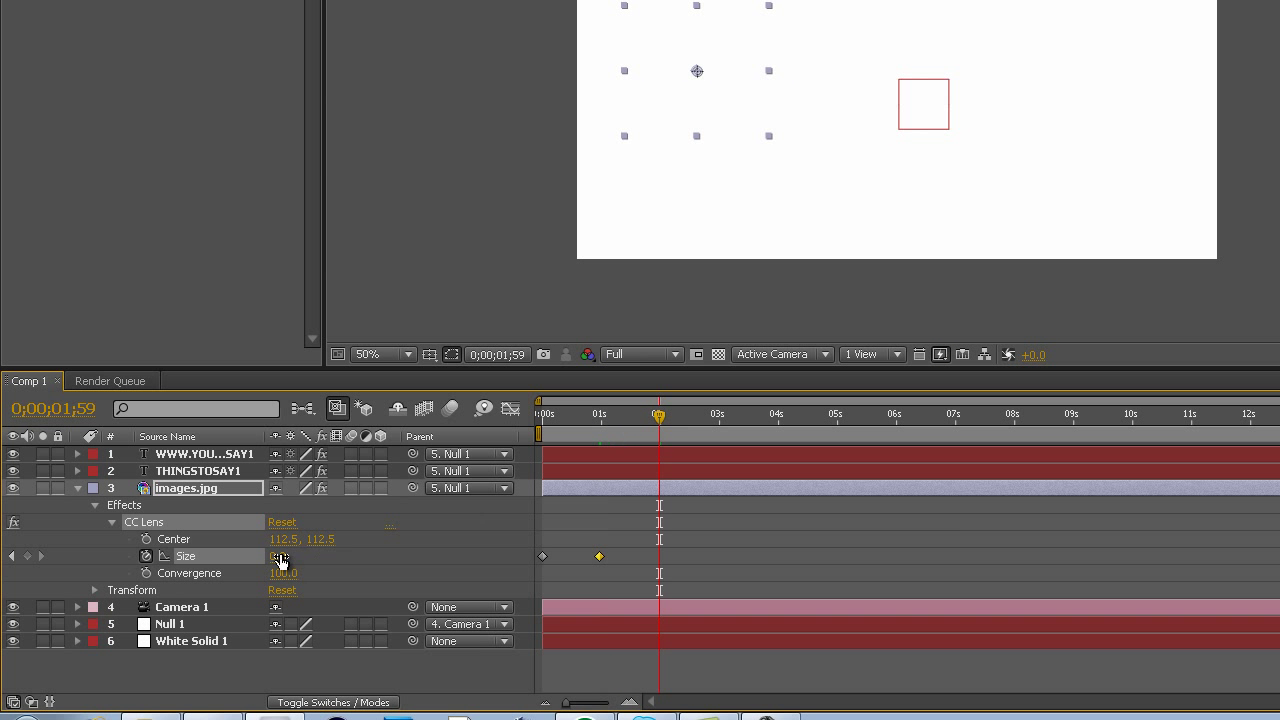
pyautogui.moveTo(282, 556); pyautogui.dragTo(876, 592)
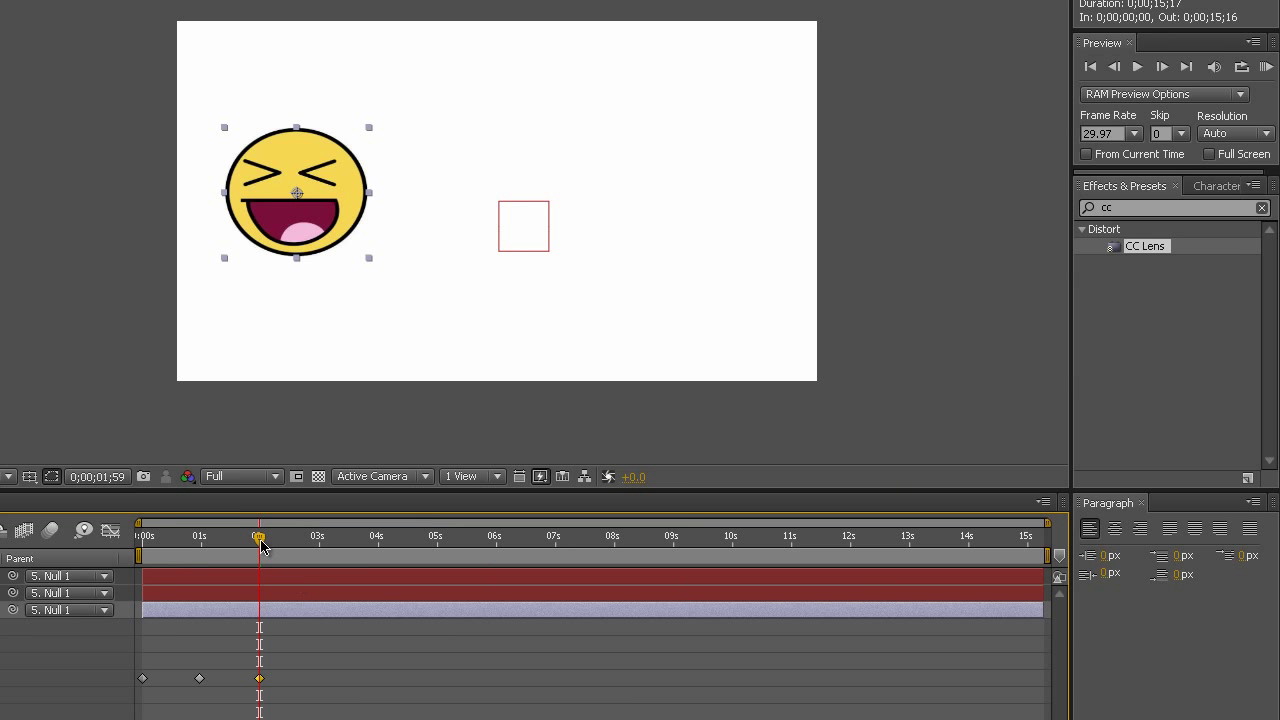
# - Preview the intro from the start and scrub through to check the smiley reveal
pyautogui.press('Home')
pyautogui.click(1138, 67)
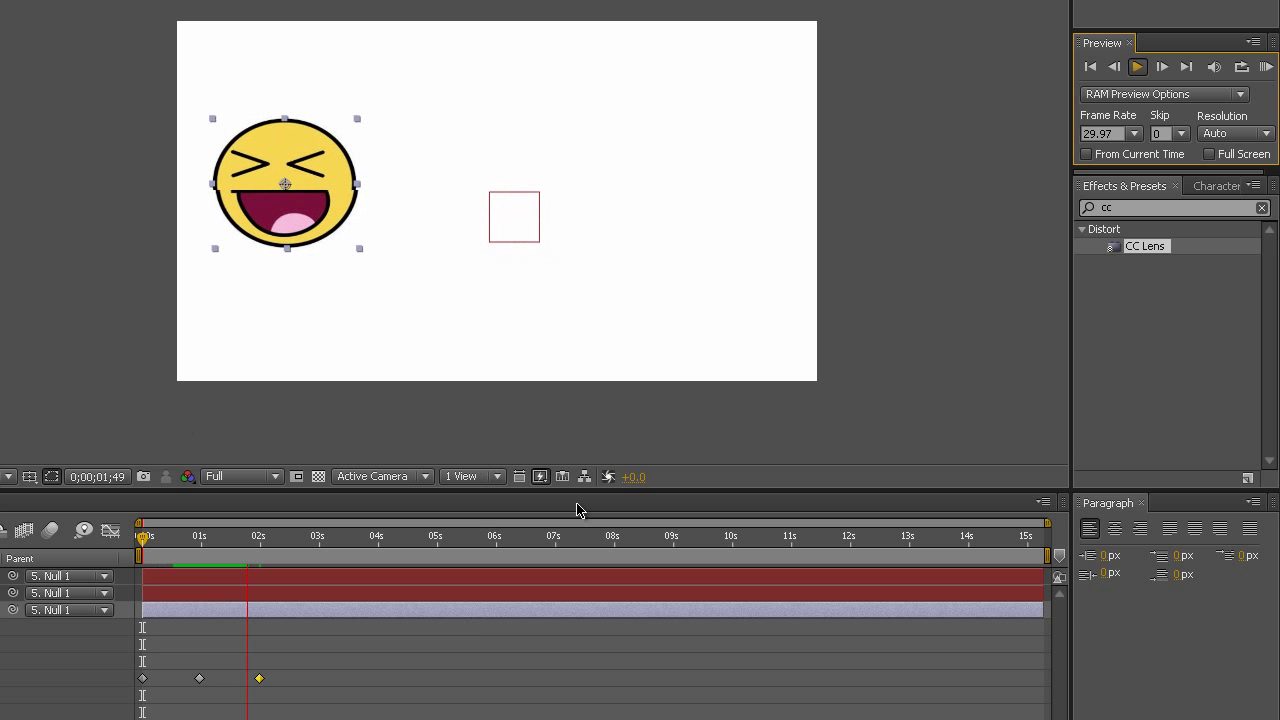
pyautogui.click(1082, 118)
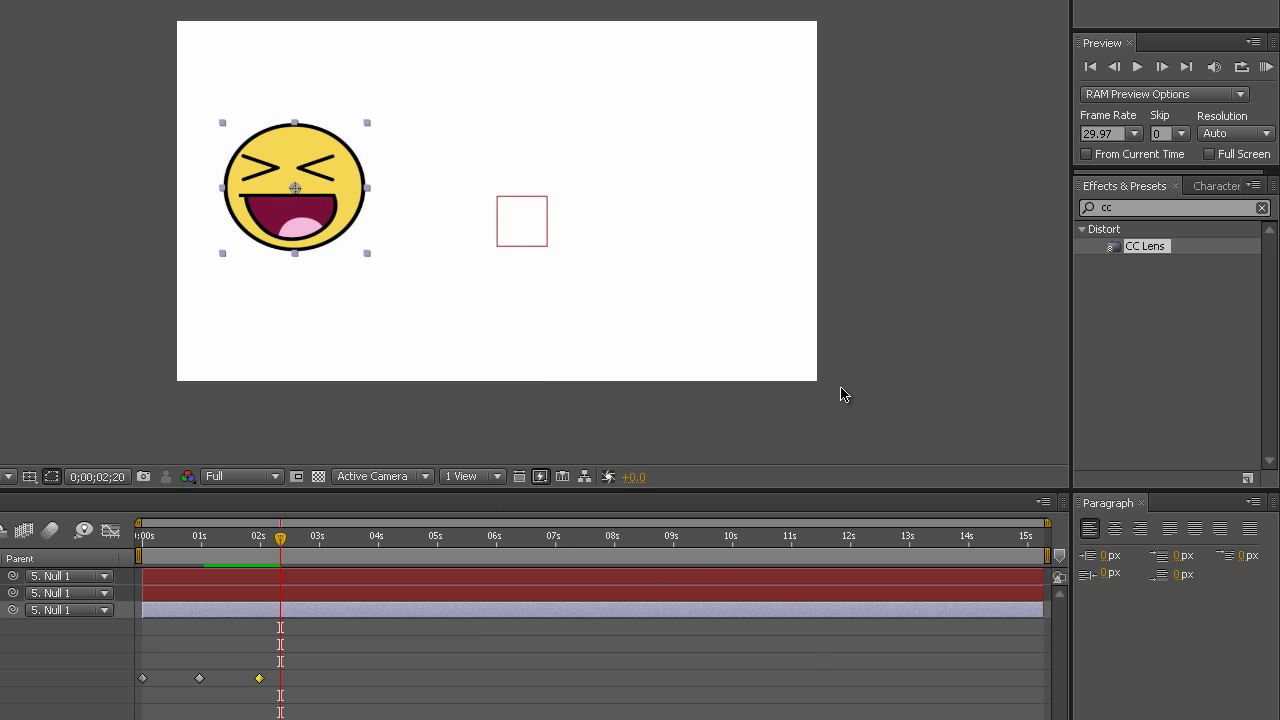
pyautogui.moveTo(281, 541)
pyautogui.mouseDown()
pyautogui.moveTo(155, 536)
pyautogui.moveTo(477, 538)
pyautogui.mouseUp()
# - Quit After Effects without saving Untitled Project.aep
pyautogui.hotkey('ctrl', 'q')
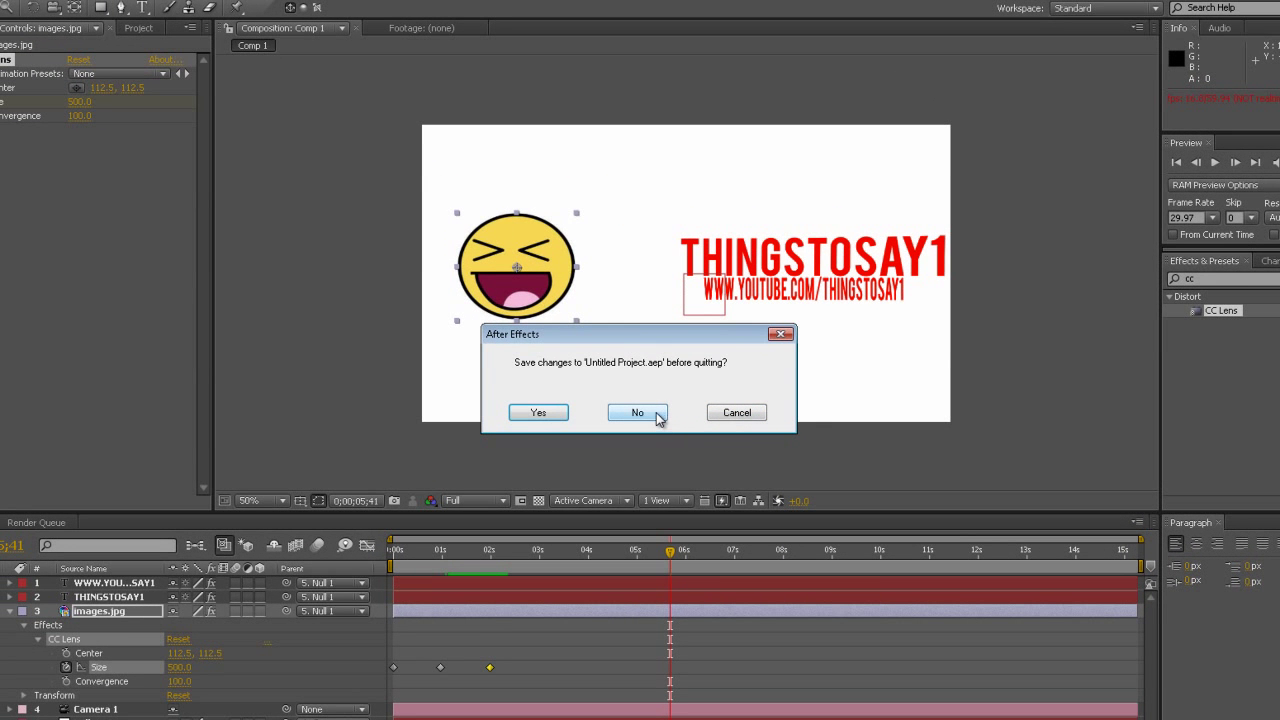
pyautogui.click(659, 419)
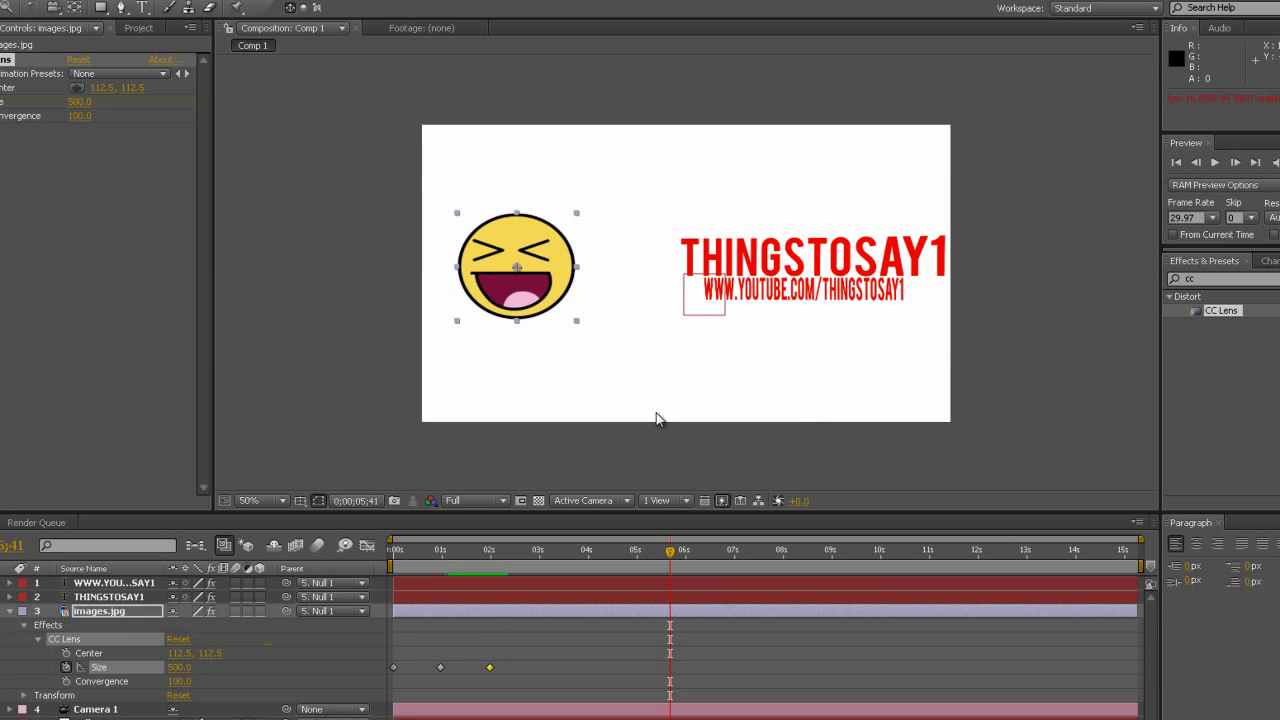